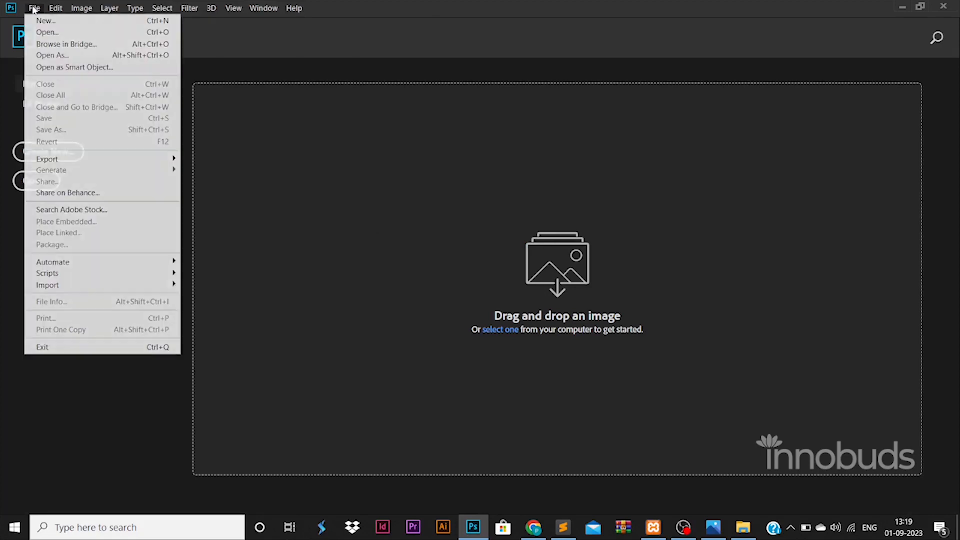
Create a 1500 × 1500 px document at 72 ppi and place margin guides about 50 px inside all four edges.
click(49, 21)
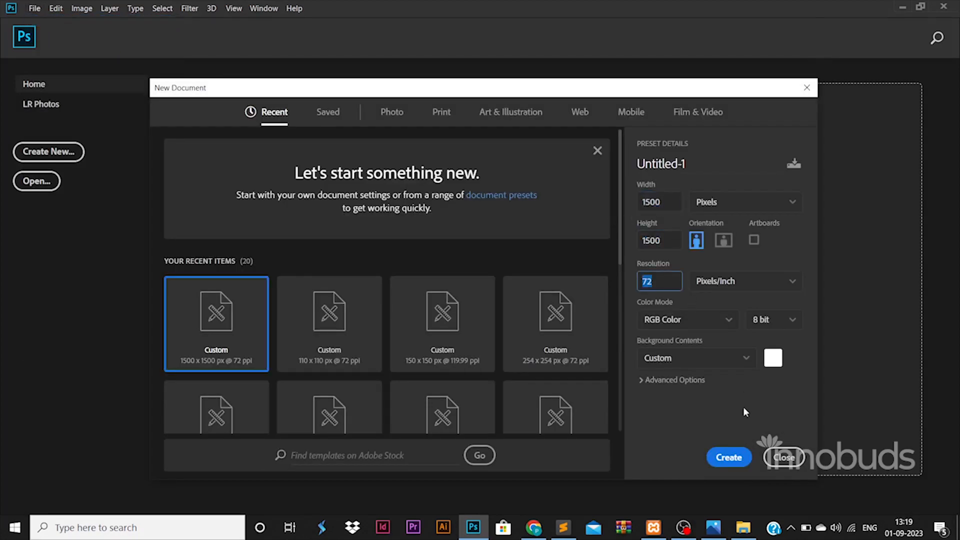
click(743, 456)
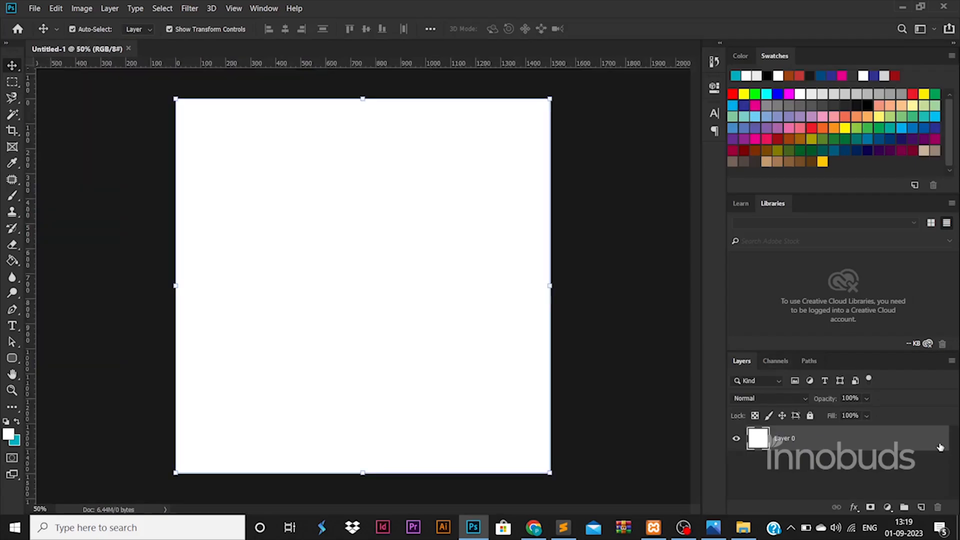
drag(29, 147, 188, 149)
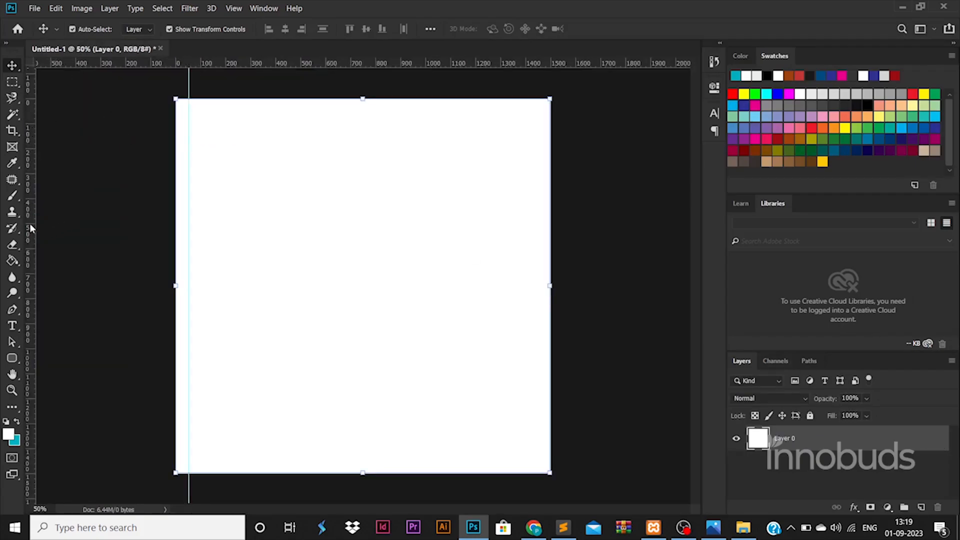
drag(30, 228, 536, 244)
drag(459, 65, 534, 457)
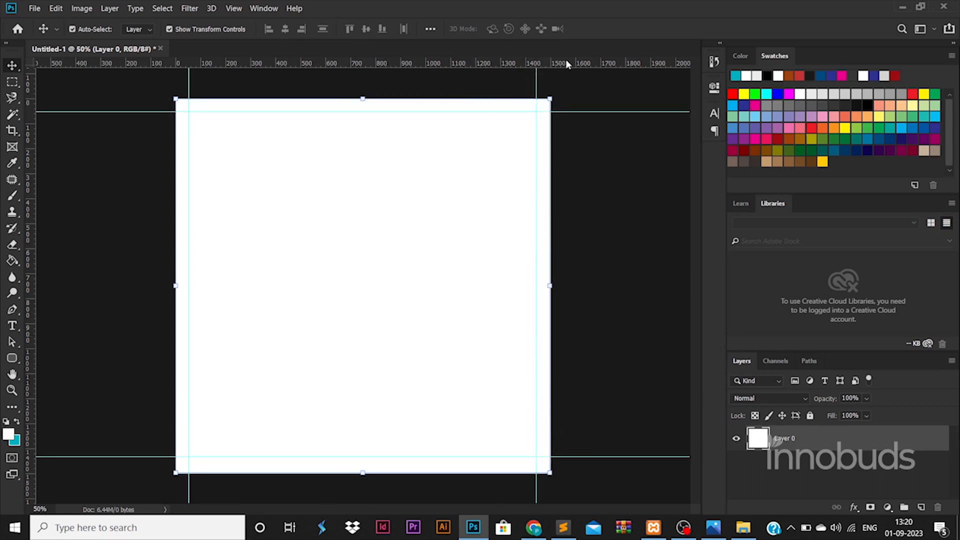
Apply a c2c2c2 Color Overlay to the background layer.
double_click(872, 437)
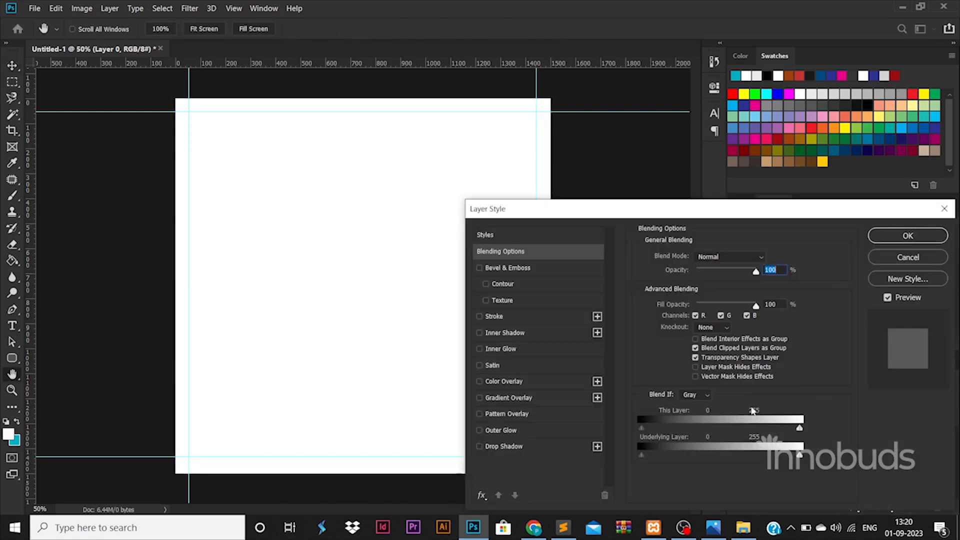
click(519, 381)
click(767, 258)
text(c2c2c2)
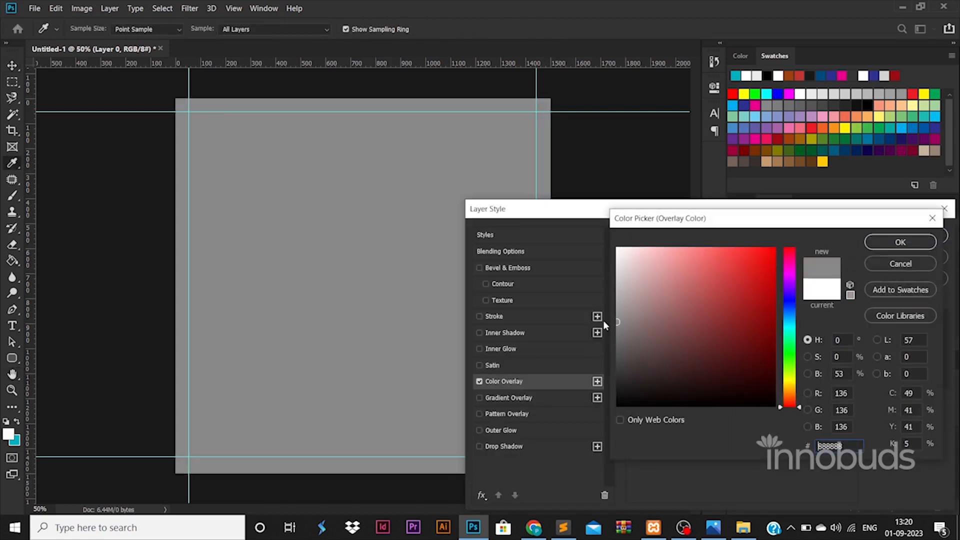
click(900, 242)
click(901, 240)
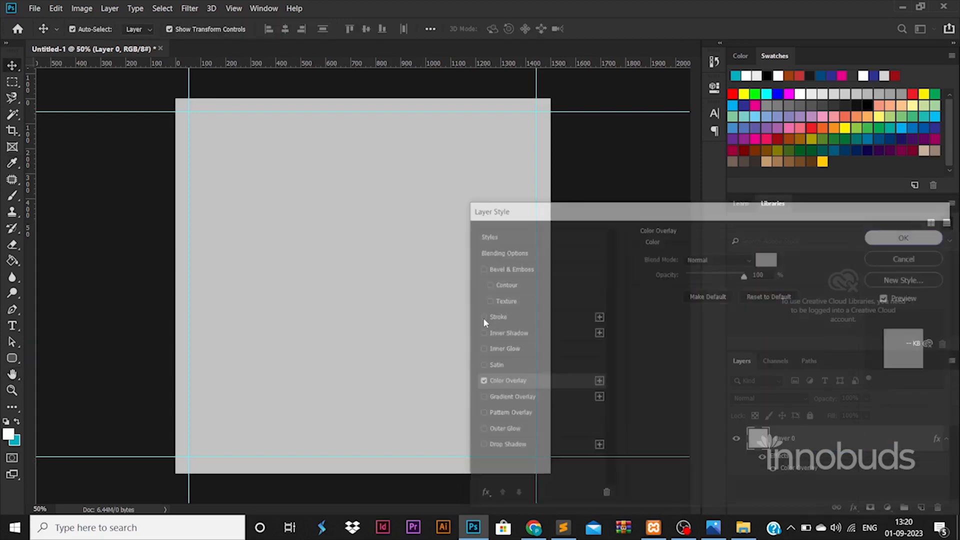
Draw a white rectangle about 611 × 667 px in the upper-left part of the canvas.
right_click(12, 359)
click(77, 359)
drag(320, 225, 396, 309)
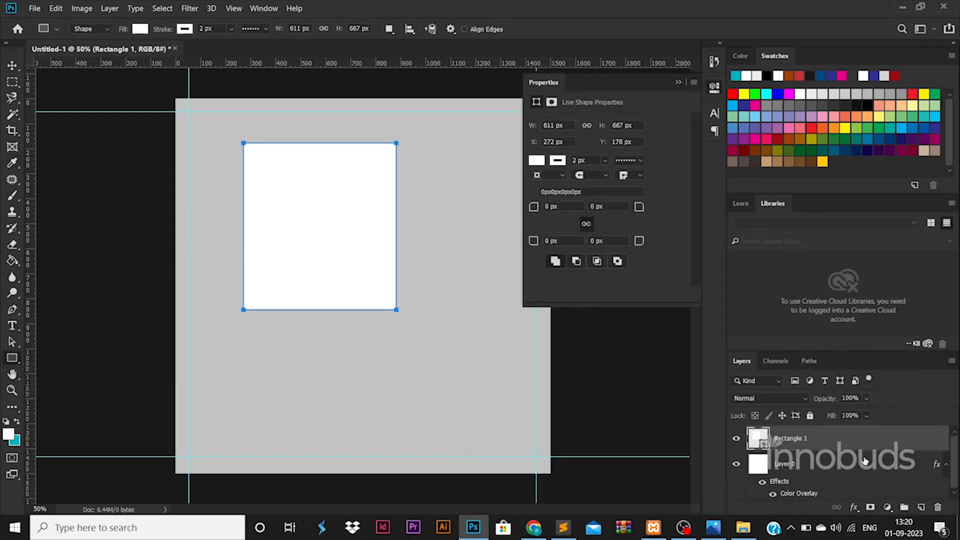
On a new layer, paint rough white edges along the rectangle's left and bottom sides with the 165 px textured brush.
click(921, 506)
key(b)
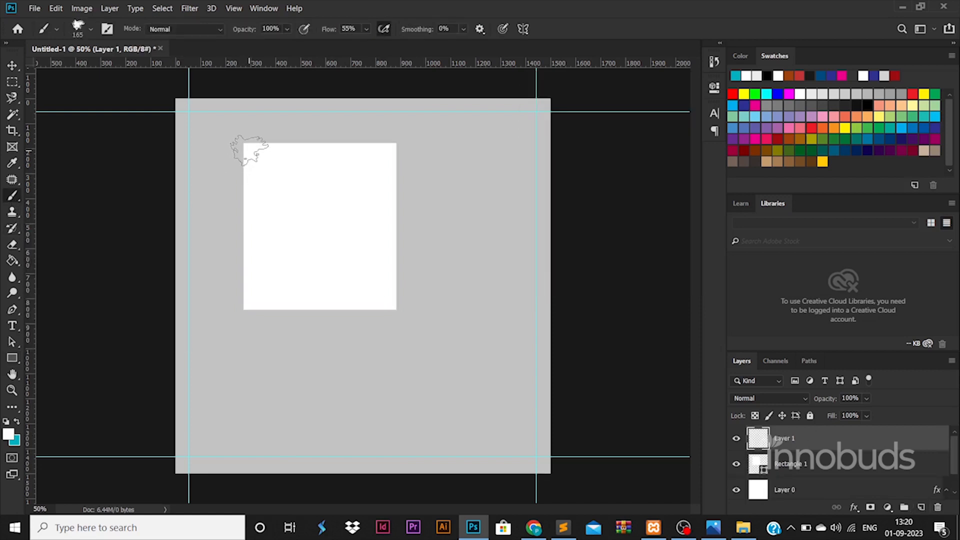
mouse_move(239, 147)
mouse_down()
mouse_move(234, 260)
mouse_move(249, 271)
mouse_move(247, 305)
mouse_up()
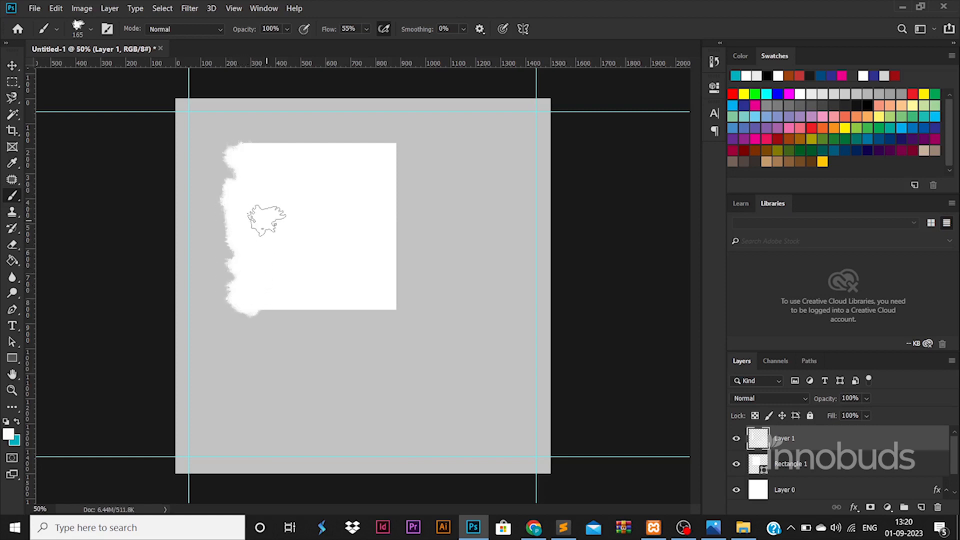
drag(372, 289, 388, 301)
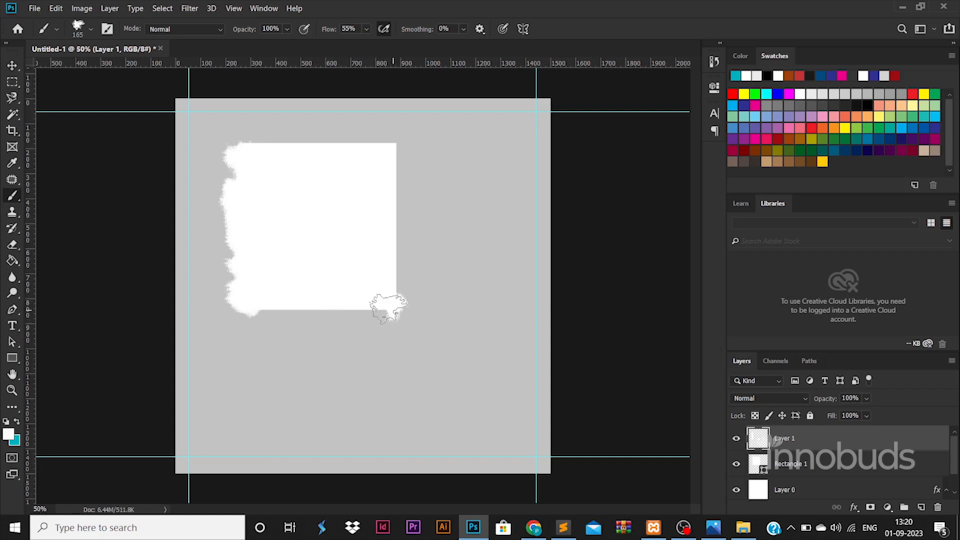
mouse_move(385, 306)
mouse_down()
mouse_move(254, 314)
mouse_move(292, 312)
mouse_up()
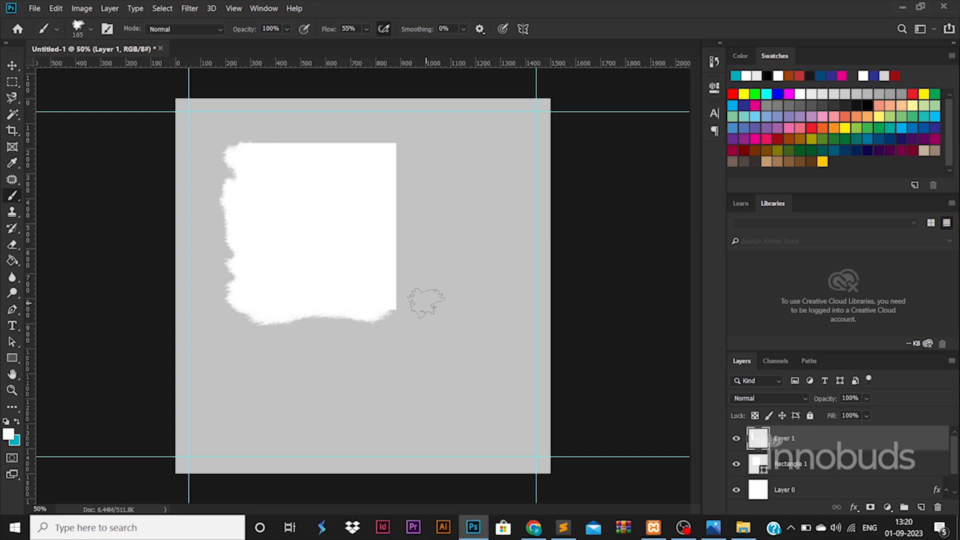
Merge the brushed edge layer with the white rectangle layer.
click(12, 65)
drag(322, 251, 290, 236)
key(ctrl+z)
shift+click(800, 441)
right_click(806, 447)
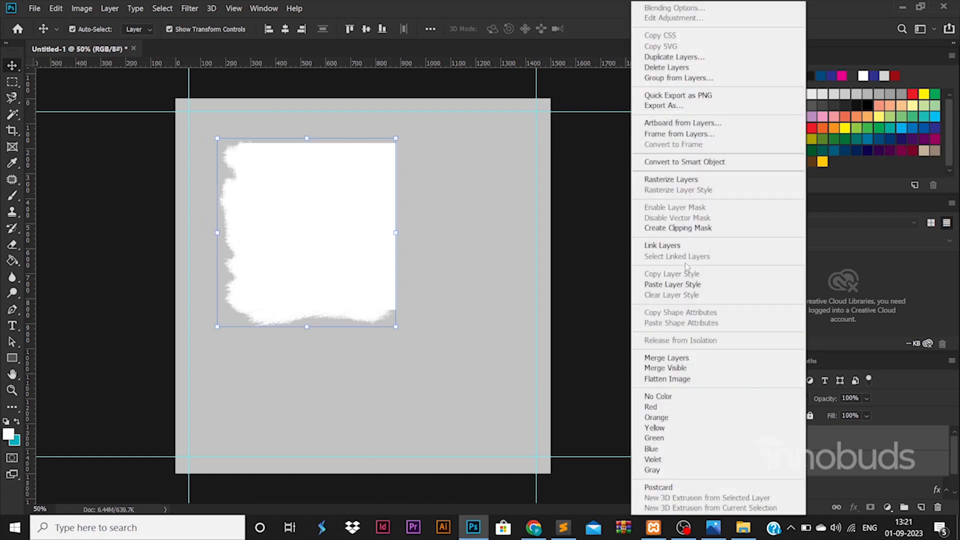
click(670, 358)
Try rotating the merged white shape about 7 degrees and moving it to the upper-left margin corner, slightly enlarged.
key(ctrl+t)
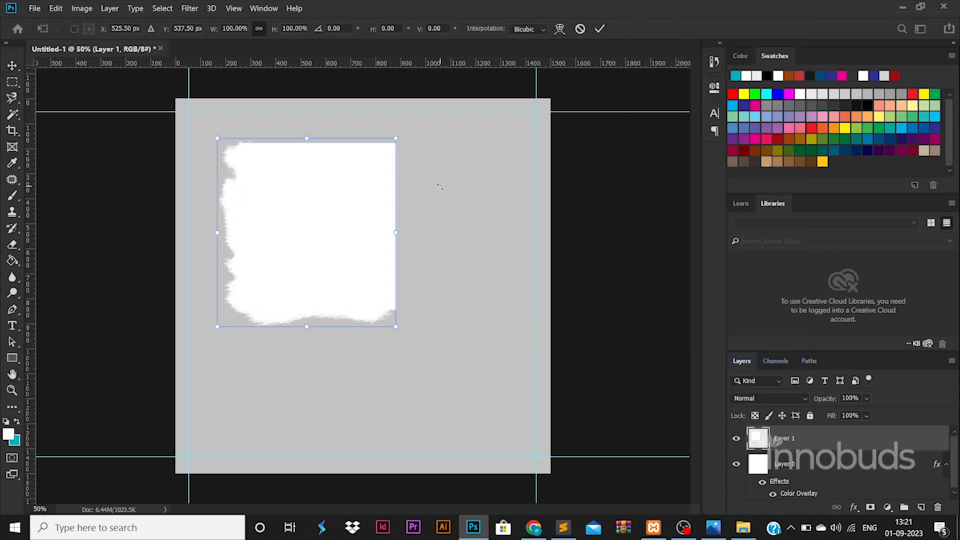
drag(439, 186, 444, 203)
drag(369, 208, 340, 193)
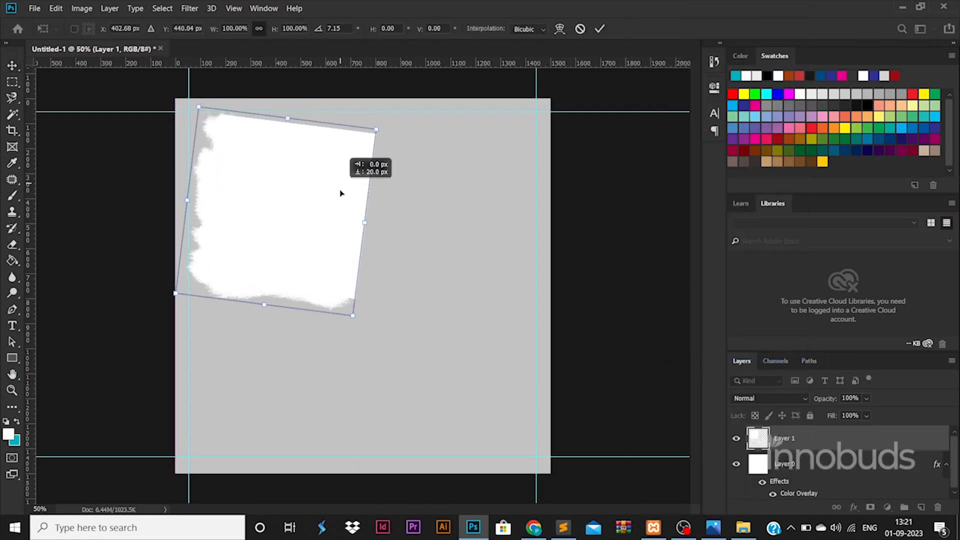
drag(376, 129, 383, 129)
key(Return)
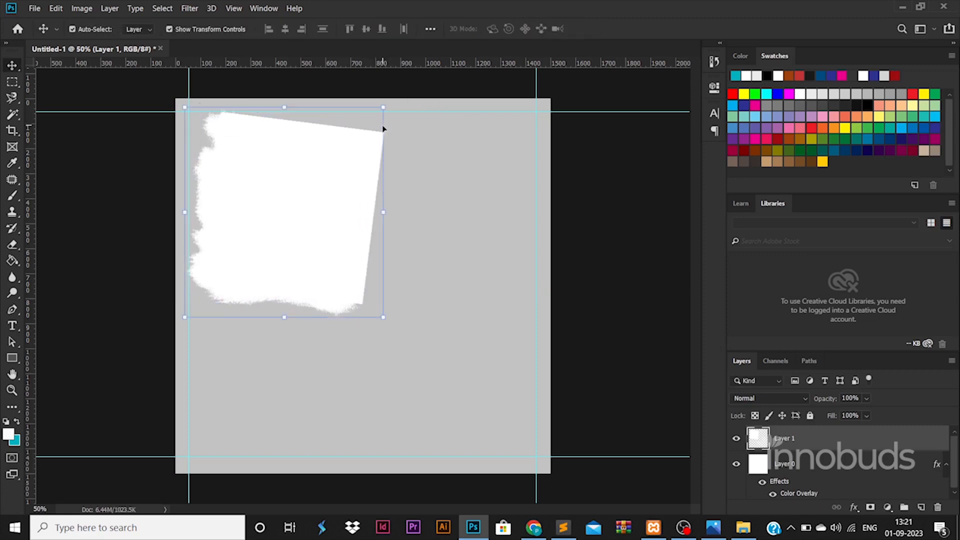
Try to bring the Pexels photo from the 104-75 folder into the document, and undo the last actions.
click(743, 528)
drag(210, 97, 345, 190)
key(alt+Tab)
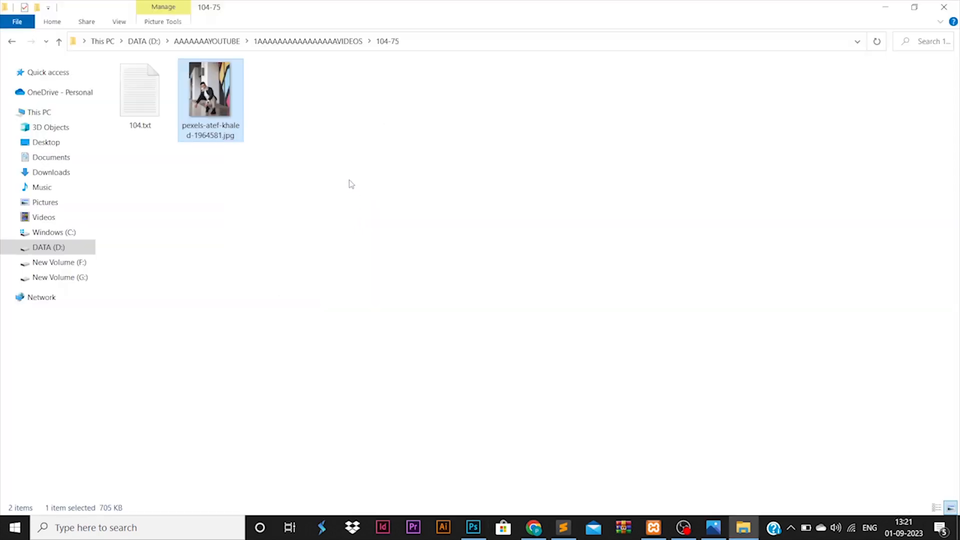
key(ctrl+z)
key(alt+Tab)
key(alt+Tab)
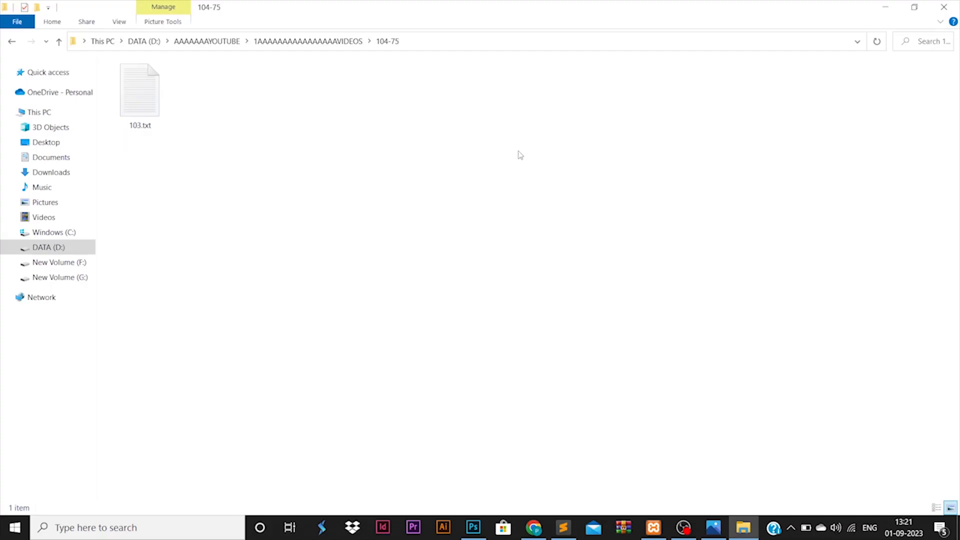
Copy the Pexels JPG ending in 1964581 from Downloads into the 104-75 folder.
click(51, 172)
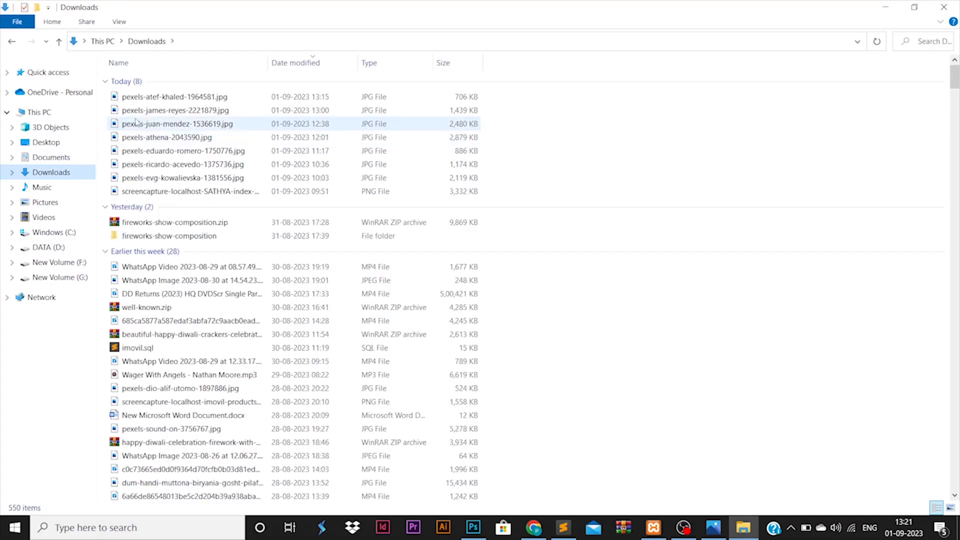
click(116, 95)
click(15, 43)
key(ctrl+v)
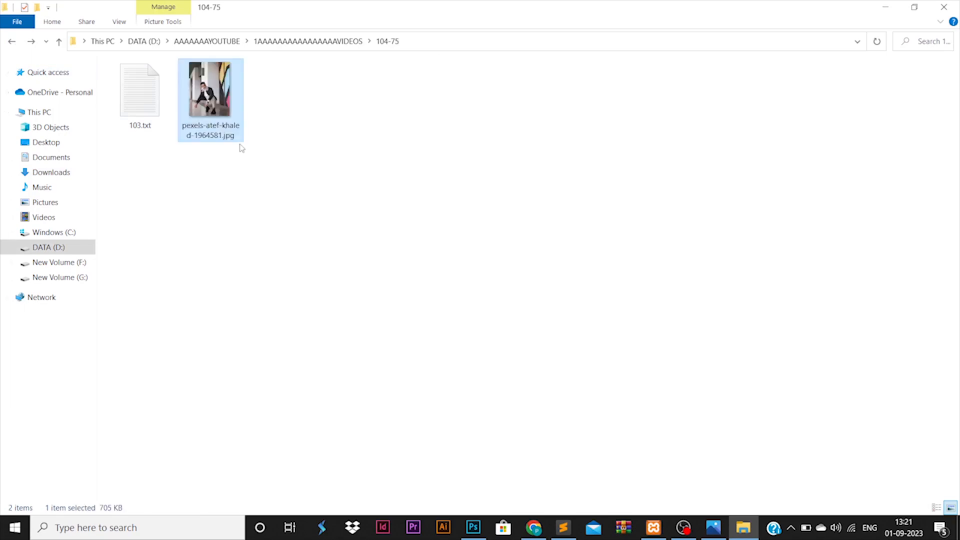
Switch to Photoshop and undo the rotation and move of the white shape, then return to the photo folder.
key(alt+Tab)
key(ctrl+z)
key(alt+Tab)
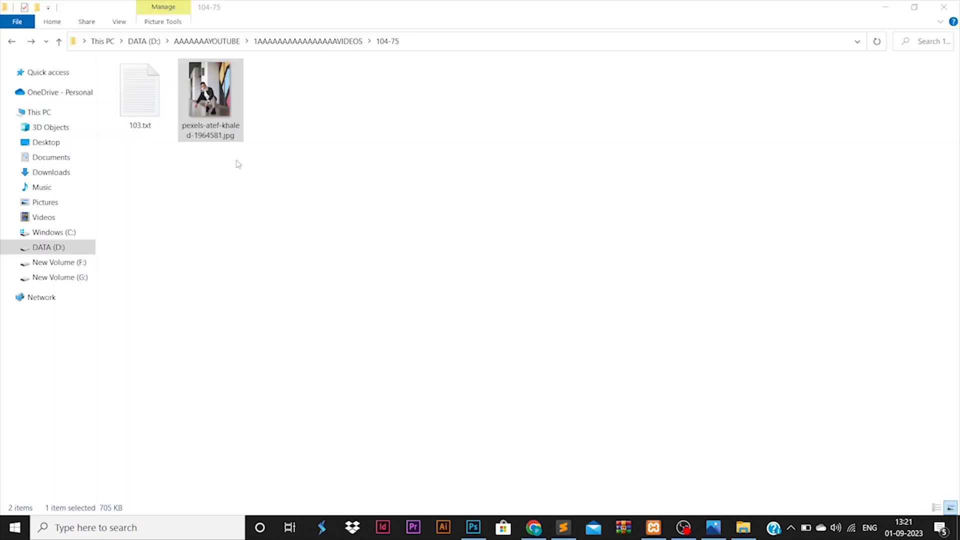
Place the Pexels photo from the 104-75 folder into the document, scaled to about 38% and covering the white shape.
key(alt+Tab)
drag(209, 98, 409, 242)
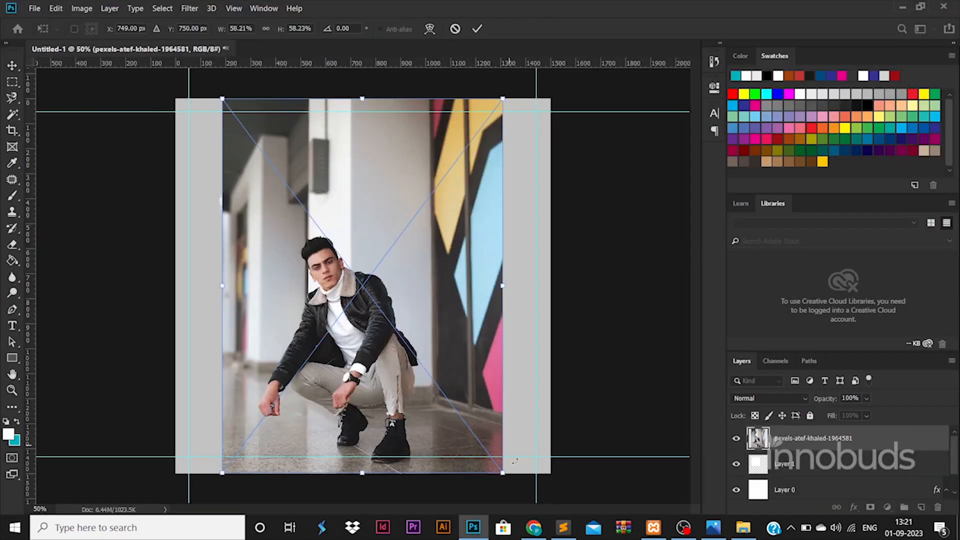
drag(514, 461, 427, 325)
drag(357, 312, 351, 312)
drag(398, 340, 402, 344)
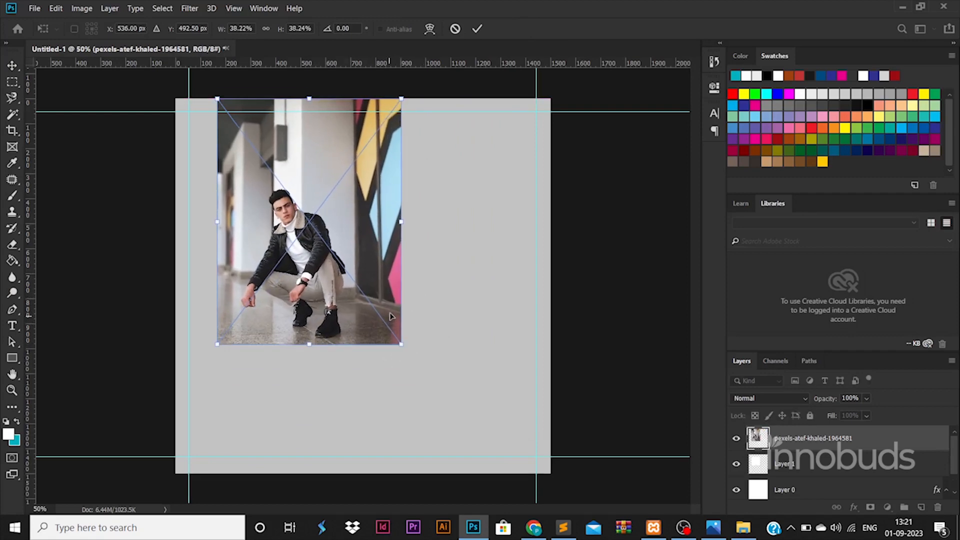
key(Return)
Rasterize the photo layer and delete everything outside the white shape's outline so the photo takes its rough-edged form.
ctrl+click(762, 464)
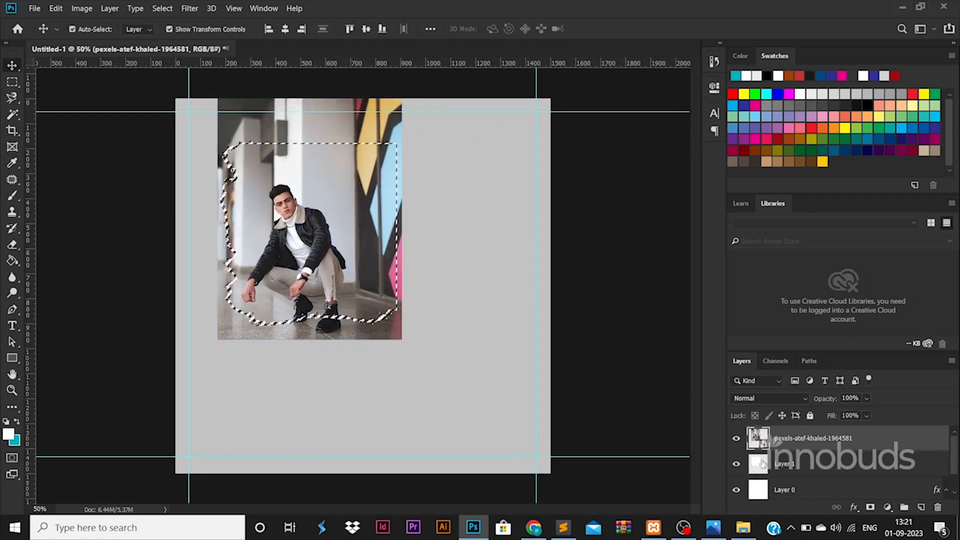
right_click(816, 437)
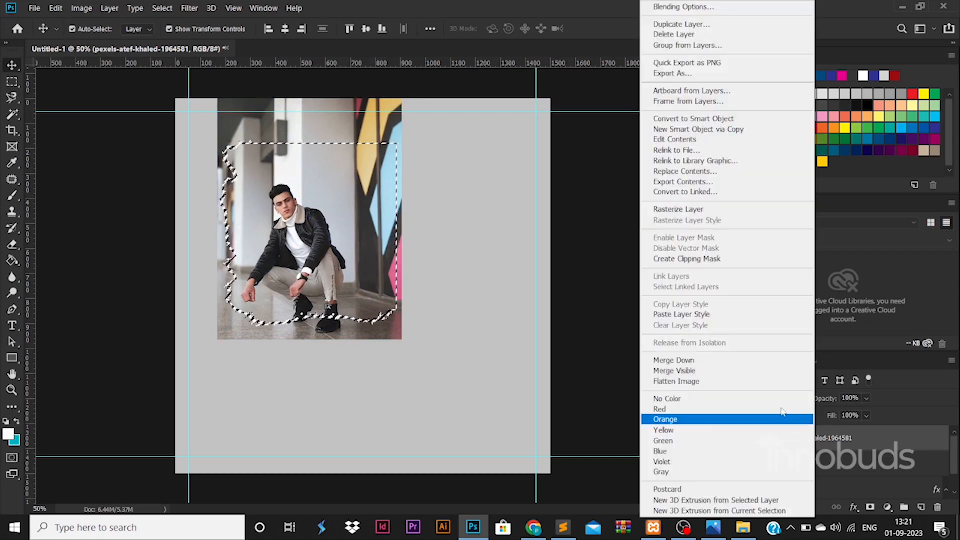
click(716, 210)
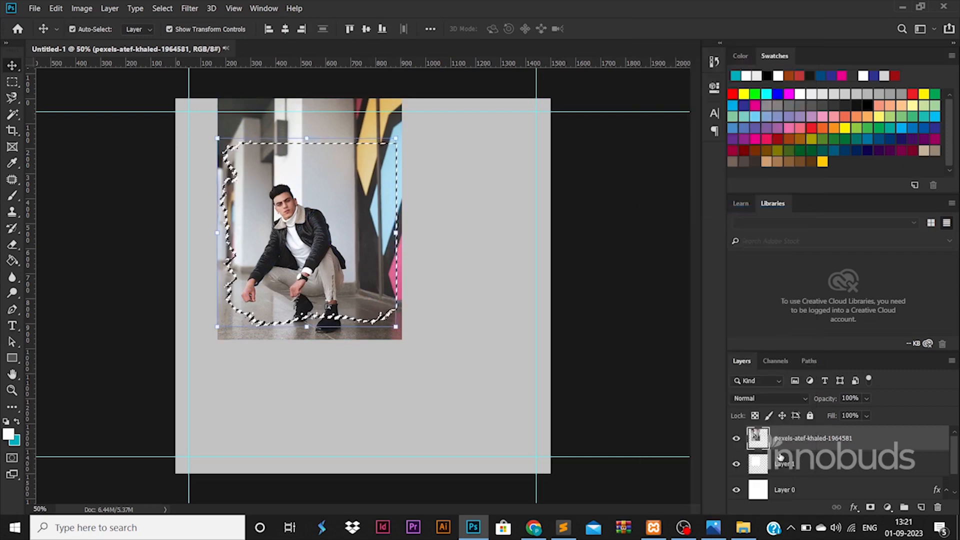
key(ctrl+shift+i)
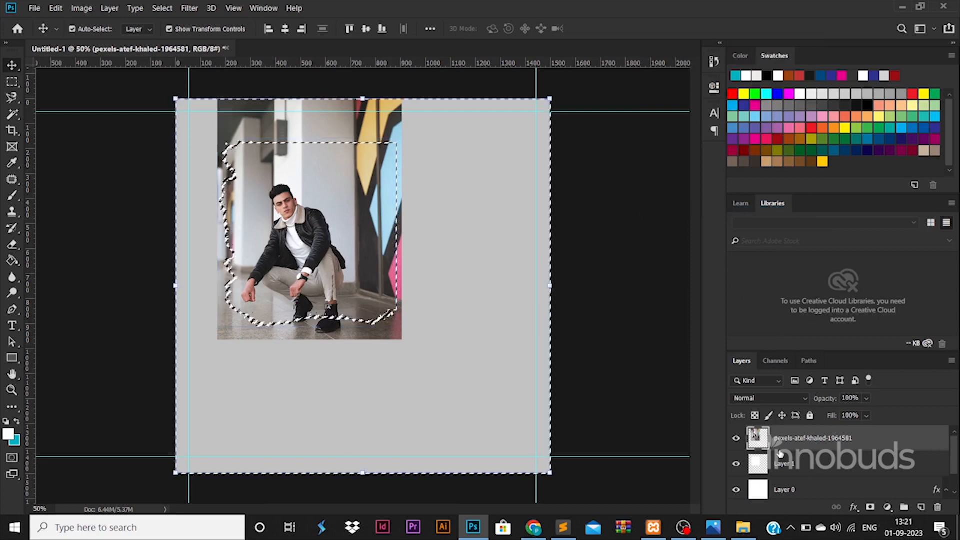
key(Delete)
key(ctrl+d)
Draw a small rectangle as a tape strip, rotate it about 37 degrees and position it over the photo's upper-right corner.
click(15, 357)
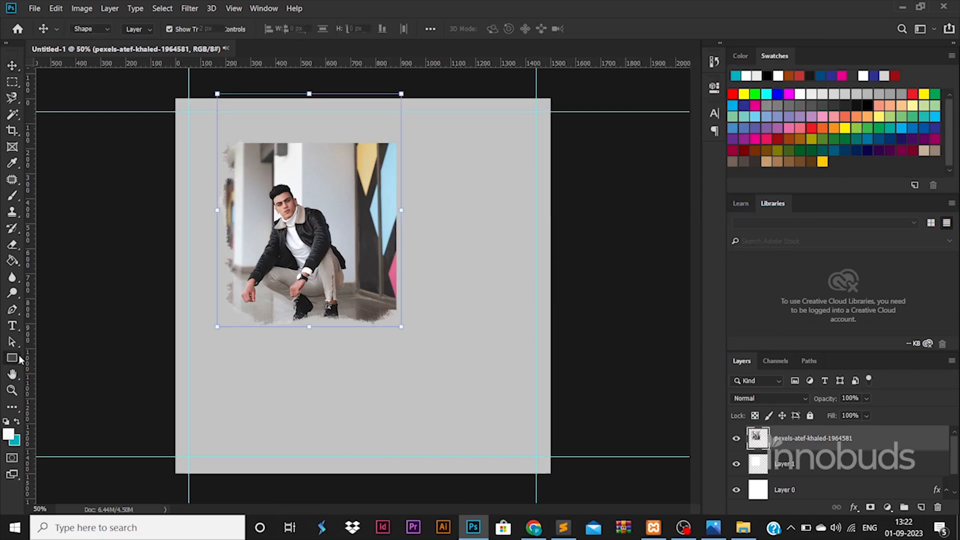
click(58, 359)
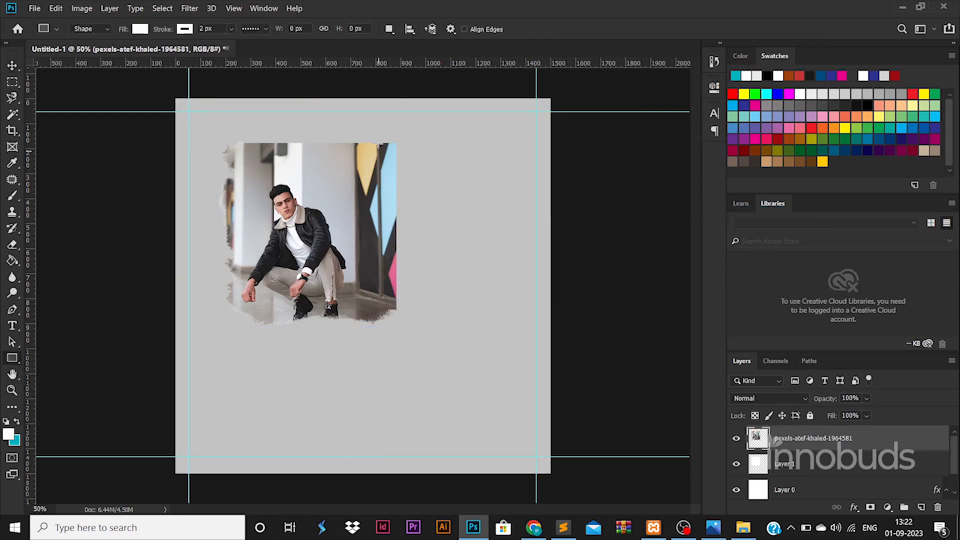
drag(379, 132, 401, 164)
key(ctrl+t)
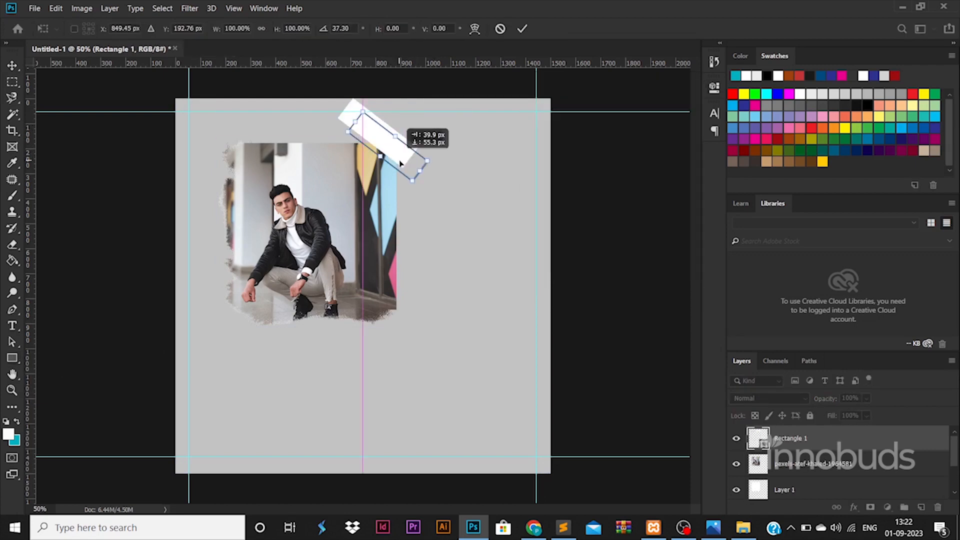
key(Return)
click(465, 207)
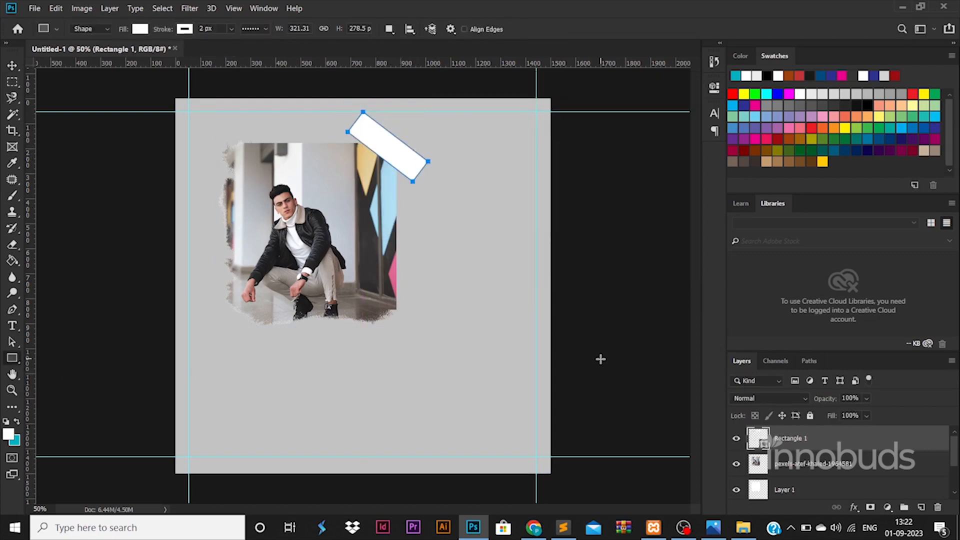
Fill the tape strip with bright yellow and set its layer opacity to 50%.
double_click(760, 439)
click(367, 171)
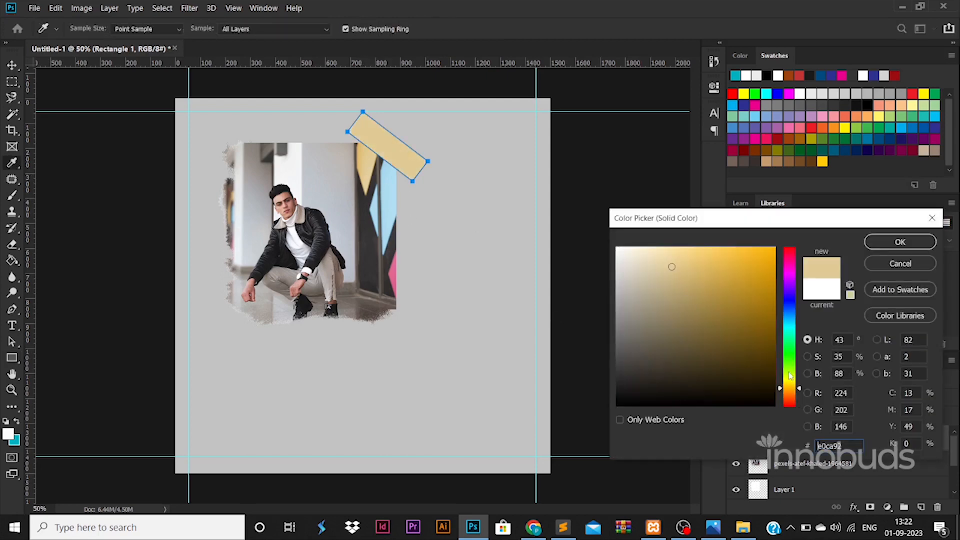
drag(789, 377, 789, 385)
drag(755, 342, 789, 248)
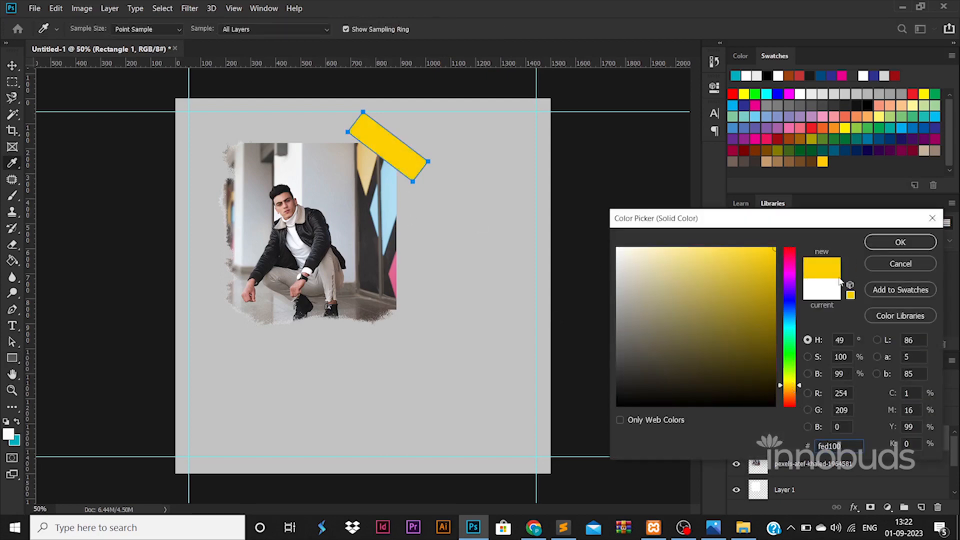
drag(795, 385, 795, 381)
click(899, 242)
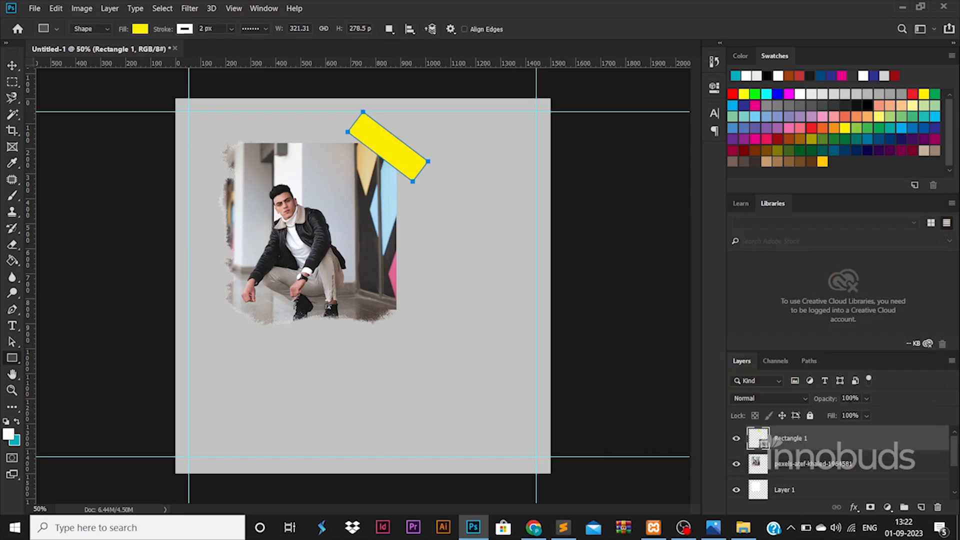
text(50)
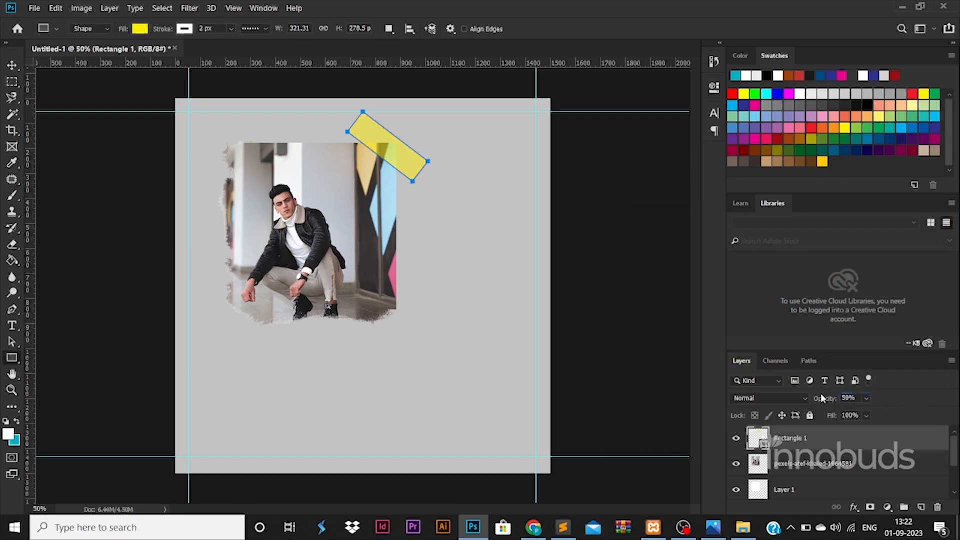
Rotate the photo, tape strip and white shape together slightly clockwise and move them toward the canvas's upper-left corner.
click(12, 67)
shift+click(784, 494)
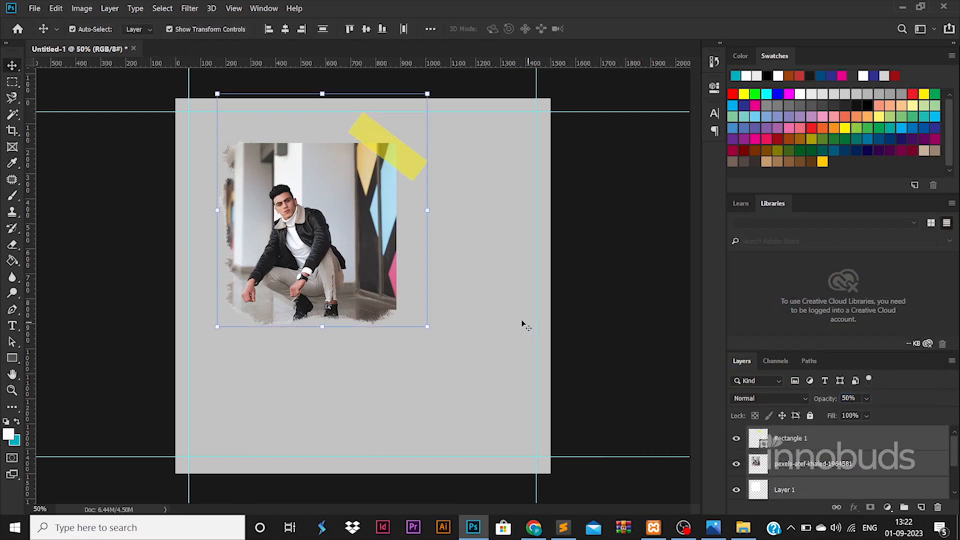
key(ctrl+t)
drag(441, 236, 436, 258)
drag(372, 270, 351, 252)
key(Return)
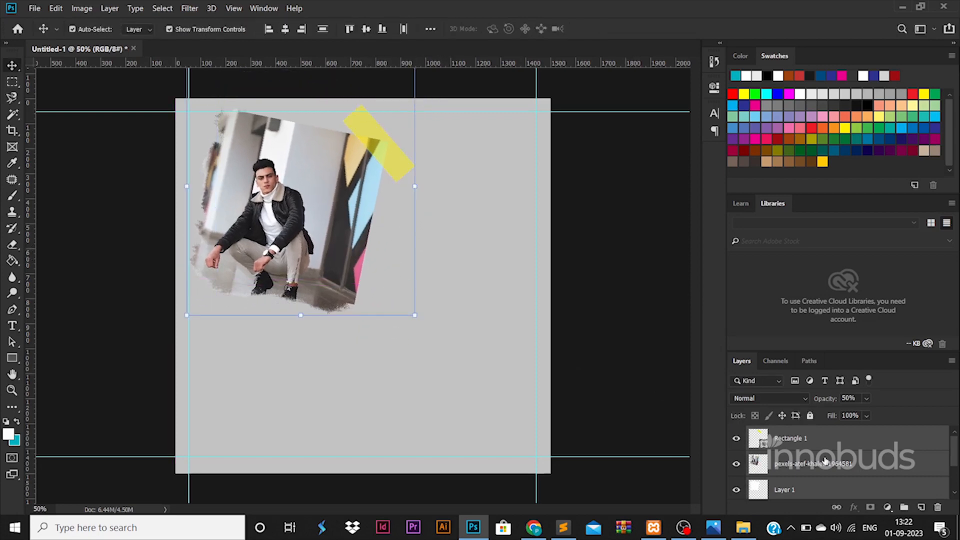
Add a 10 px white outside stroke to the photo layer.
click(895, 467)
double_click(895, 467)
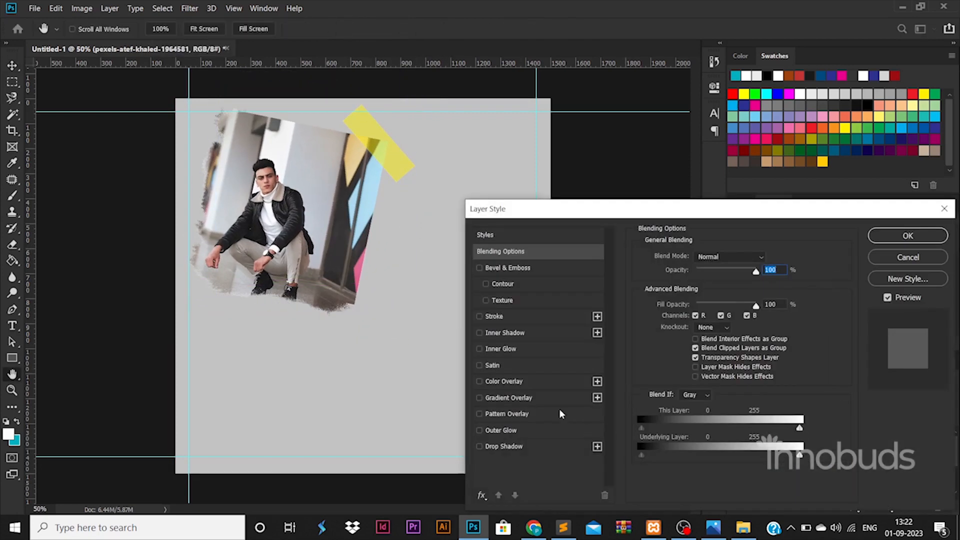
click(529, 322)
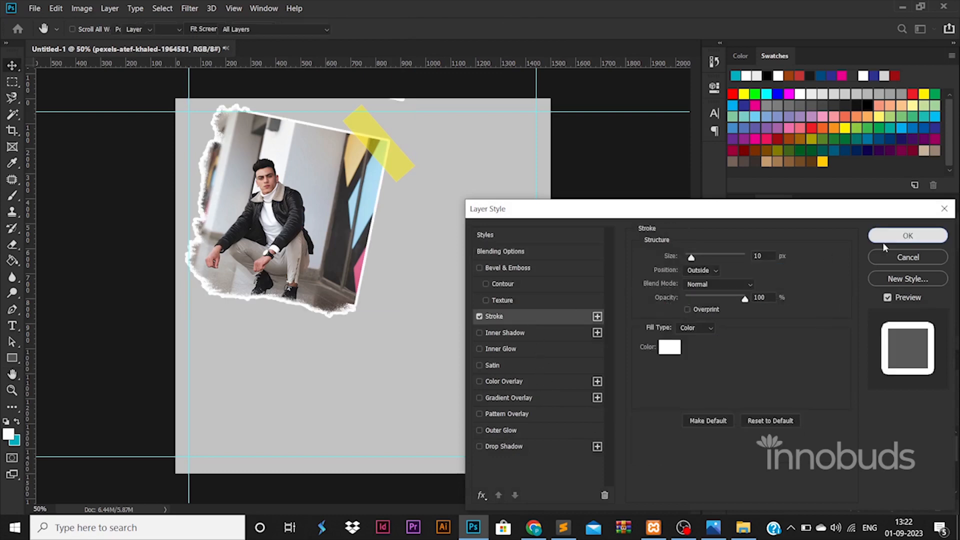
click(914, 236)
Scale the white shape on Layer 1 behind the photo to about 102.7%.
click(817, 440)
scroll(815, 441, down, 1)
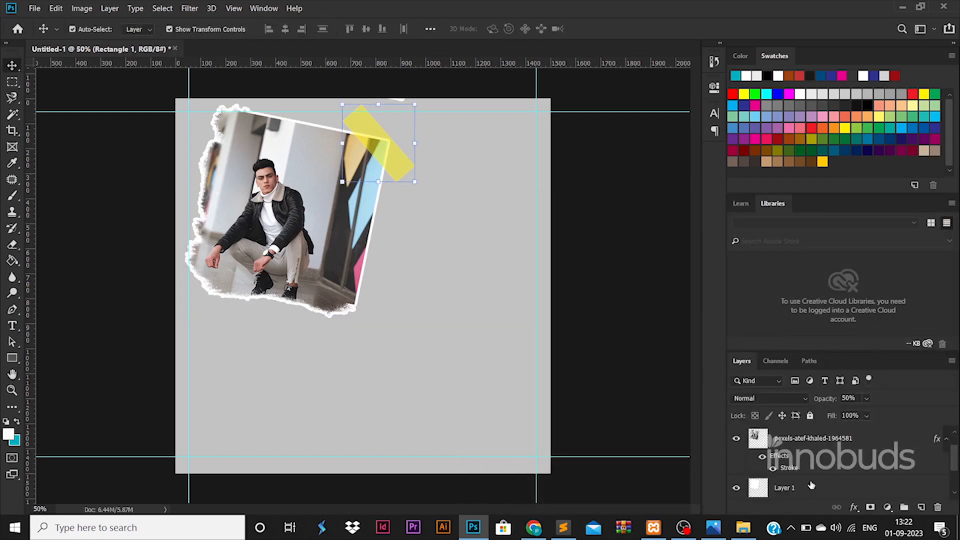
click(811, 484)
key(ctrl+t)
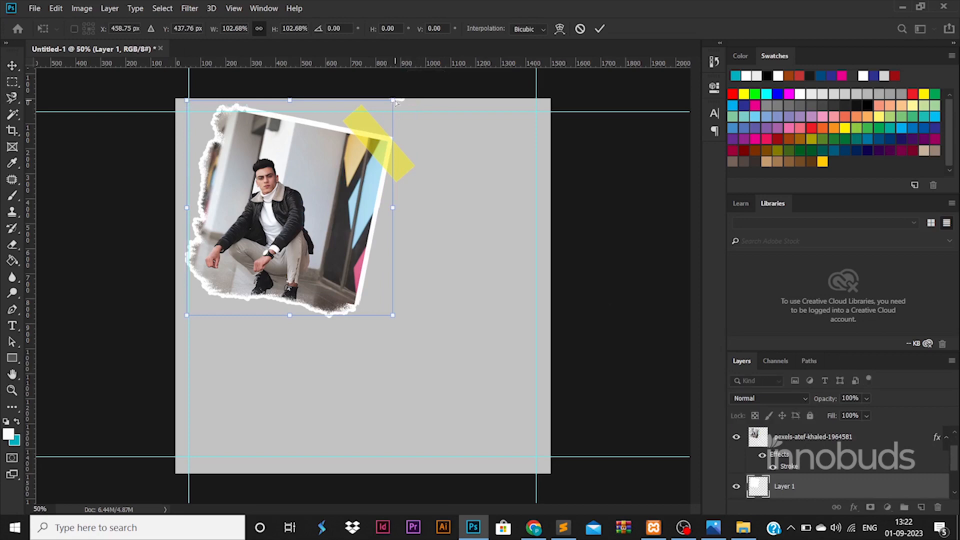
scroll(858, 474, up, 1)
key(Return)
Reposition the photo, tape strip and white shape together closer to the canvas's upper-left corner.
shift+click(847, 445)
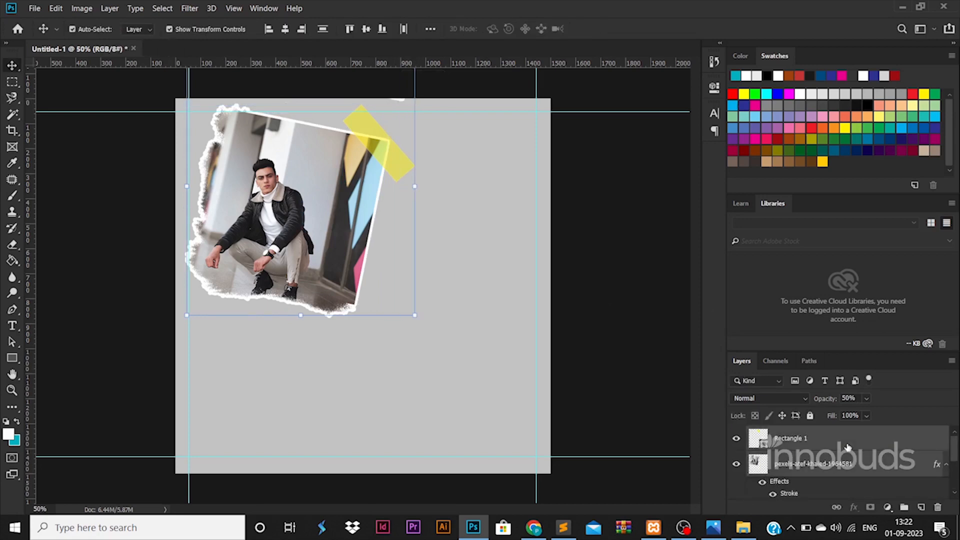
key(ctrl+t)
drag(431, 326, 362, 280)
key(Return)
Set the background layer's color overlay to the very light grey f5f6f8, sampled from the photo.
click(547, 401)
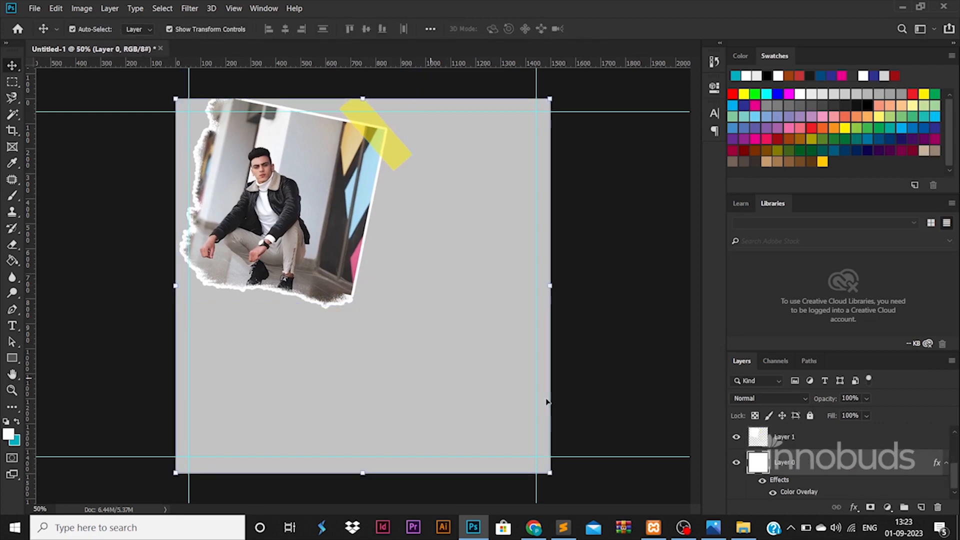
click(773, 492)
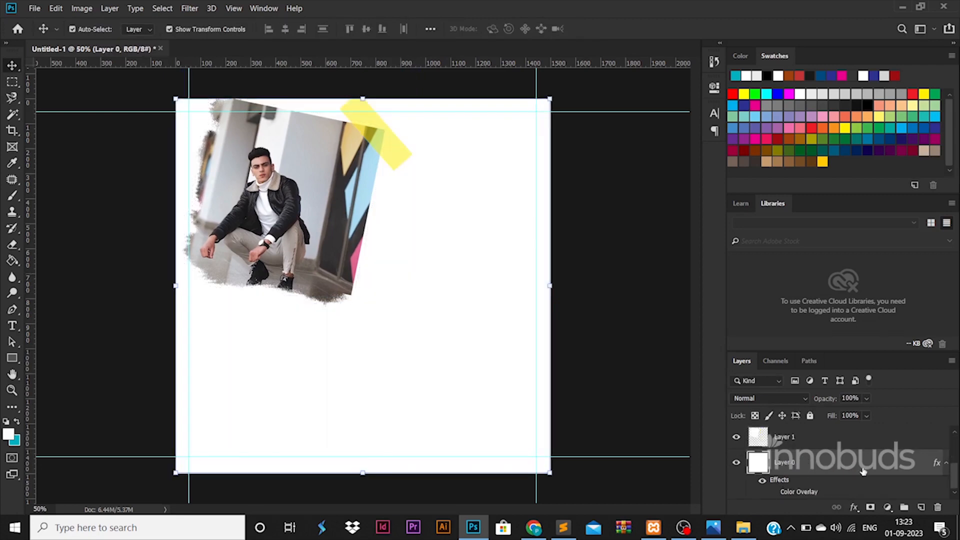
double_click(863, 471)
click(492, 365)
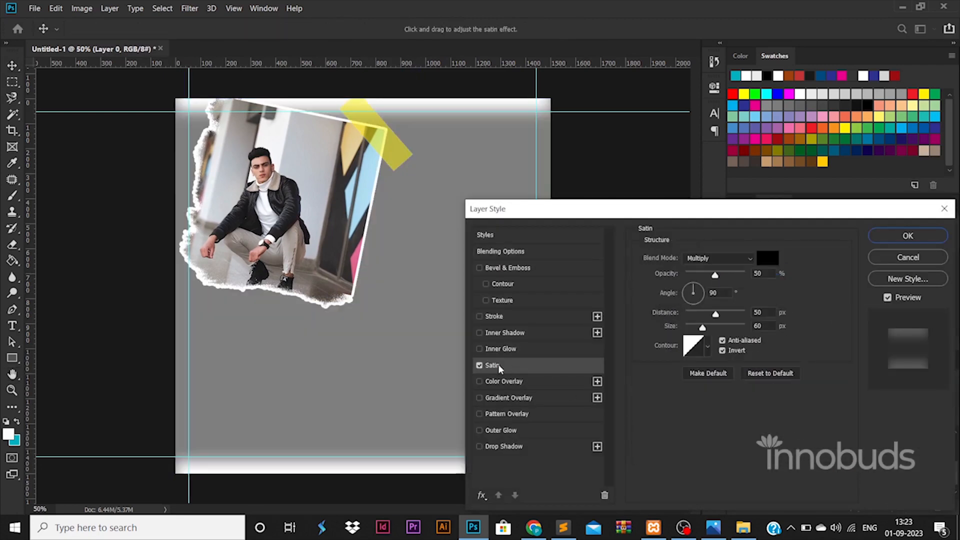
click(497, 365)
click(494, 381)
click(767, 264)
click(275, 139)
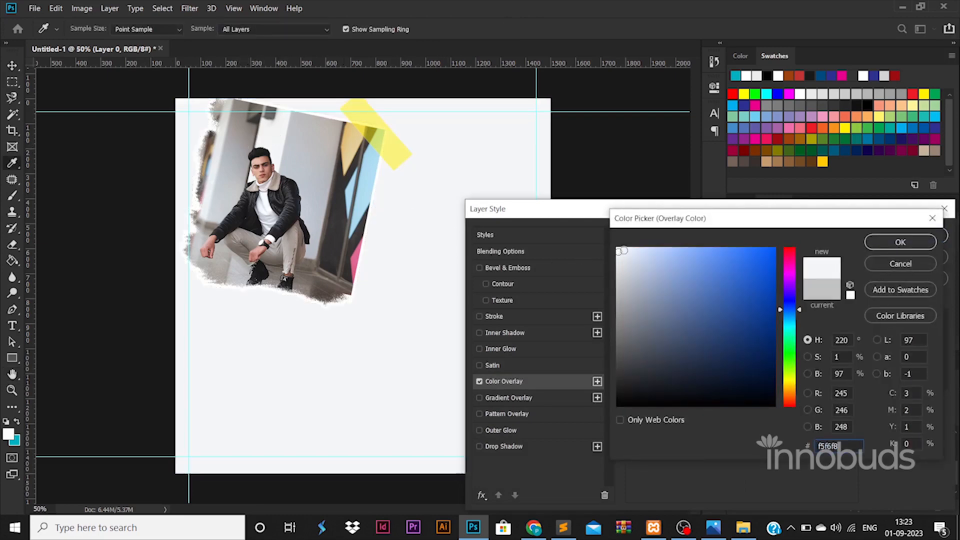
click(918, 242)
click(918, 242)
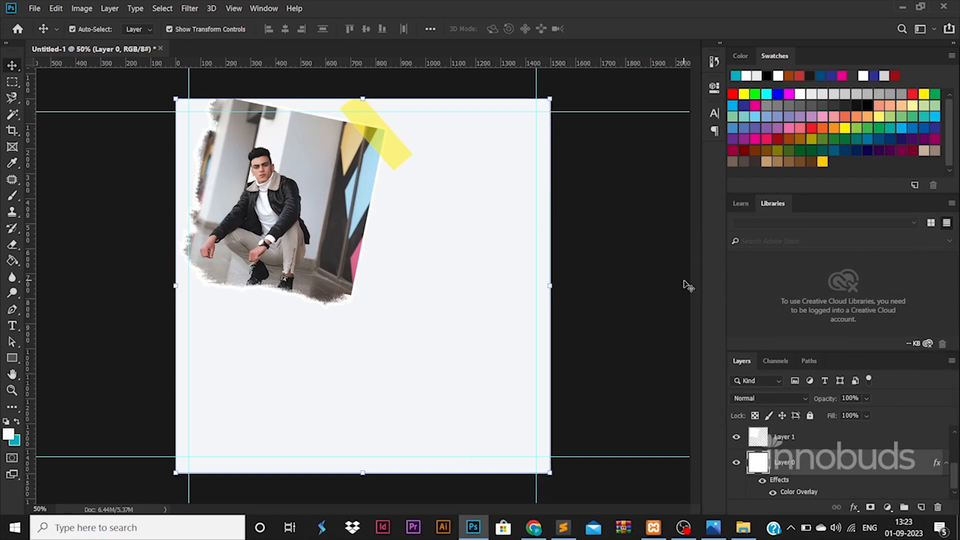
Draw a white rounded rectangle about 1843 × 643 px with a 1000 px radius and place it over the canvas's lower-right corner.
click(15, 362)
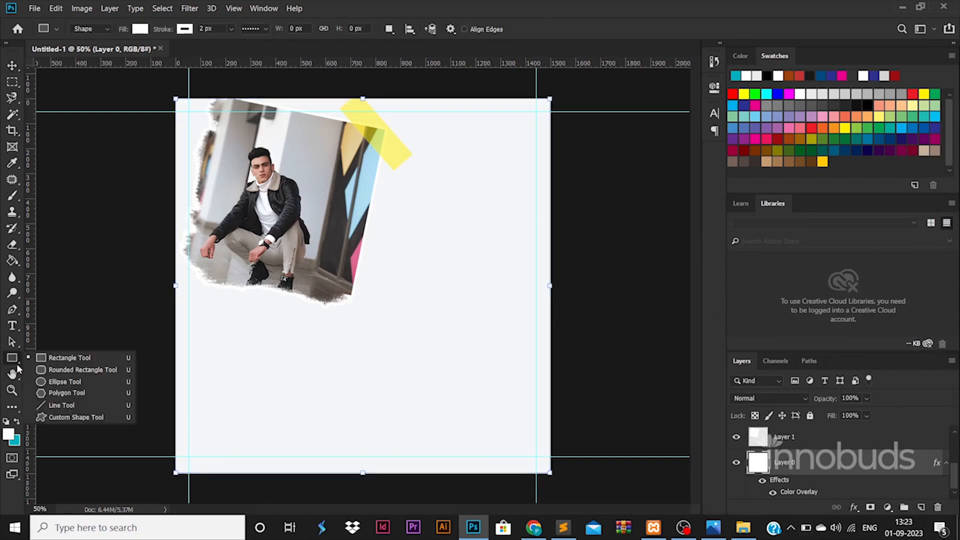
click(34, 370)
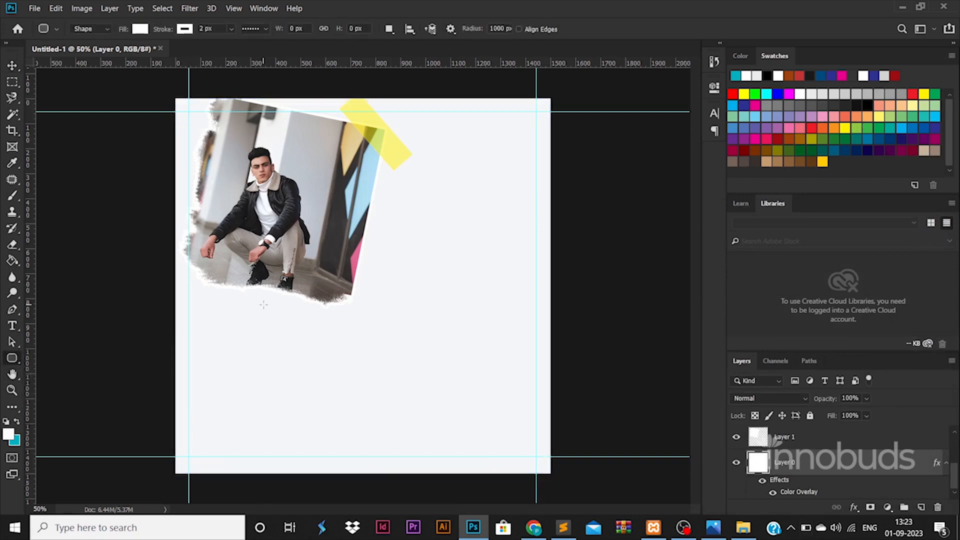
drag(263, 304, 494, 385)
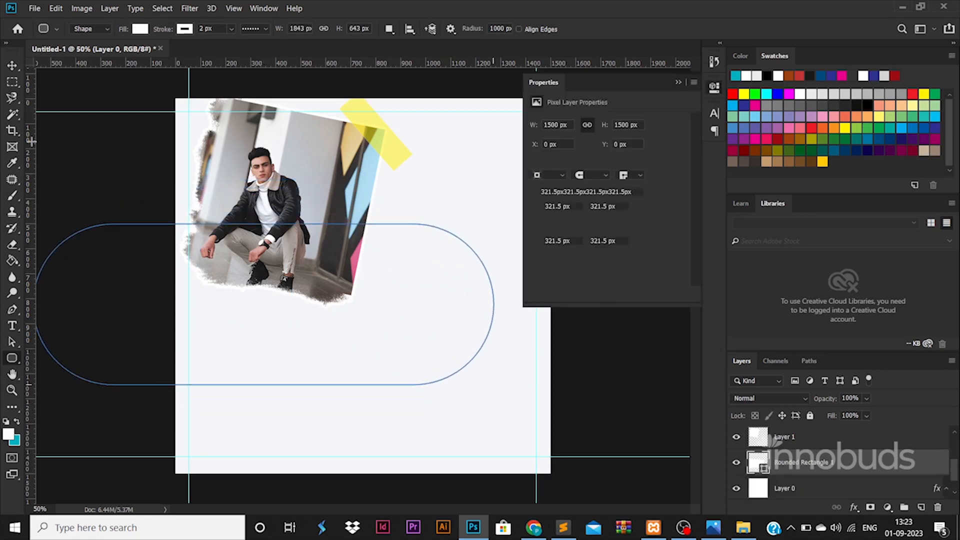
click(13, 67)
drag(413, 368, 614, 424)
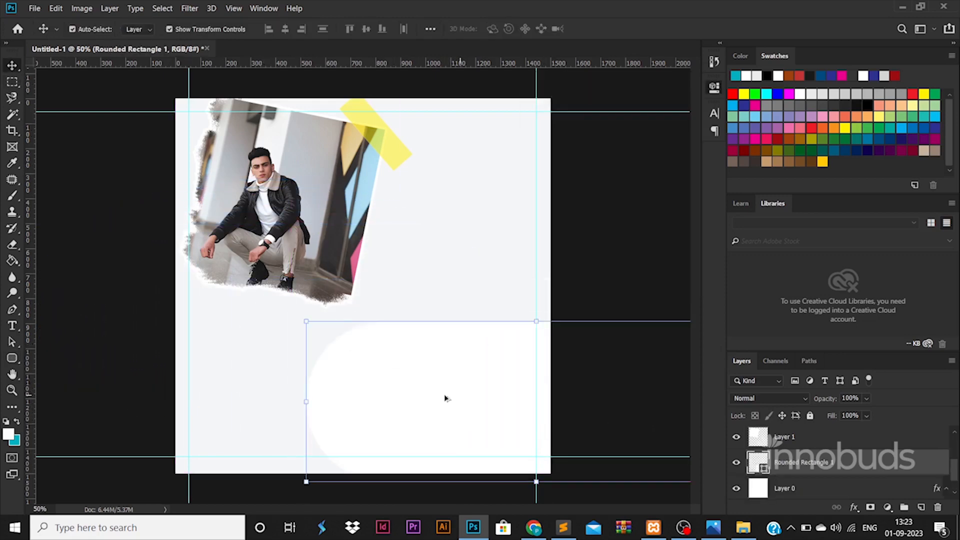
Duplicate the rounded rectangle up and to the right, and rotate both shapes together about 24 degrees clockwise.
drag(443, 396, 520, 315)
shift+click(788, 487)
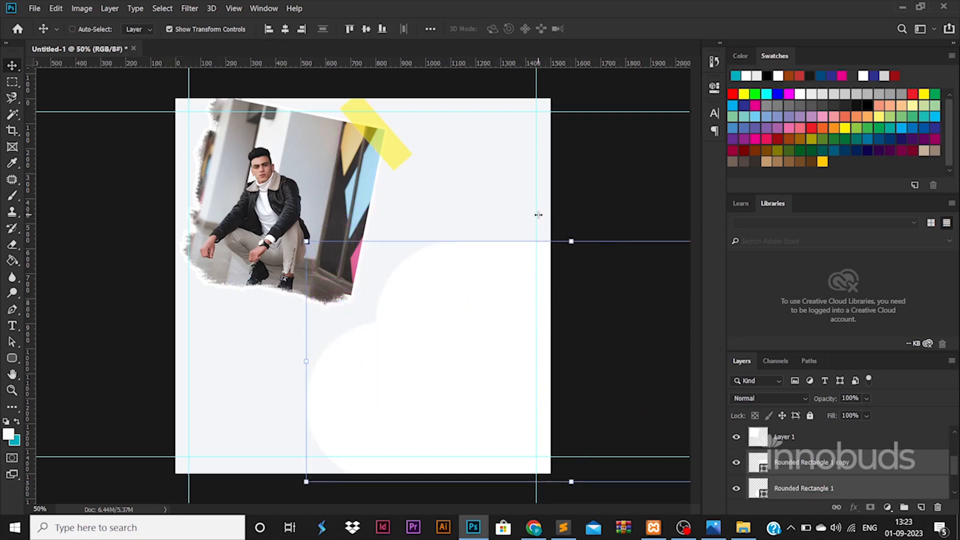
drag(553, 215, 596, 244)
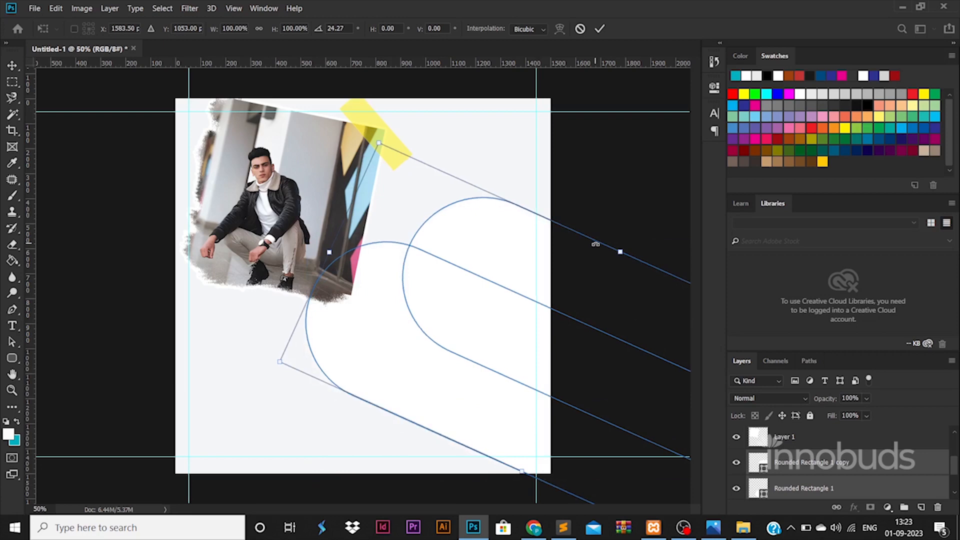
key(Return)
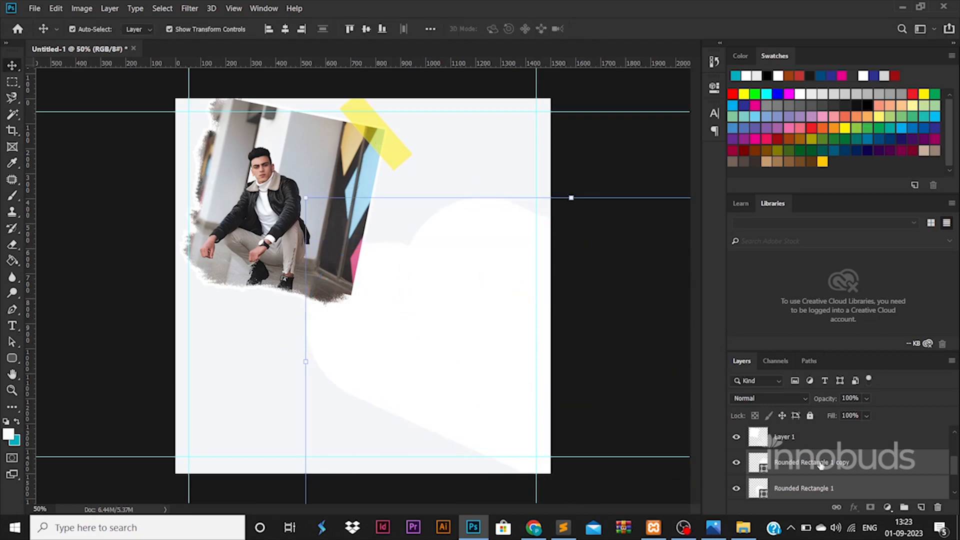
click(764, 467)
double_click(764, 468)
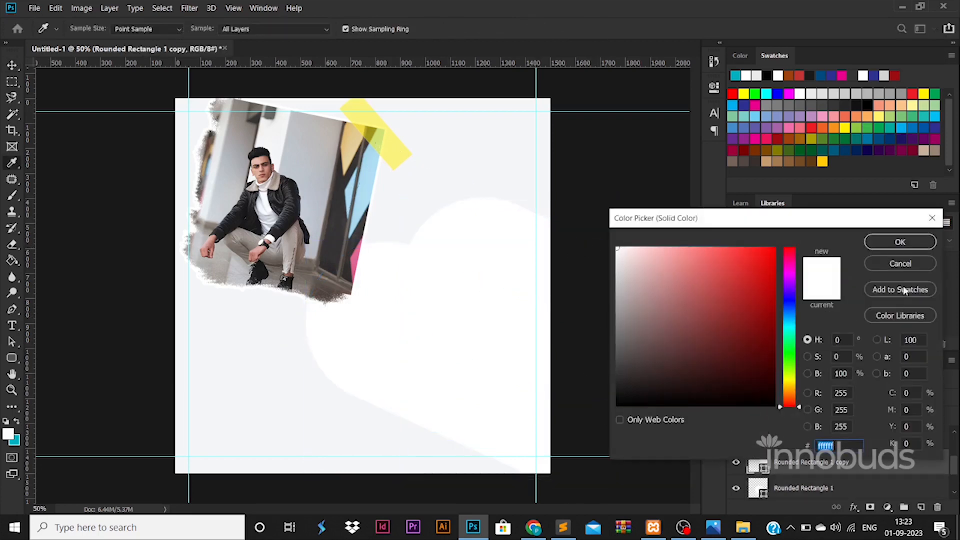
click(931, 218)
Change the background layer's color overlay to a pale grey sampled from the wall in the photo.
click(283, 325)
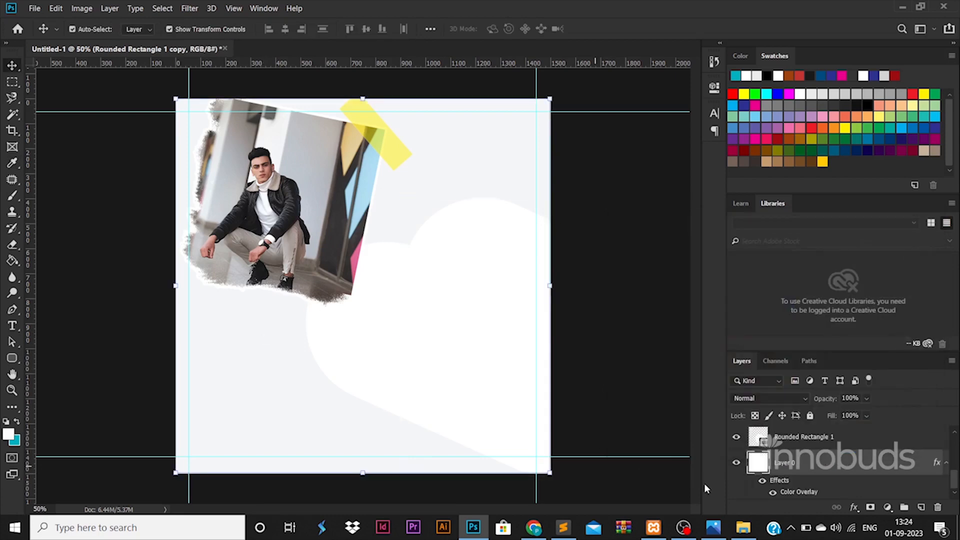
double_click(782, 494)
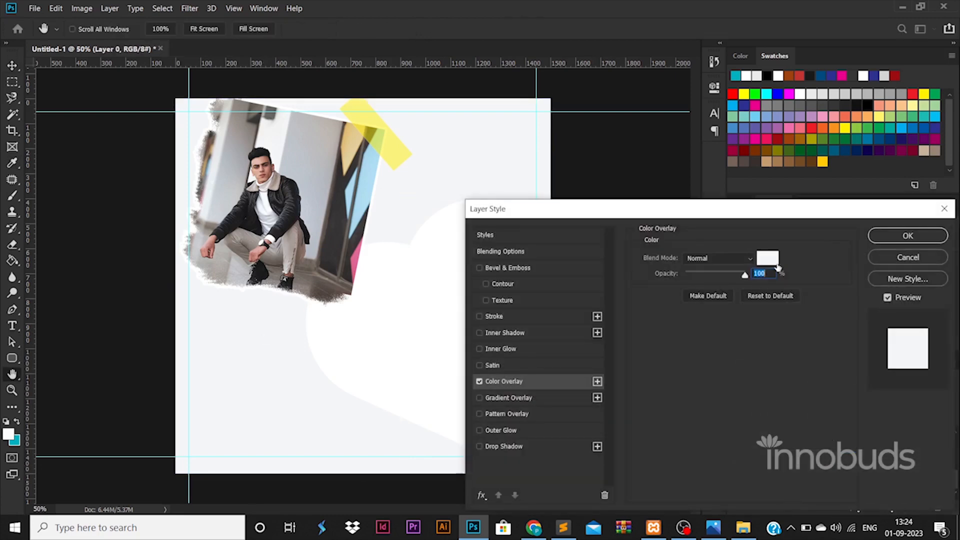
click(767, 256)
click(356, 254)
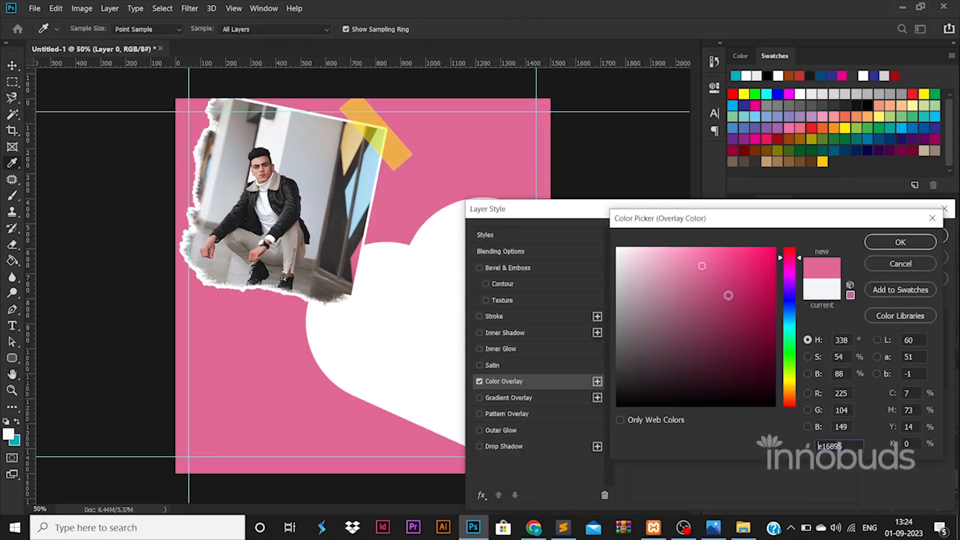
click(709, 251)
drag(663, 264, 660, 245)
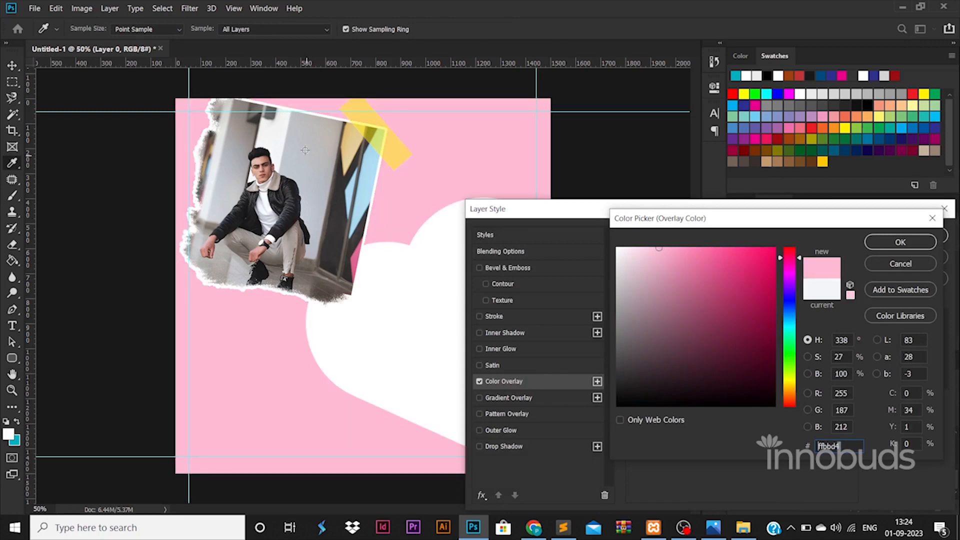
click(274, 143)
click(899, 242)
click(897, 245)
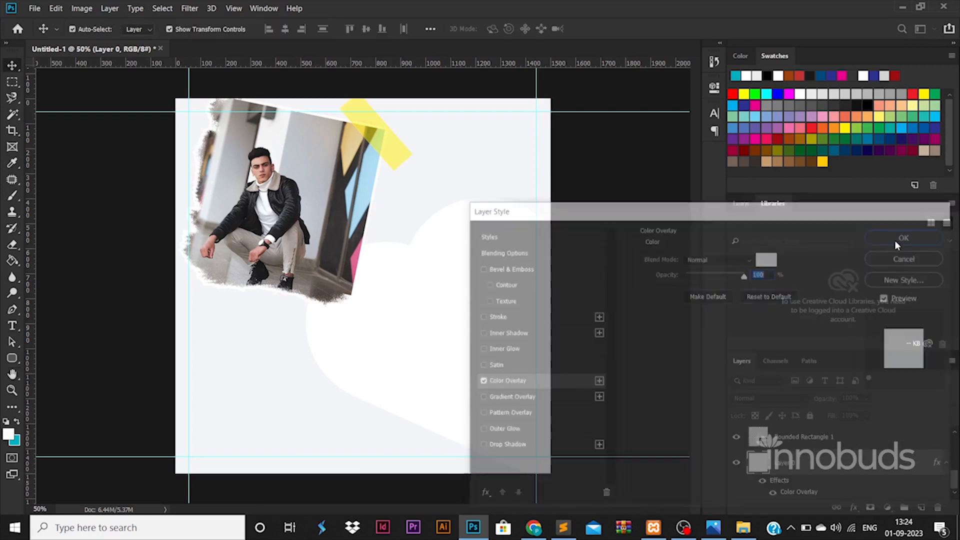
Merge the two rounded rectangles into a single shape layer.
click(488, 365)
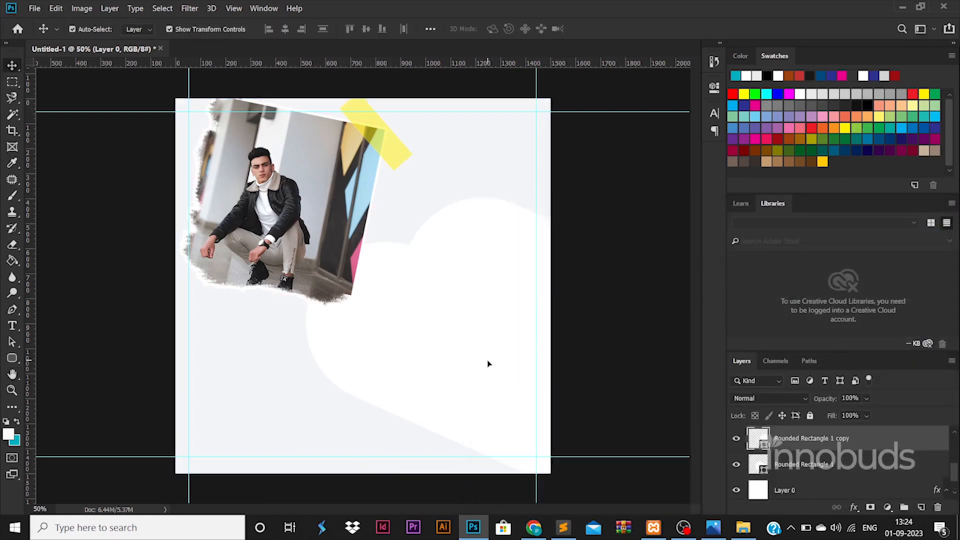
shift+click(377, 320)
right_click(803, 438)
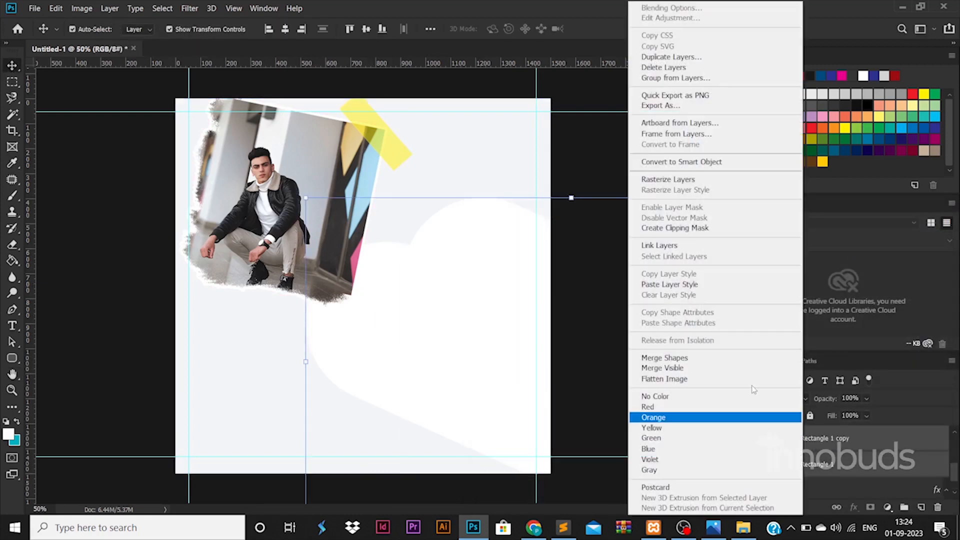
click(681, 358)
Add a drop shadow to the merged white shape with 4% opacity and a size of 103 px.
double_click(881, 441)
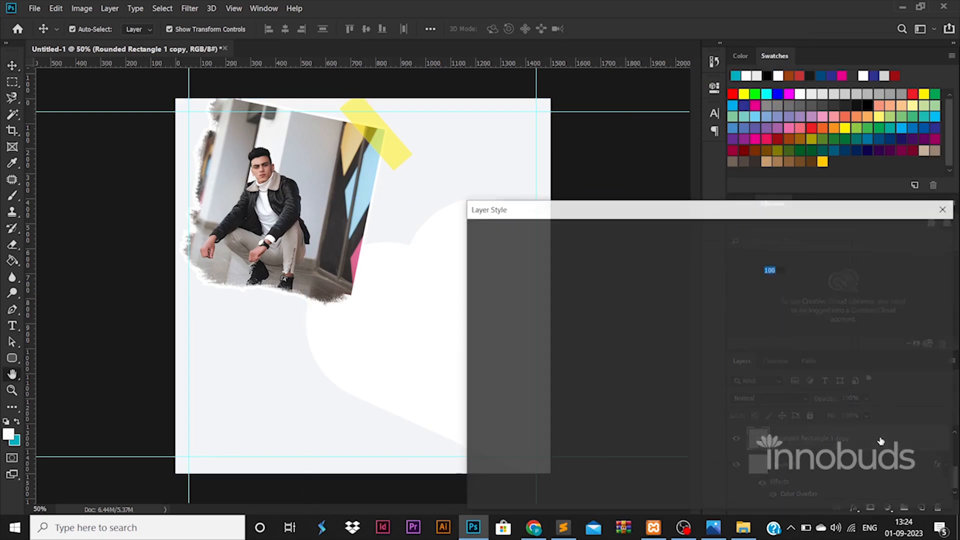
click(546, 443)
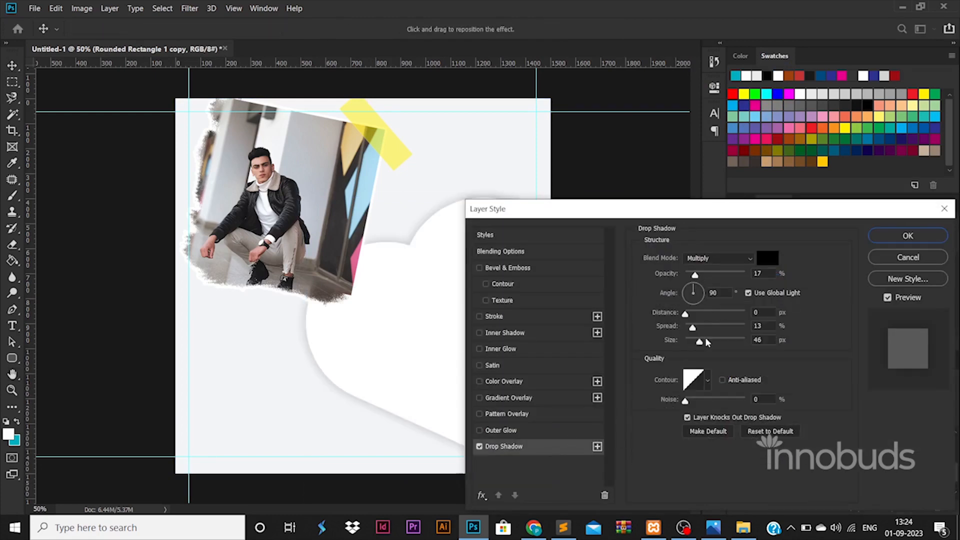
drag(710, 345, 712, 343)
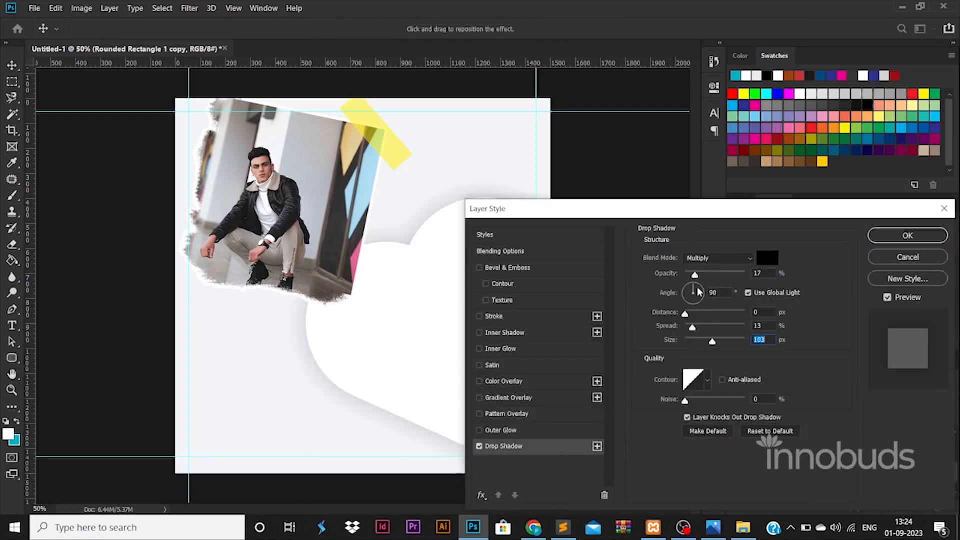
drag(688, 276, 676, 278)
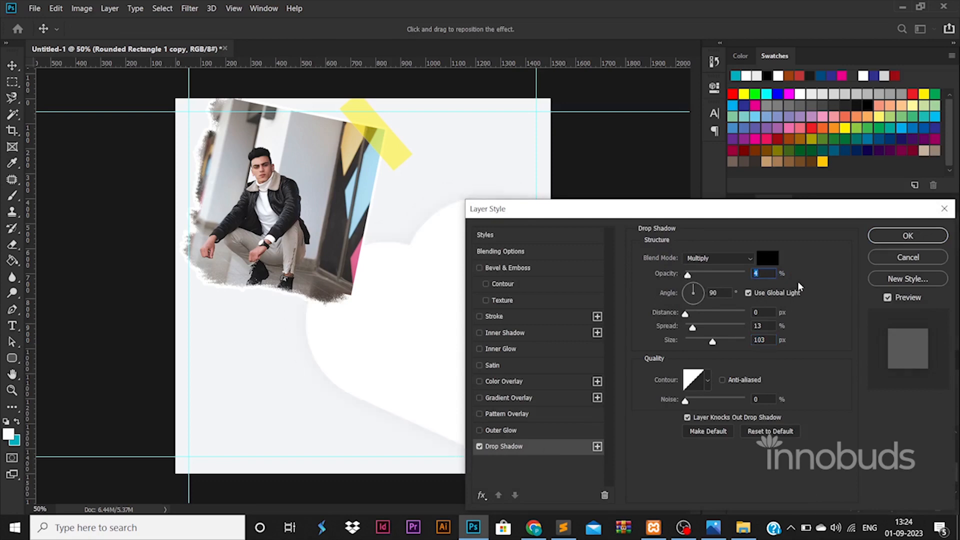
click(907, 235)
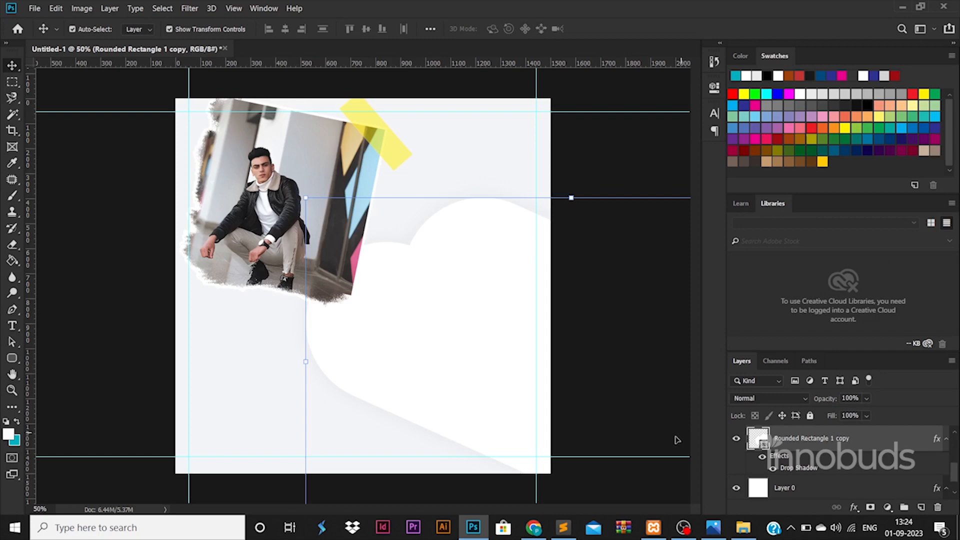
Add a text layer reading TRENDING FASHION SALE at the merged white shape's upper-left edge.
click(18, 326)
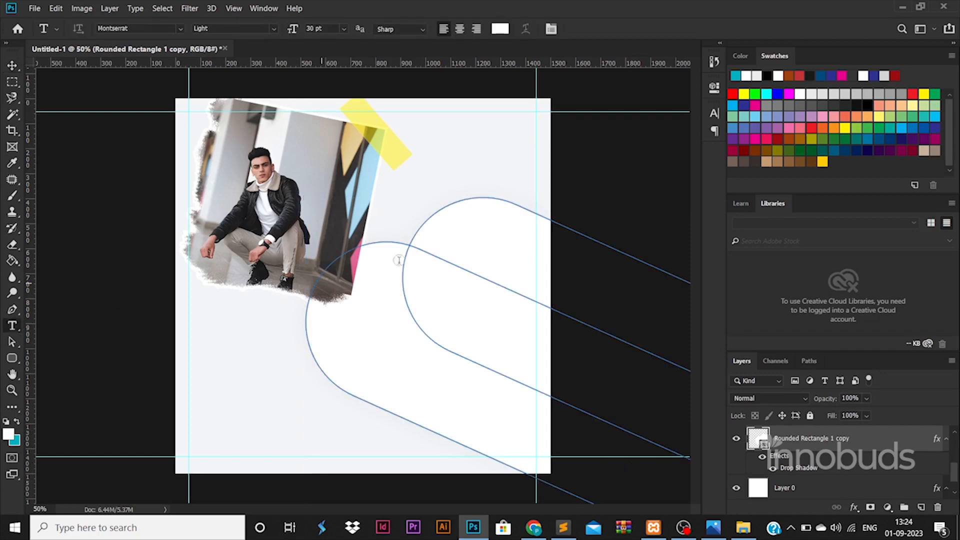
click(410, 208)
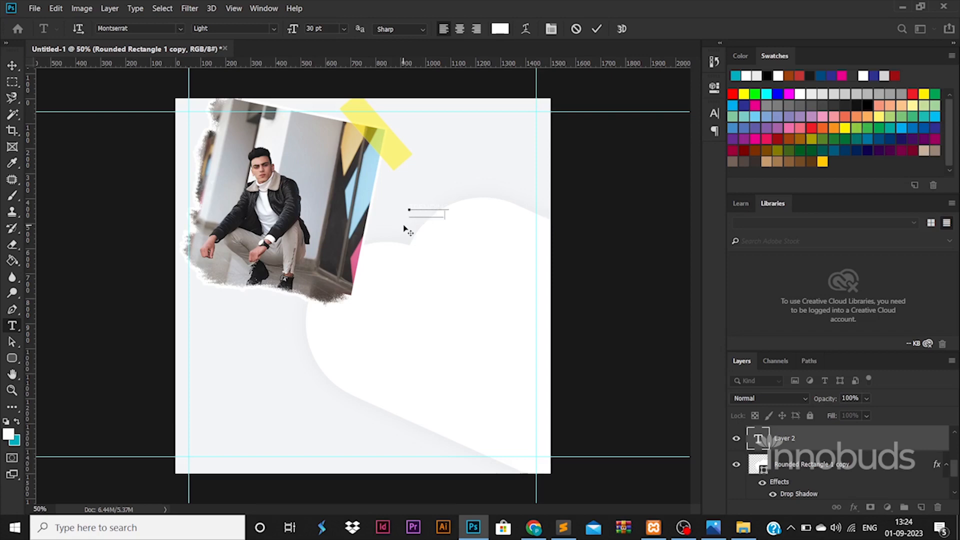
click(12, 65)
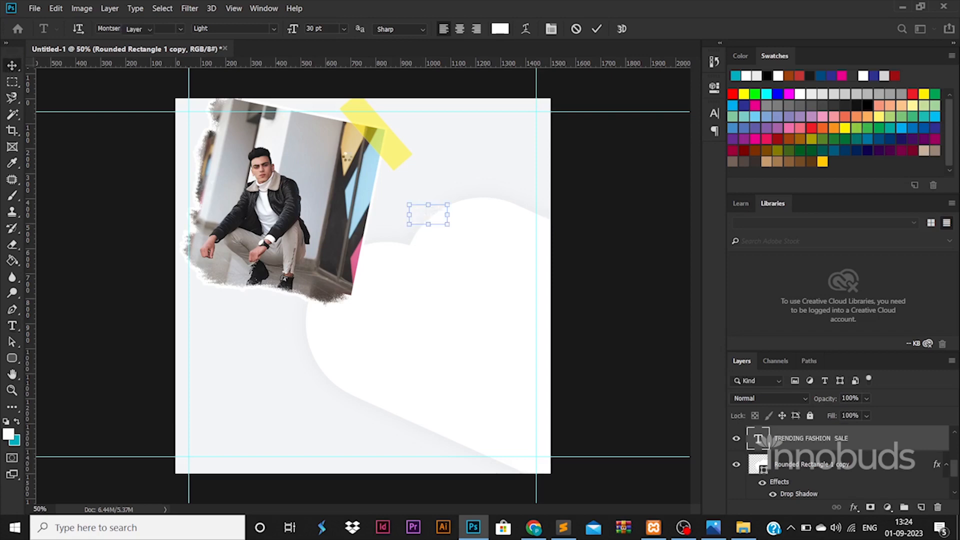
Enlarge the headline to about 83 pt inside the white shape and color its text black (000000).
drag(449, 206, 515, 165)
drag(467, 197, 453, 309)
double_click(757, 438)
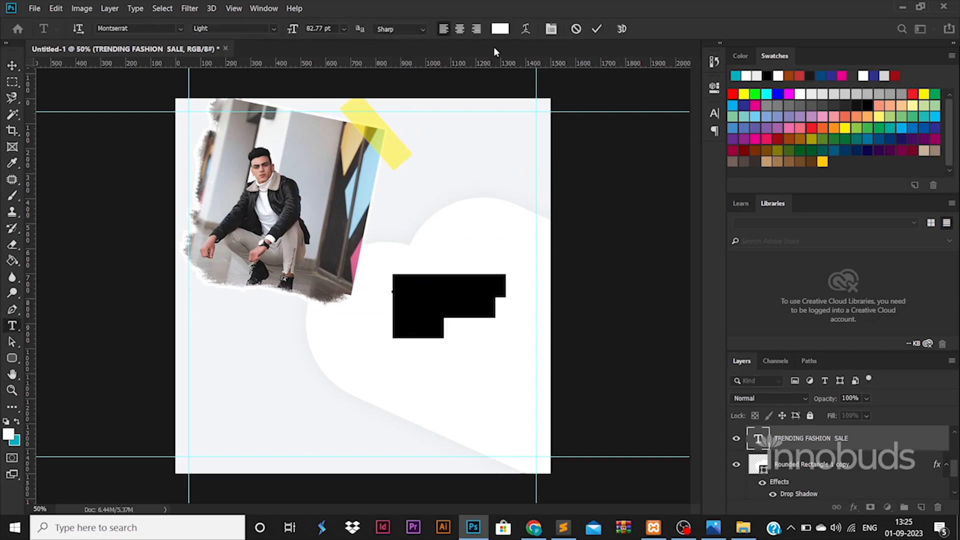
click(500, 29)
text(000000)
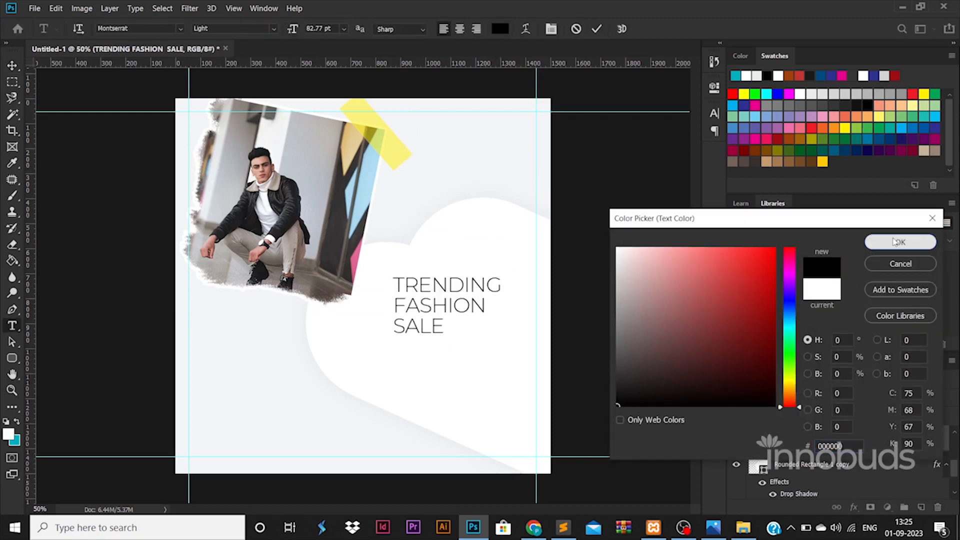
click(900, 242)
Set the headline's font weight to SemiBold.
click(274, 30)
click(259, 140)
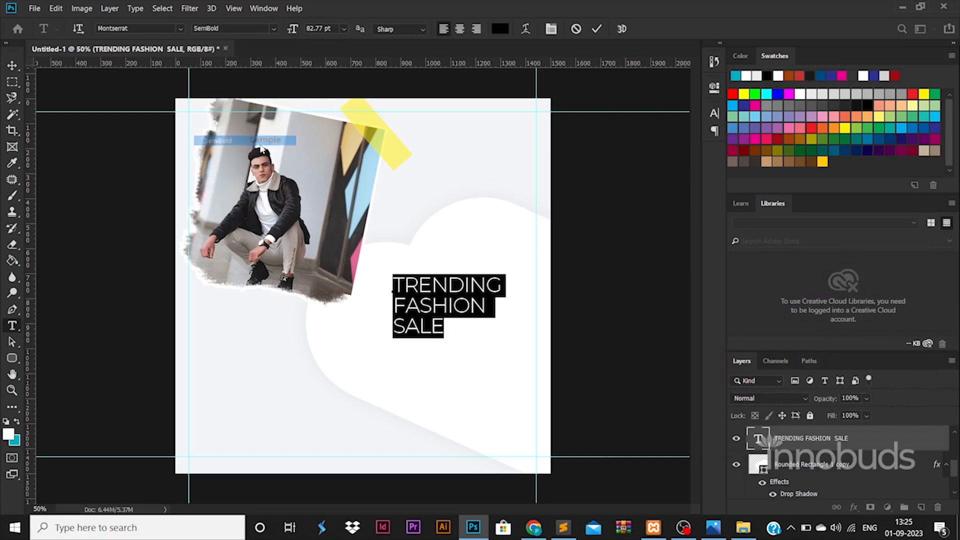
click(12, 65)
Duplicate the headline just below the original and change the copy's text to SHOP NOW.
drag(428, 287, 421, 361)
double_click(420, 361)
click(421, 360)
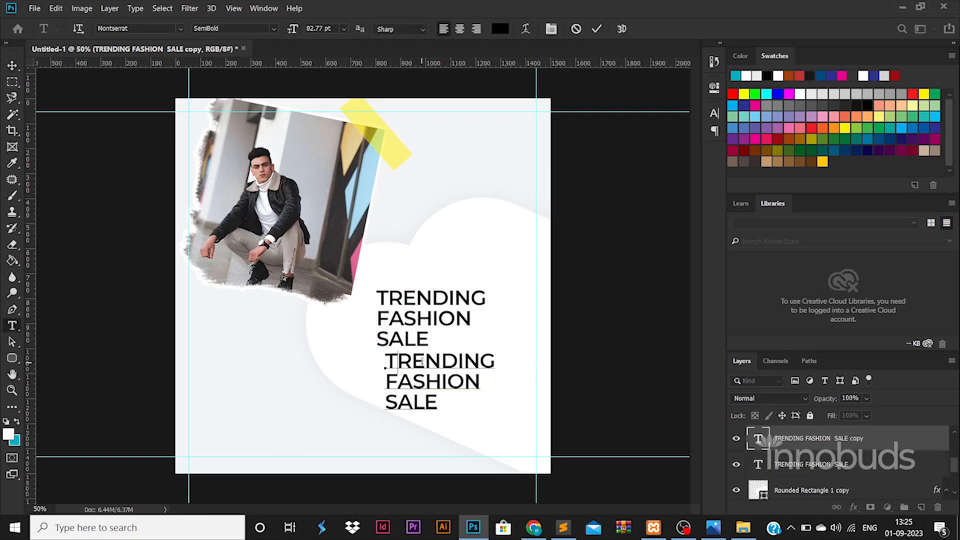
key(ctrl+a)
text(SHOP)
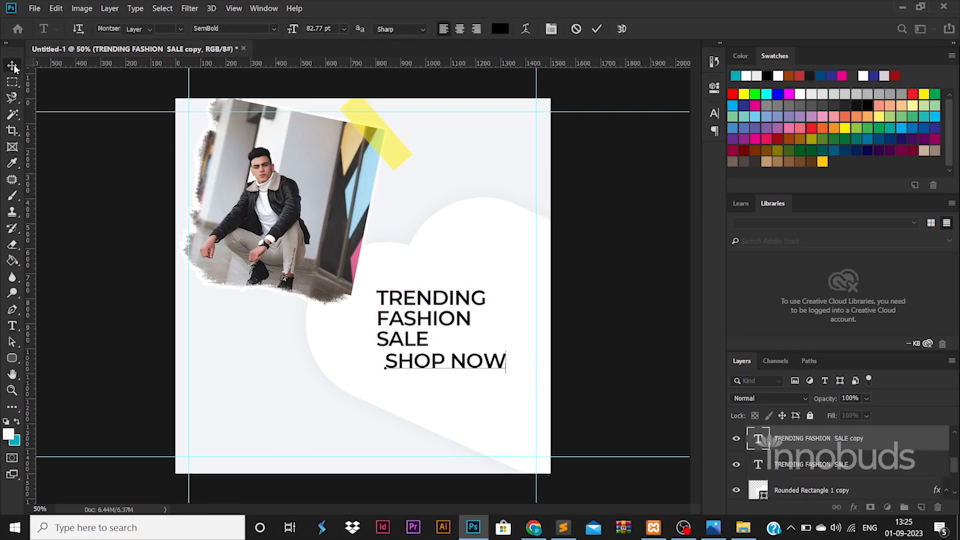
click(12, 65)
Rotate the SHOP NOW text 90° clockwise and place it vertically to the right of the headline.
right_click(420, 356)
click(399, 346)
key(ctrl+t)
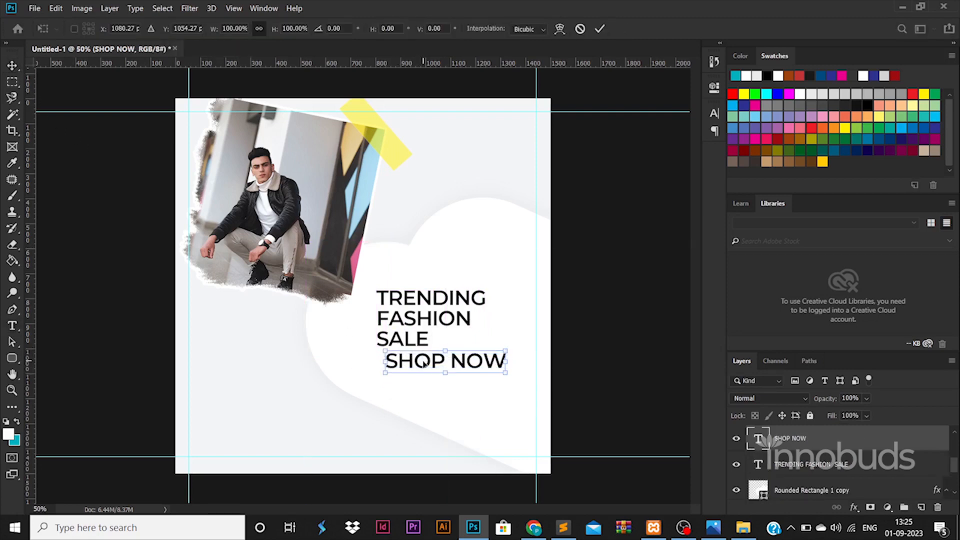
right_click(423, 365)
click(492, 315)
drag(475, 322, 504, 326)
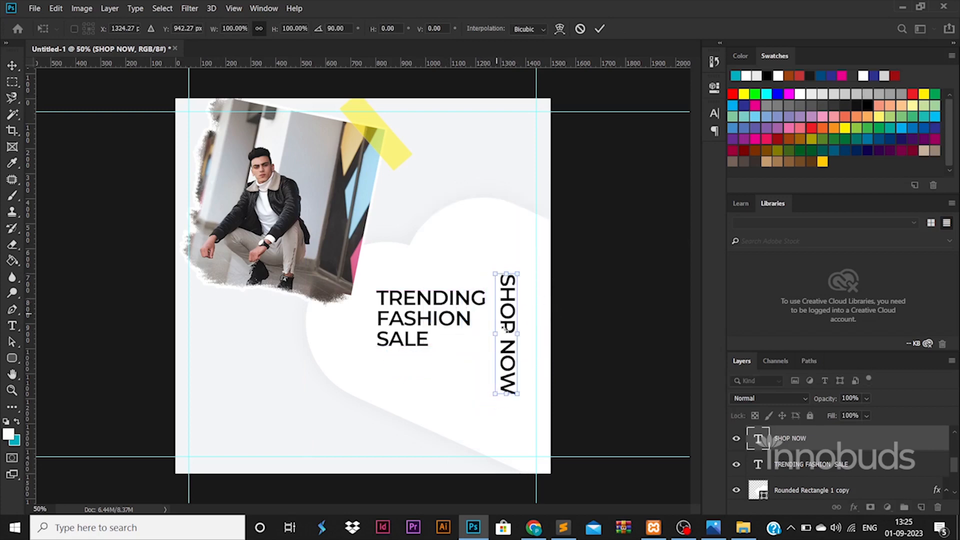
Scale the vertical SHOP NOW text down to about 54% and position it close beside the headline.
drag(514, 393, 508, 339)
key(ctrl+z)
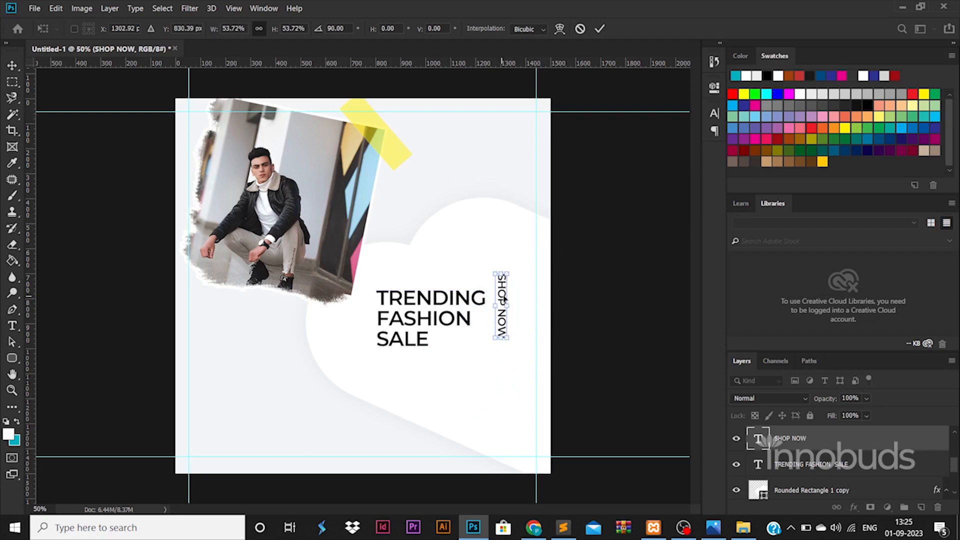
drag(508, 275, 503, 299)
key(Return)
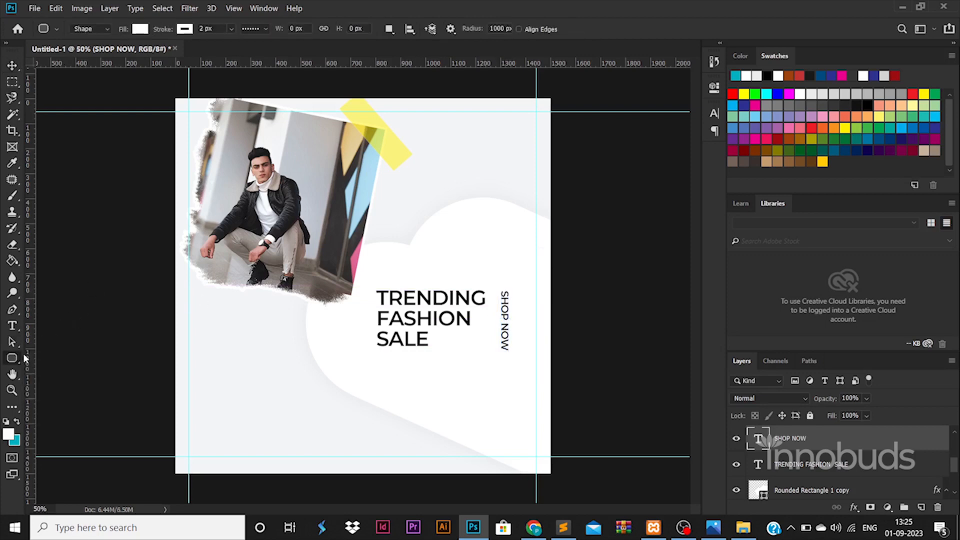
Draw a rectangle about 105 × 343 px over the SHOP NOW text, with a black fill and no stroke.
right_click(11, 356)
click(35, 356)
drag(497, 258, 518, 331)
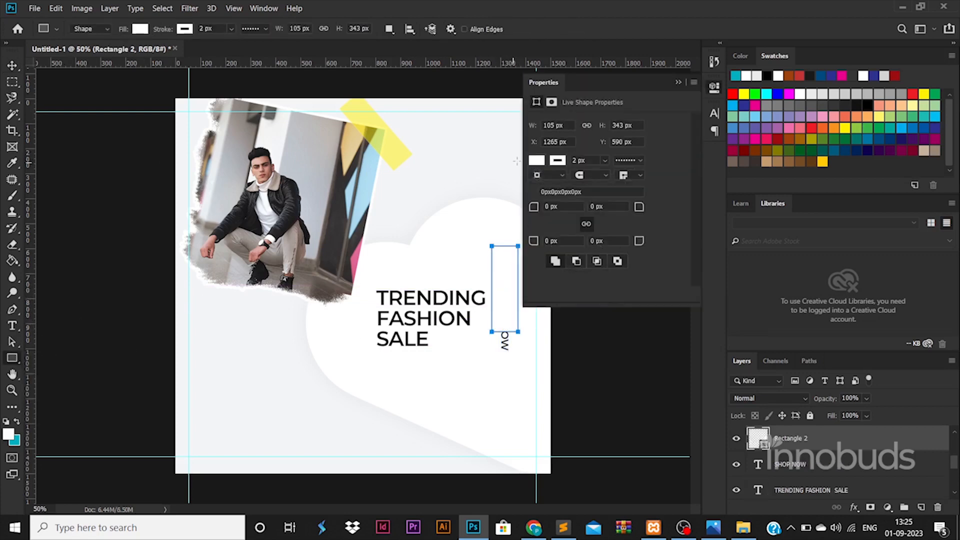
click(557, 160)
click(544, 185)
click(536, 161)
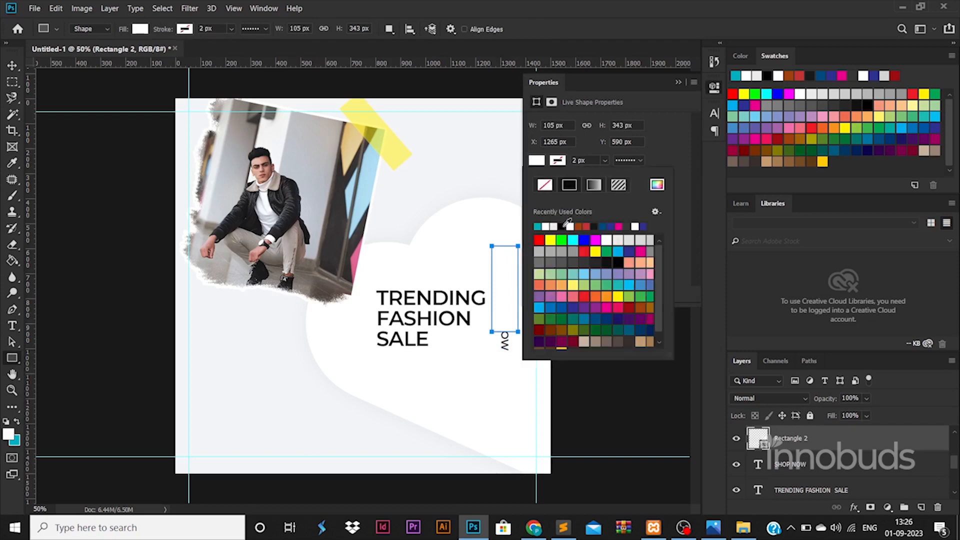
click(561, 226)
Lower the black rectangle to sit beside the headline and enlarge the headline to about 110.5%.
click(12, 65)
drag(508, 276, 453, 345)
click(429, 330)
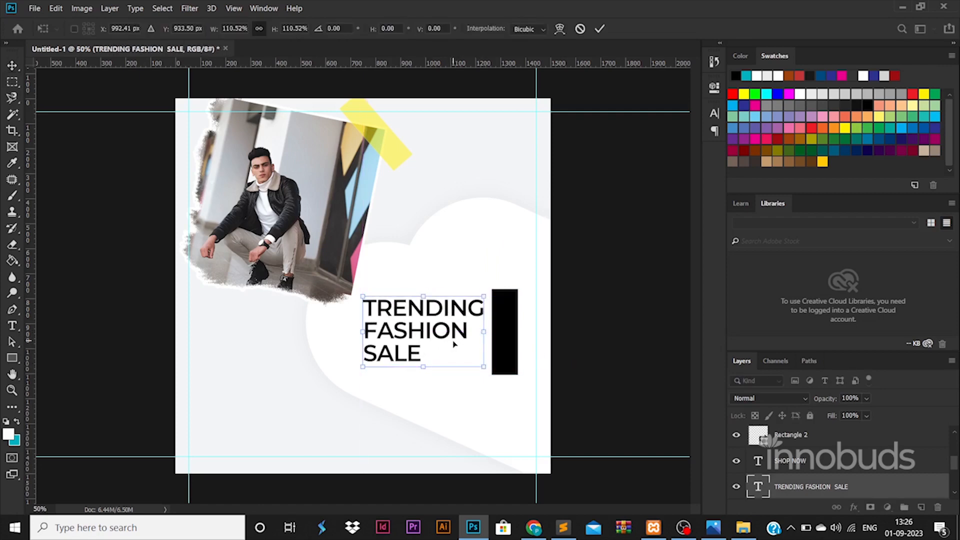
key(Return)
Place the black rectangle's layer beneath SHOP NOW and change the SHOP NOW text color to white.
drag(788, 433, 788, 473)
double_click(757, 438)
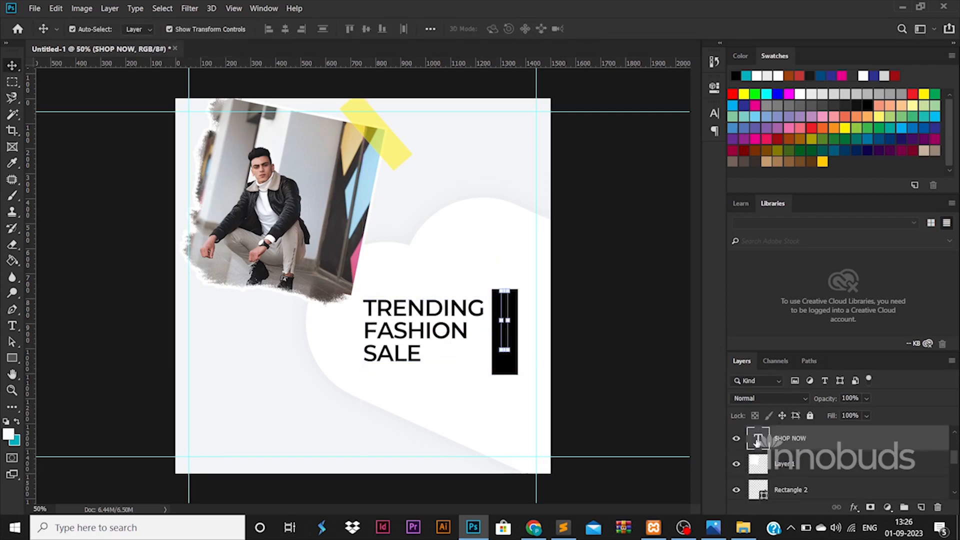
click(501, 30)
drag(630, 260, 583, 182)
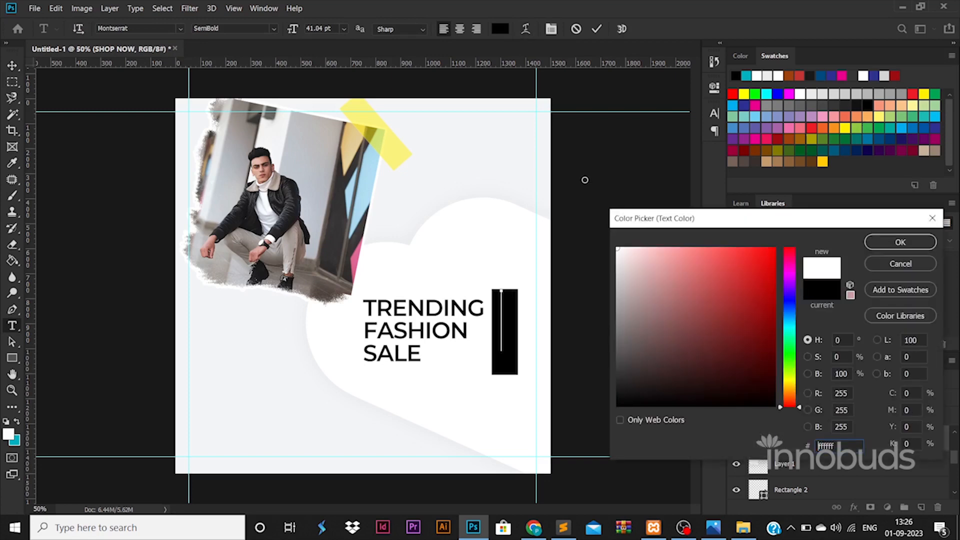
click(875, 244)
click(12, 65)
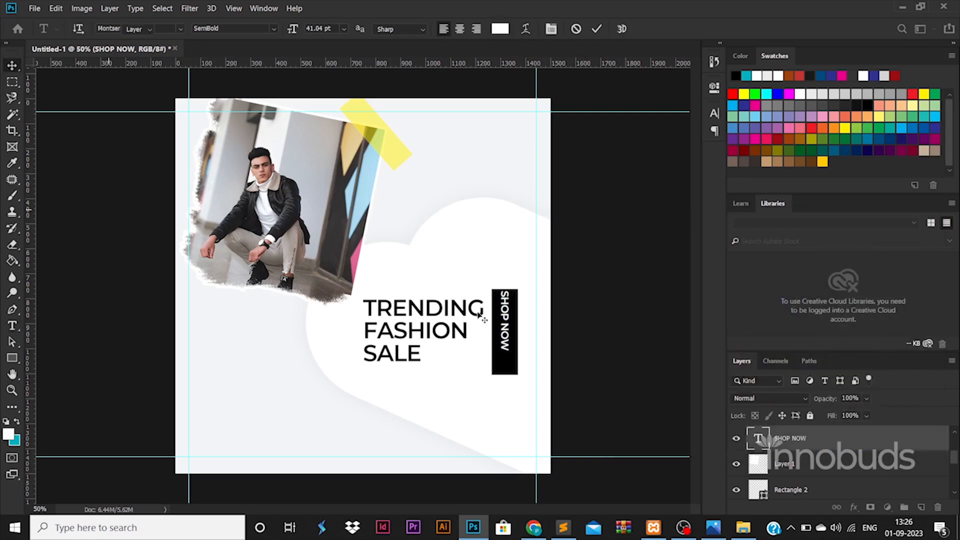
Shorten the black rectangle from its lower edge to about 85% of its height.
click(508, 370)
drag(505, 374, 505, 363)
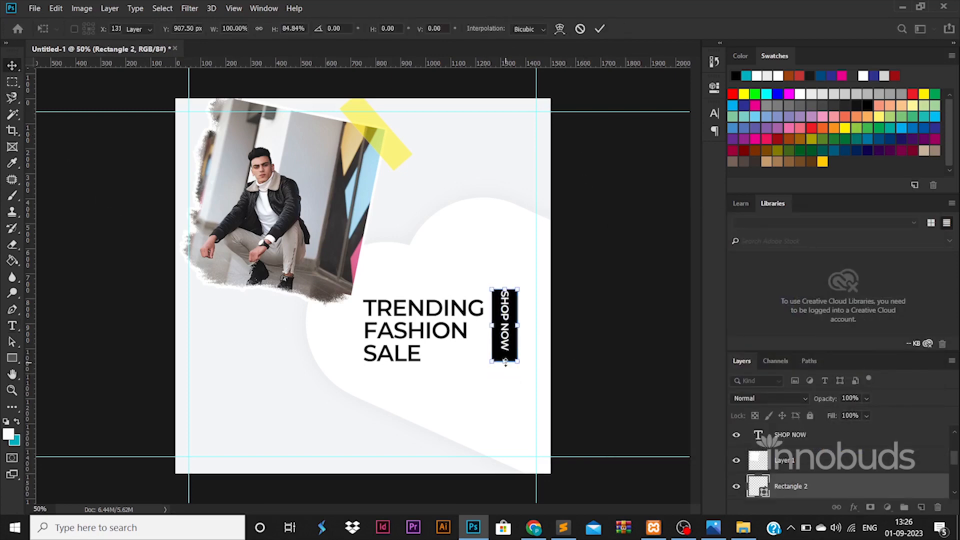
key(Return)
Center SHOP NOW vertically on the black rectangle and shift both slightly down and right beside the headline.
click(812, 443)
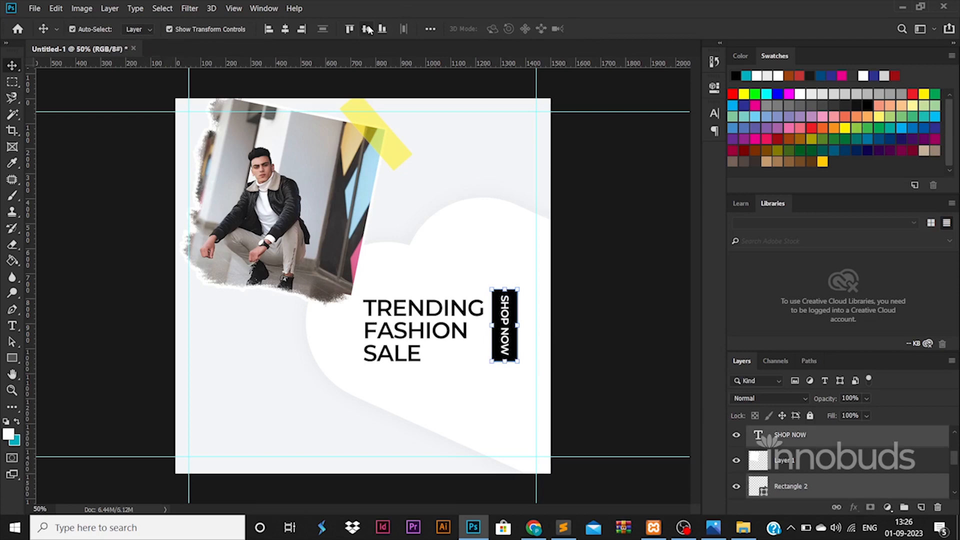
drag(514, 313, 519, 321)
click(602, 347)
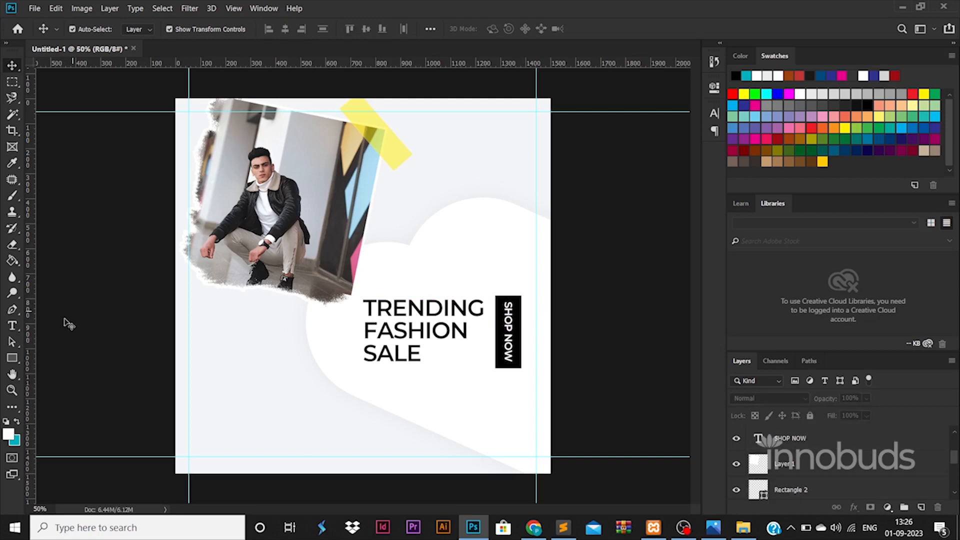
Draw a thin vertical rounded rectangle about 7 × 145 px above the headline, with a black fill and no stroke.
click(12, 360)
click(57, 371)
drag(463, 252, 463, 289)
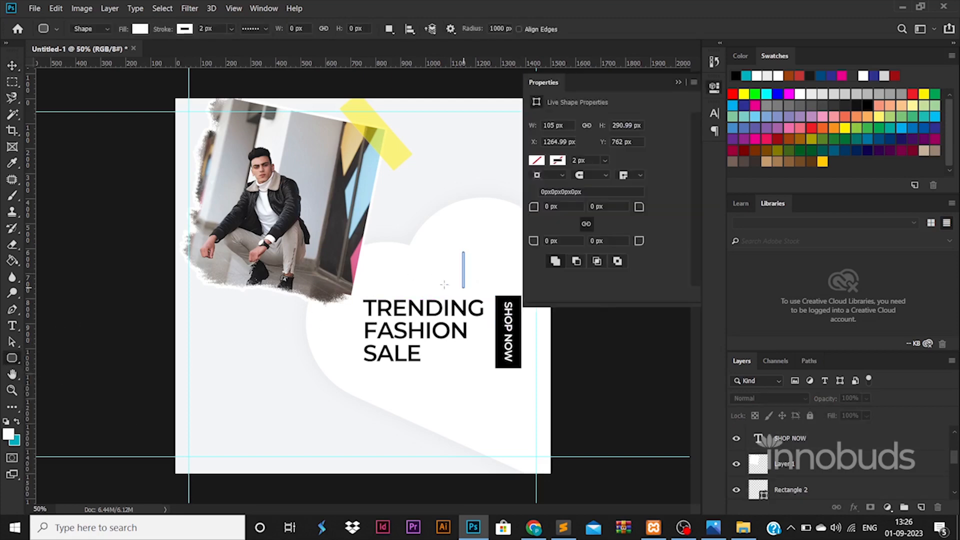
click(140, 28)
click(136, 54)
click(141, 30)
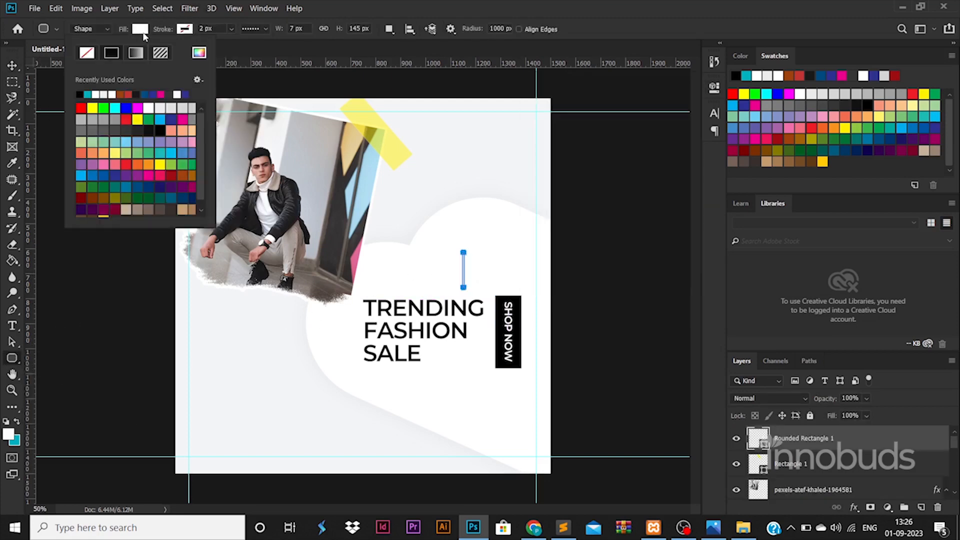
click(80, 95)
click(11, 65)
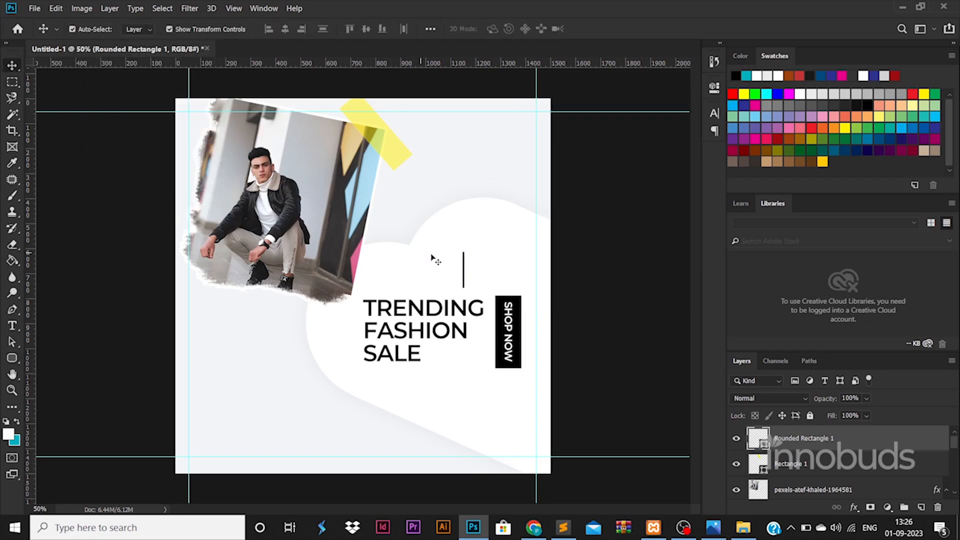
Place the thin black line and a duplicate of it, staggered, at the upper edge of the SHOP NOW rectangle.
click(465, 268)
drag(469, 267, 505, 291)
click(464, 261)
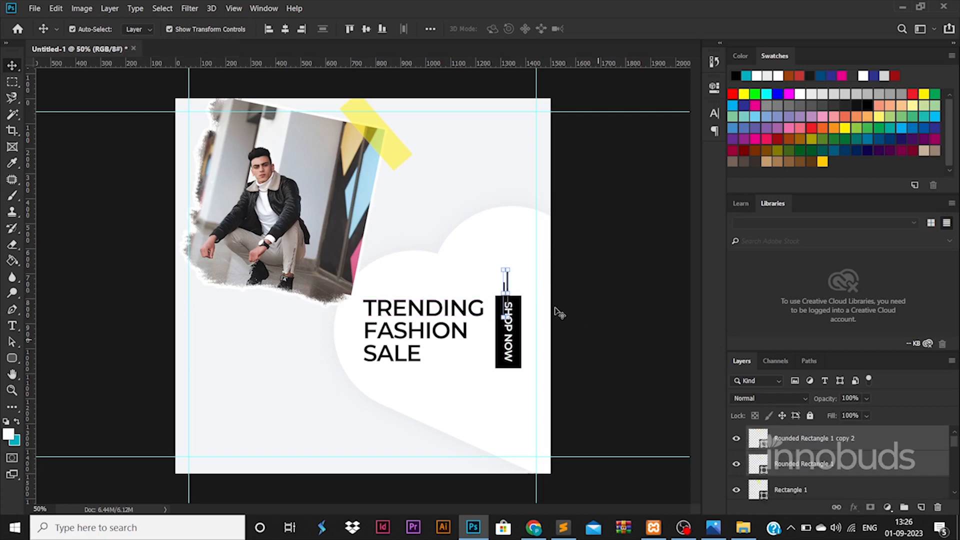
drag(521, 337, 578, 347)
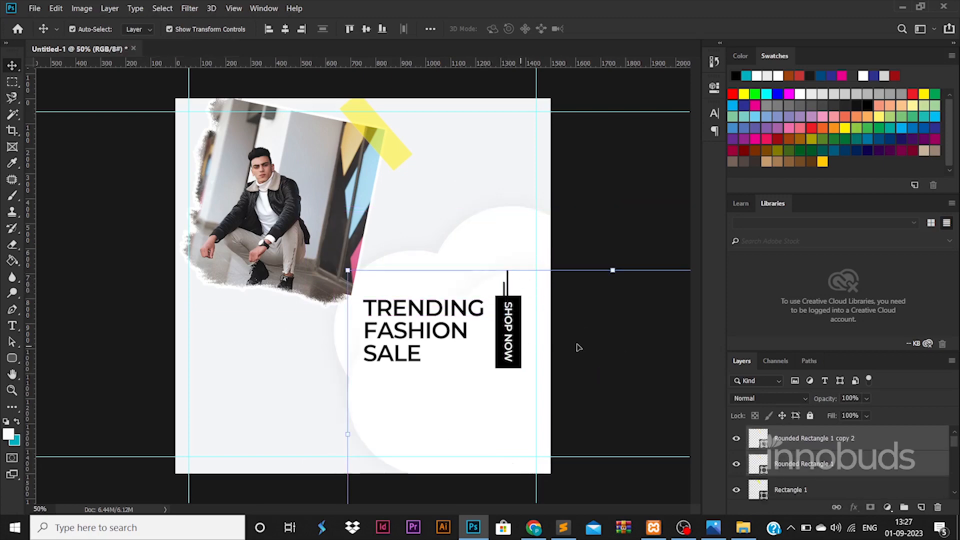
click(853, 439)
key(ctrl+t)
shift+click(788, 465)
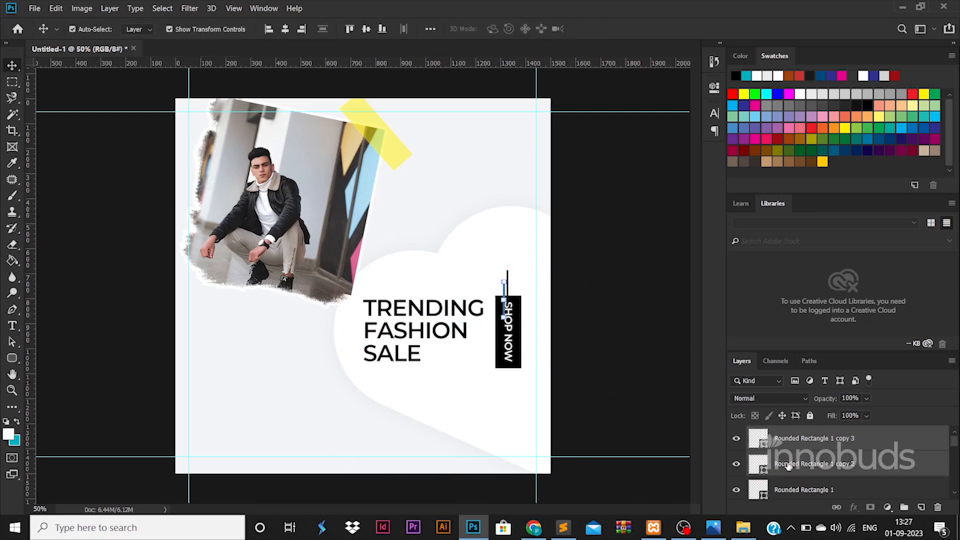
key(ctrl+z)
Duplicate the two thin lines and place the copies upside down at the lower edge of the SHOP NOW rectangle.
shift+click(788, 465)
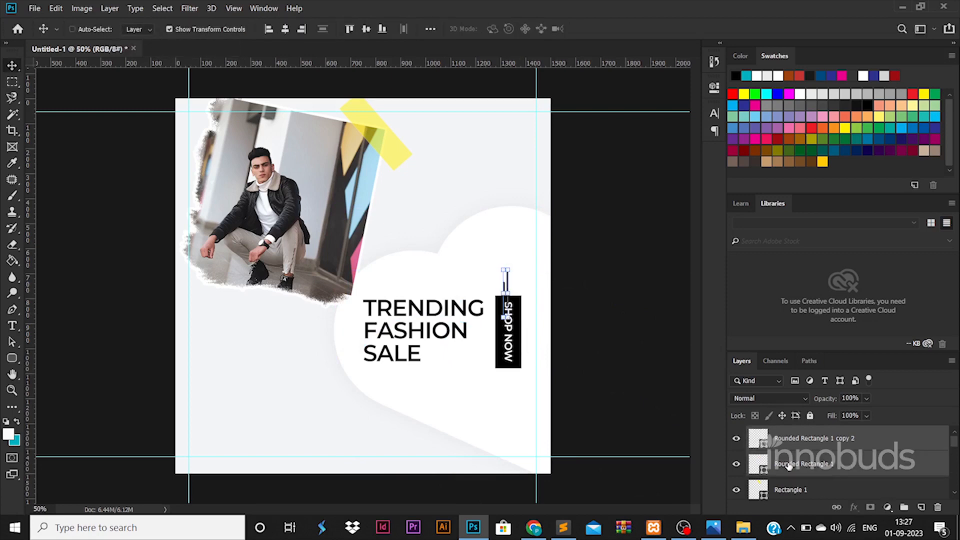
key(ctrl+j)
key(ctrl+t)
drag(508, 285, 517, 353)
key(Return)
click(627, 379)
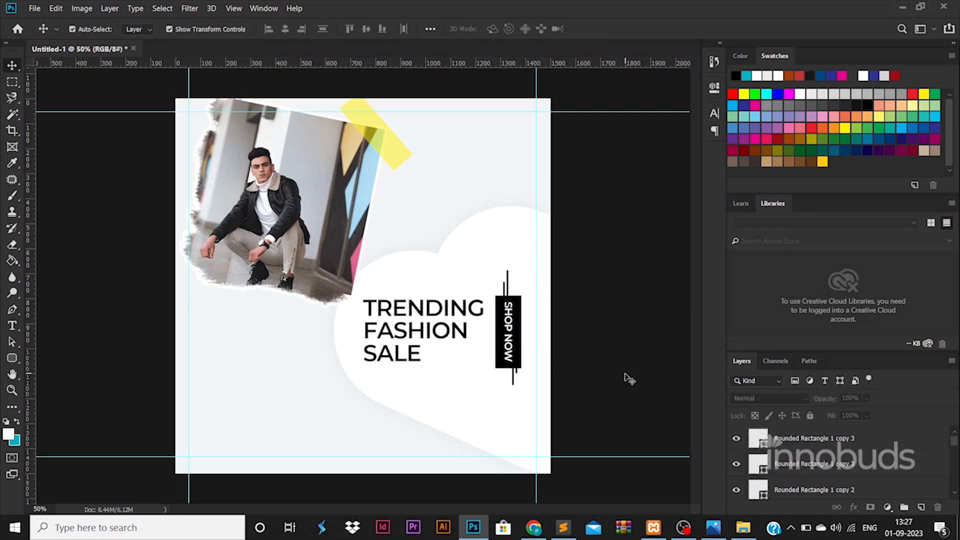
Draw a circle about 588 × 579 px over the canvas's lower-left corner, with no fill and a 60 px solid white stroke.
click(20, 356)
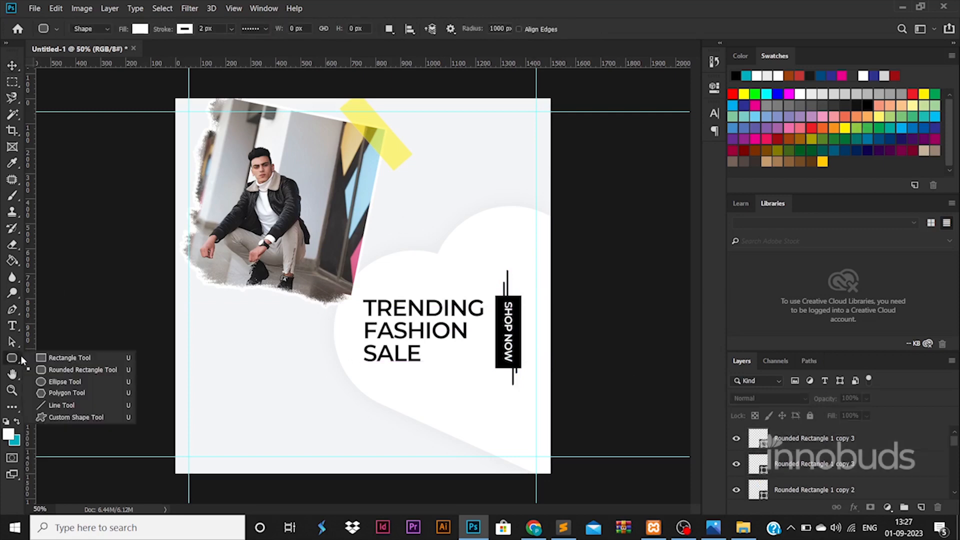
click(58, 383)
drag(122, 356, 269, 501)
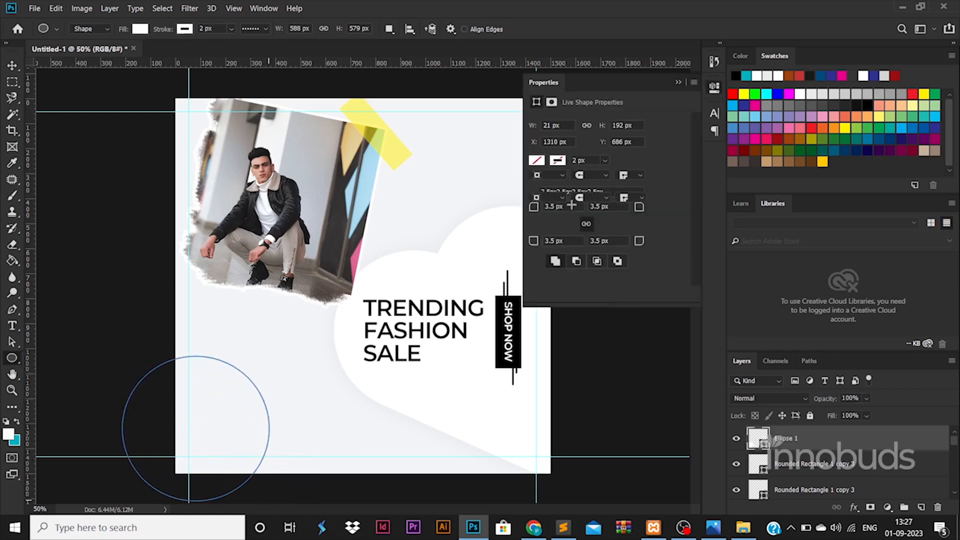
click(629, 180)
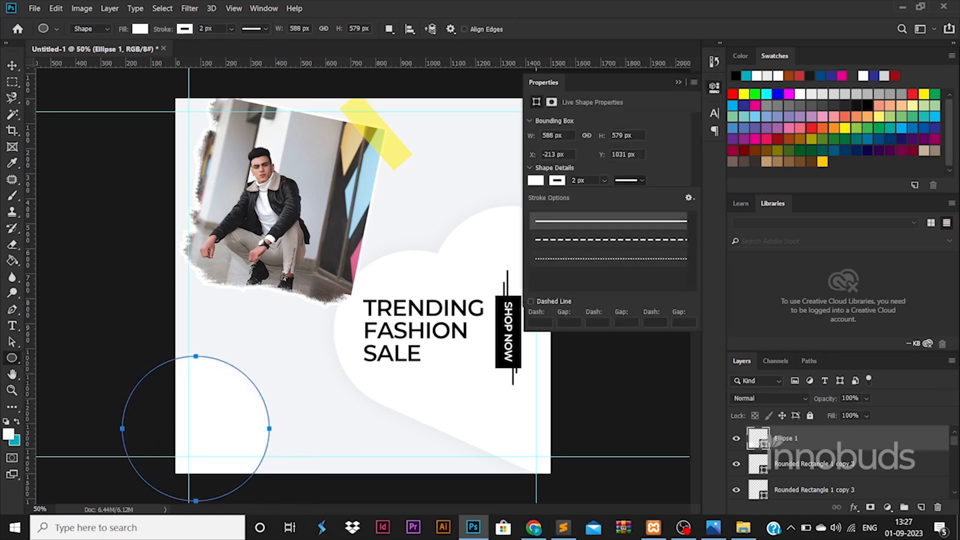
click(541, 183)
click(543, 183)
click(545, 206)
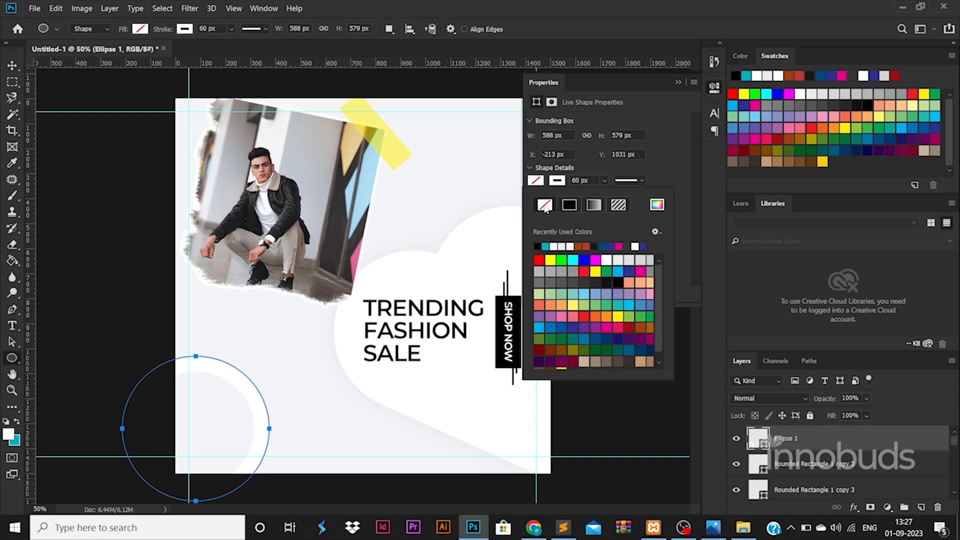
Try to recolor the ring to light grey e5e5e5 through its solid color.
double_click(760, 440)
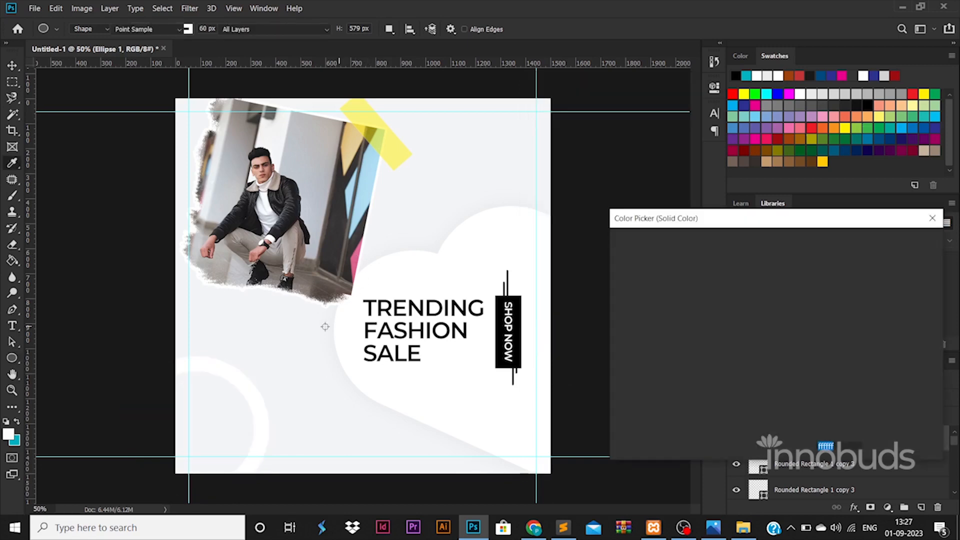
click(614, 281)
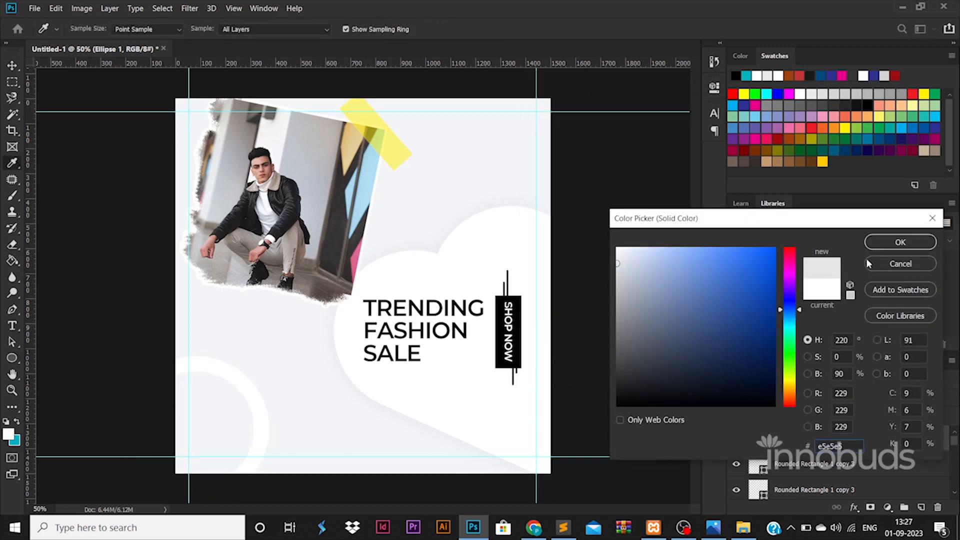
click(899, 242)
Rasterize the ring layer and apply a light grey Color Overlay to it.
right_click(857, 438)
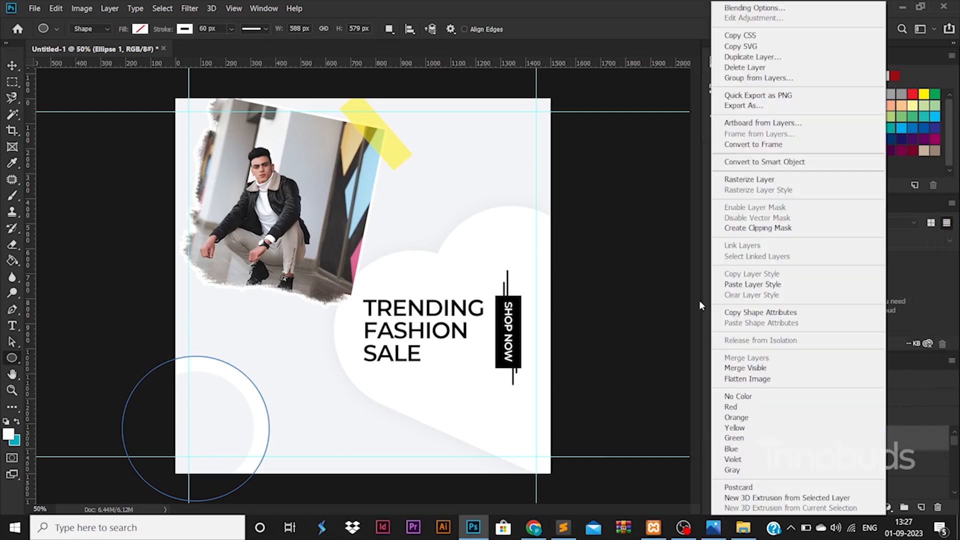
click(747, 181)
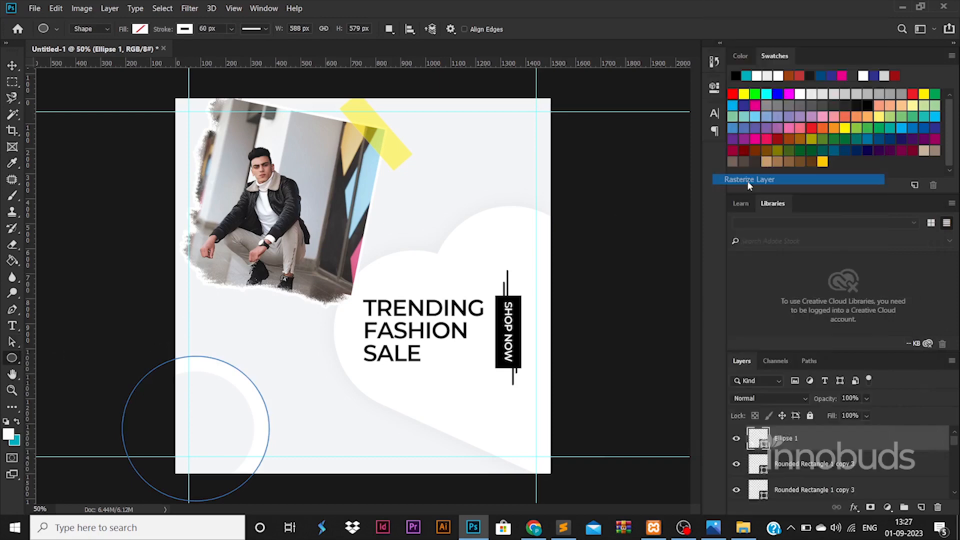
double_click(856, 439)
click(529, 384)
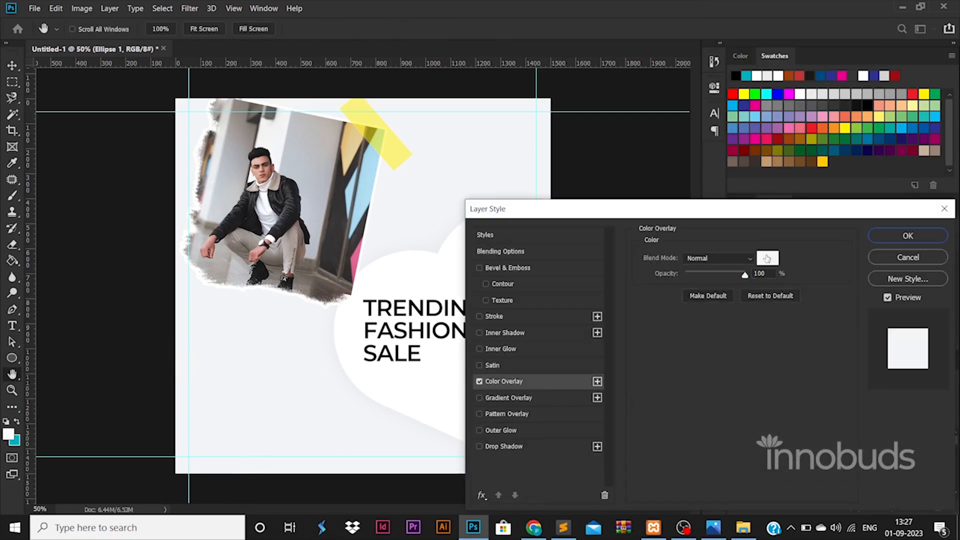
click(766, 258)
click(618, 257)
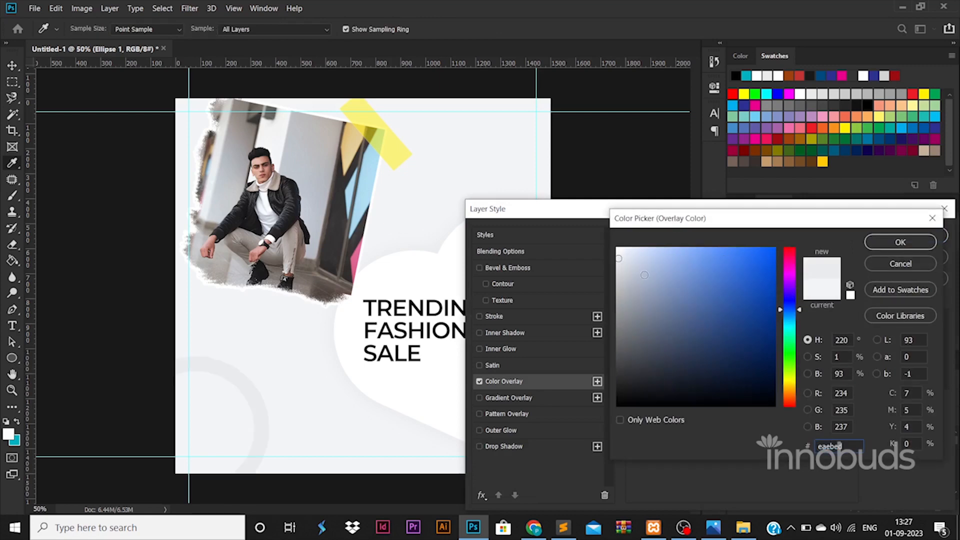
click(900, 241)
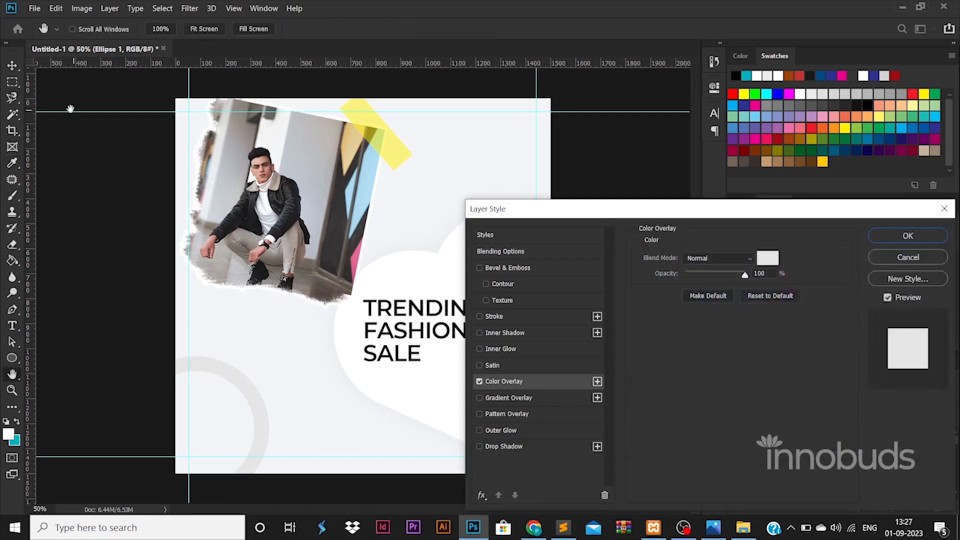
click(907, 237)
Duplicate the grey ring and place the copy over the canvas's upper-right corner.
click(12, 65)
drag(228, 365, 528, 73)
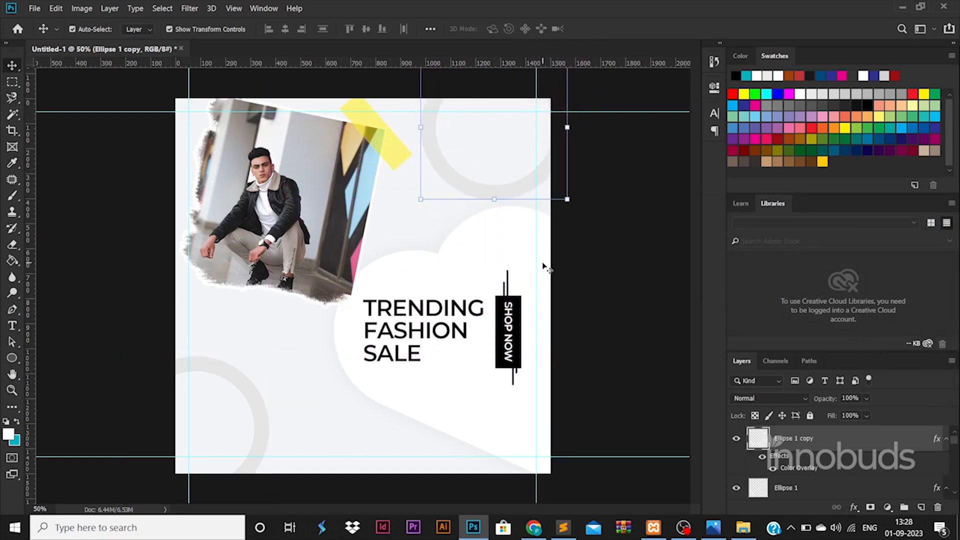
right_click(12, 375)
right_click(12, 358)
click(60, 368)
drag(190, 436, 346, 462)
key(ctrl+z)
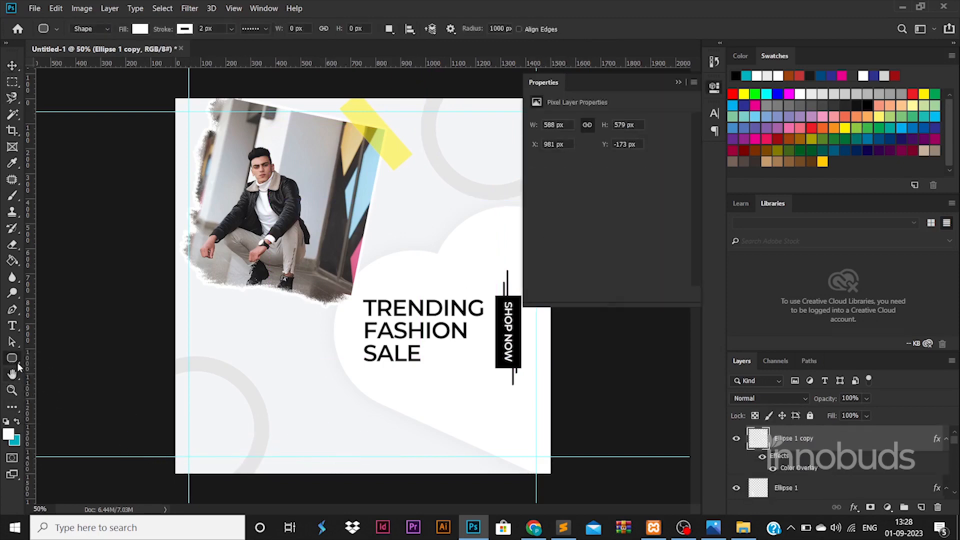
Draw a rectangle about 927 × 109 px where the left and bottom guides meet.
right_click(12, 357)
click(60, 358)
drag(223, 427, 421, 441)
key(v)
key(Return)
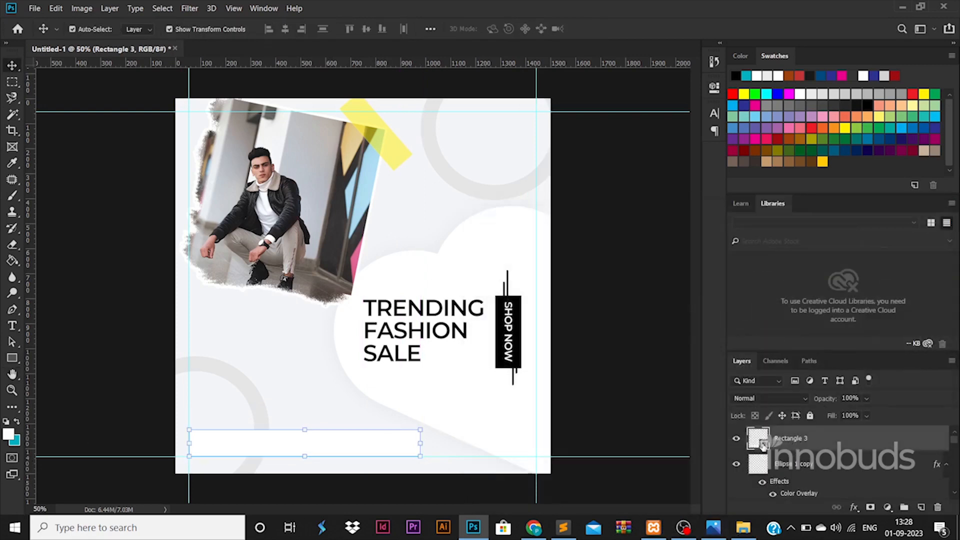
Fill the new rectangle with black 000000 and remove its stroke.
double_click(762, 445)
text(000000)
click(900, 242)
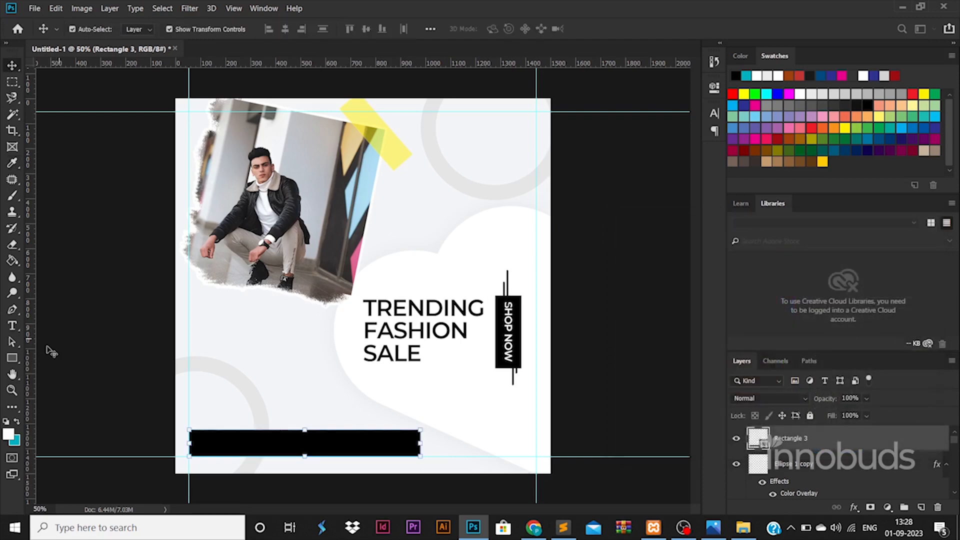
key(u)
click(182, 31)
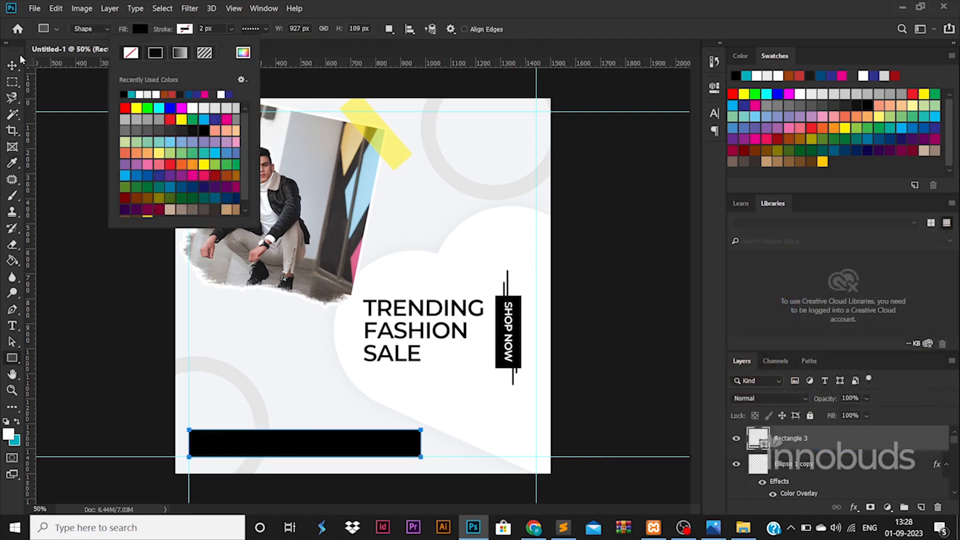
click(12, 65)
Place the globe and email icons from the ICONS folder into the post as separate layers.
scroll(315, 409, up, 1)
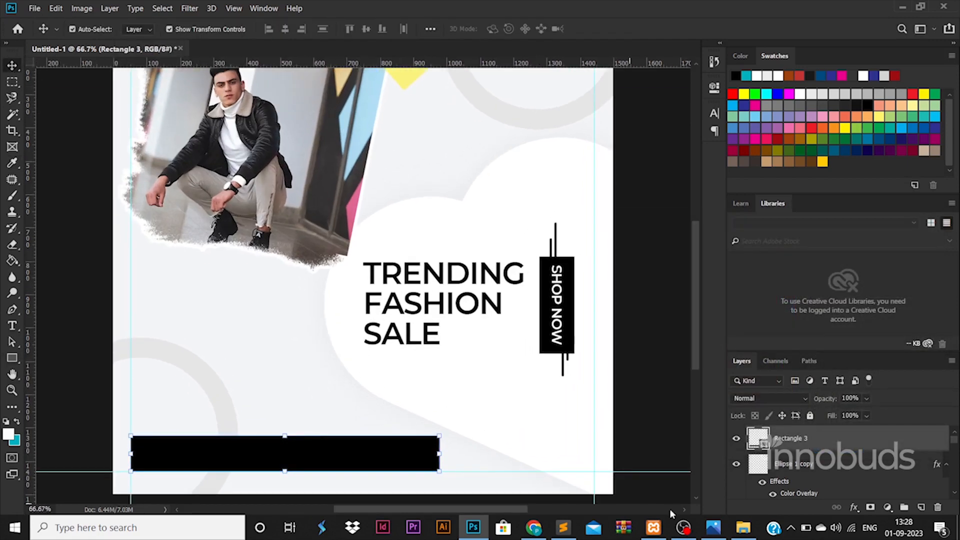
click(743, 526)
click(291, 44)
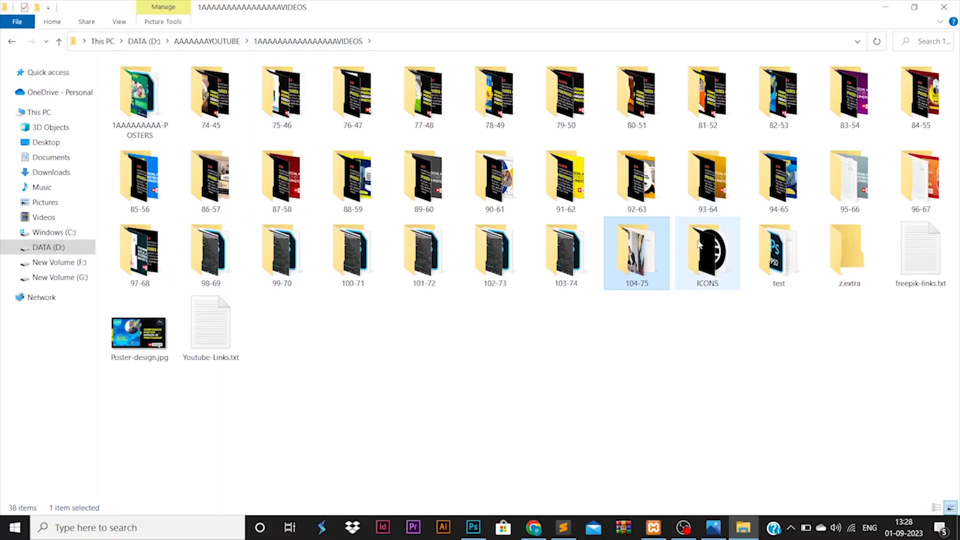
double_click(705, 247)
drag(179, 102, 456, 433)
key(Return)
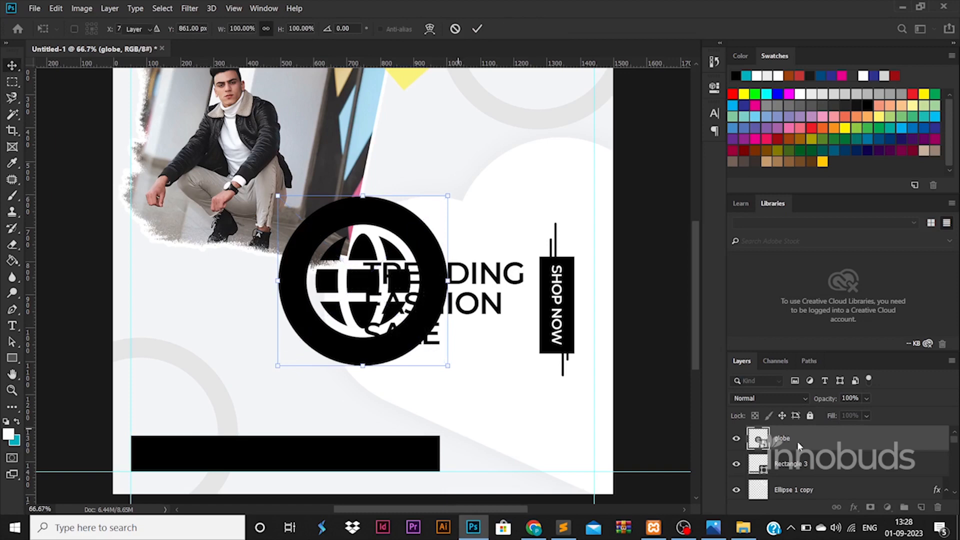
key(Return)
Scale the globe and email icons down together and place them at the left end of the black bar.
shift+click(797, 462)
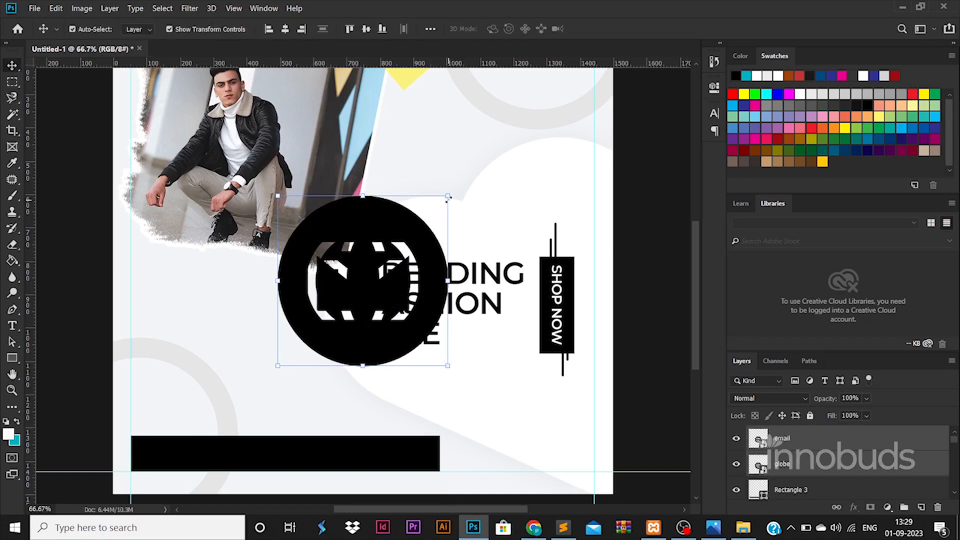
drag(447, 199, 150, 453)
key(Return)
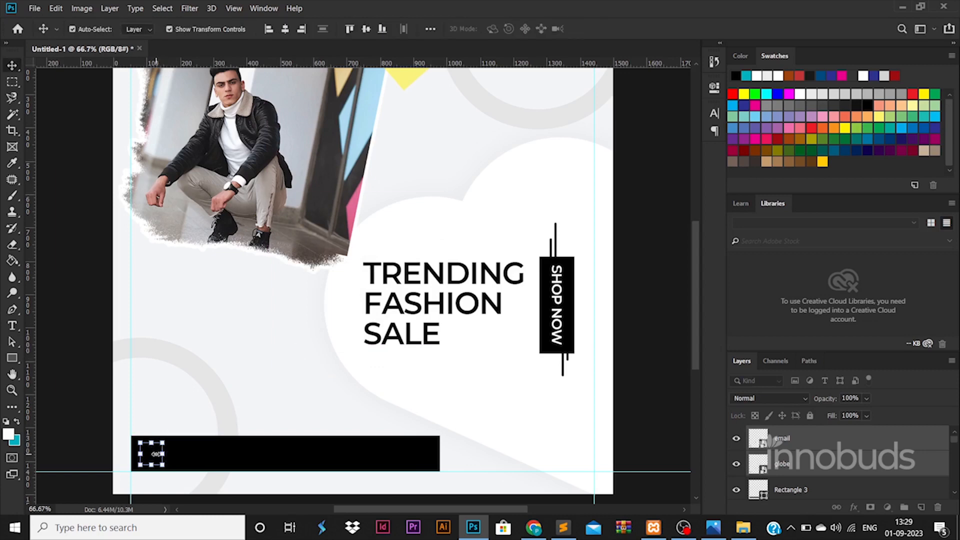
key(ctrl+g)
key(ctrl+z)
Apply a white ffffff Color Overlay to the email icon.
click(825, 440)
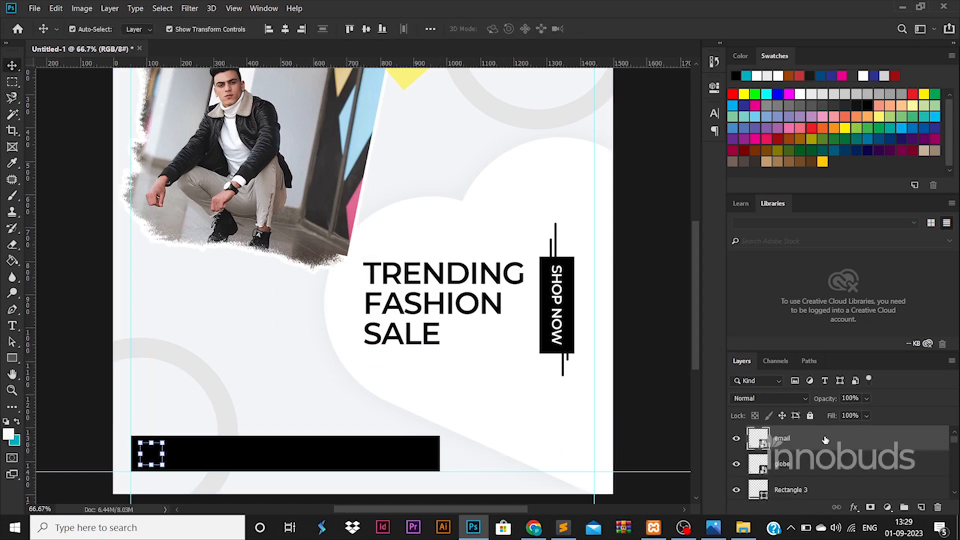
double_click(825, 439)
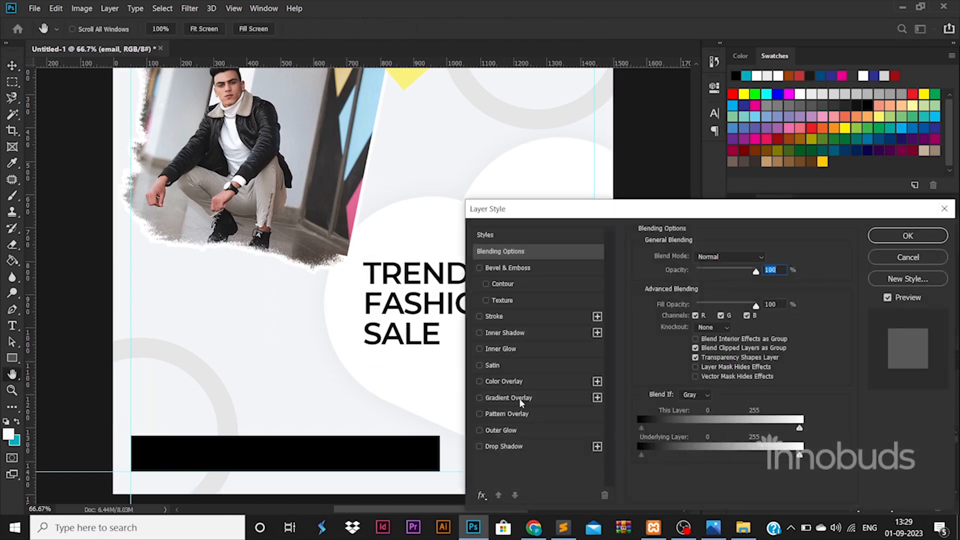
click(556, 380)
click(765, 258)
click(620, 250)
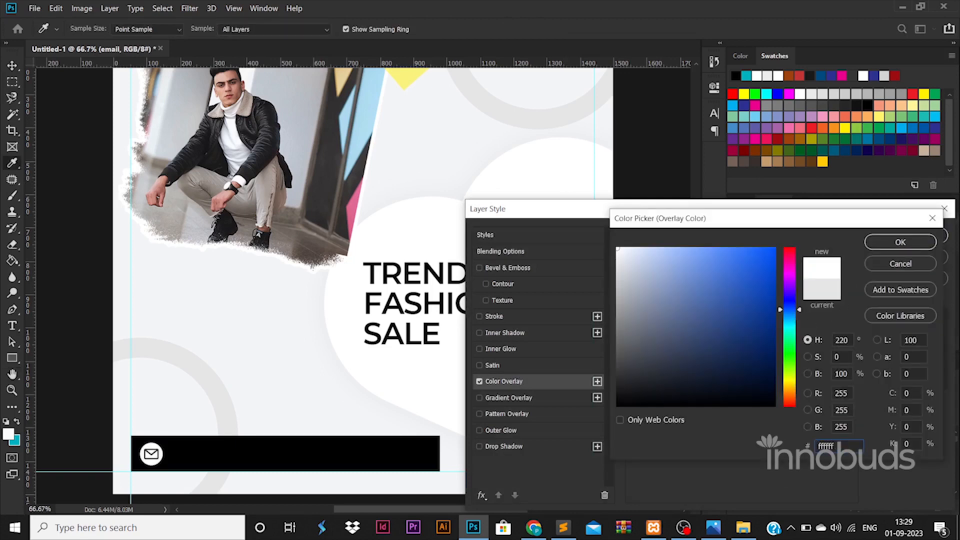
click(903, 239)
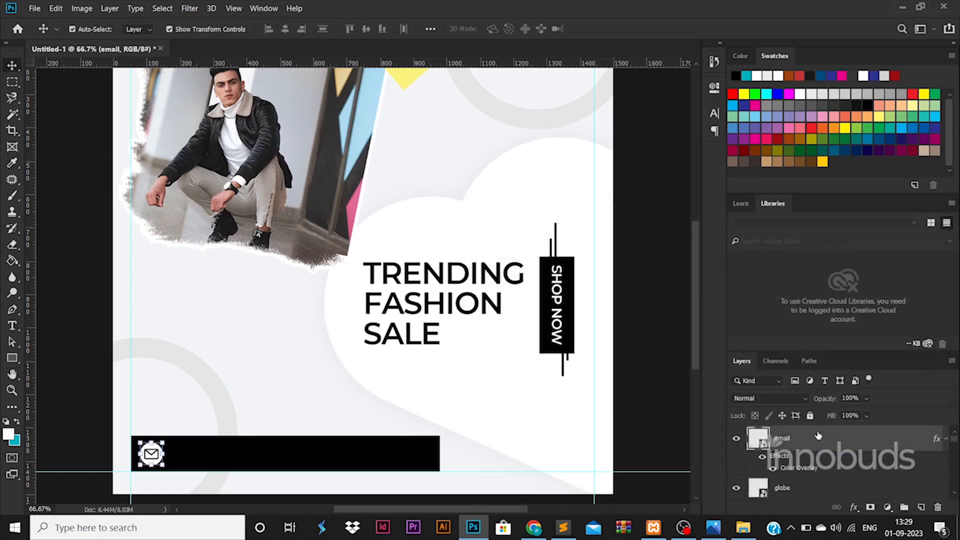
Copy the email icon's layer style to the globe icon and move the email icon right to the middle of the black bar.
right_click(815, 435)
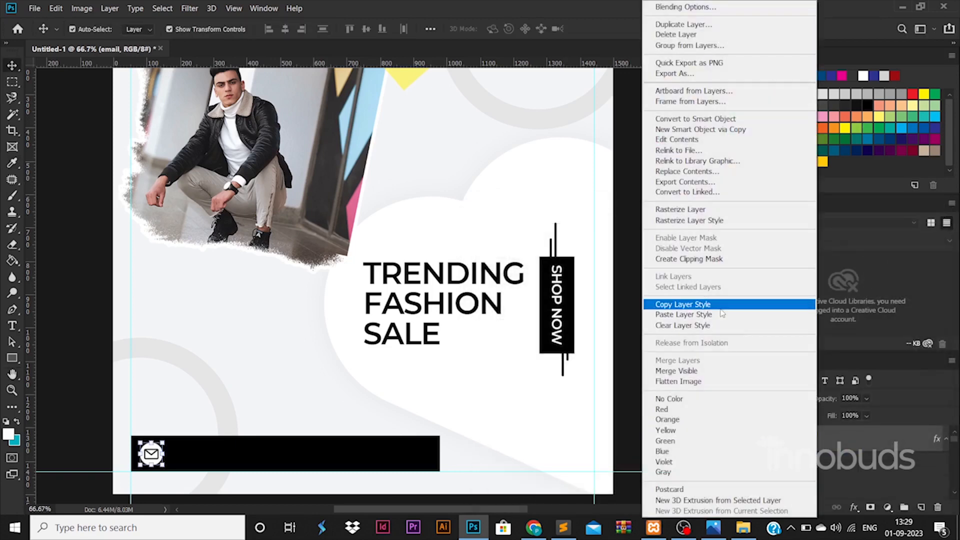
click(753, 302)
click(813, 438)
right_click(812, 438)
click(730, 316)
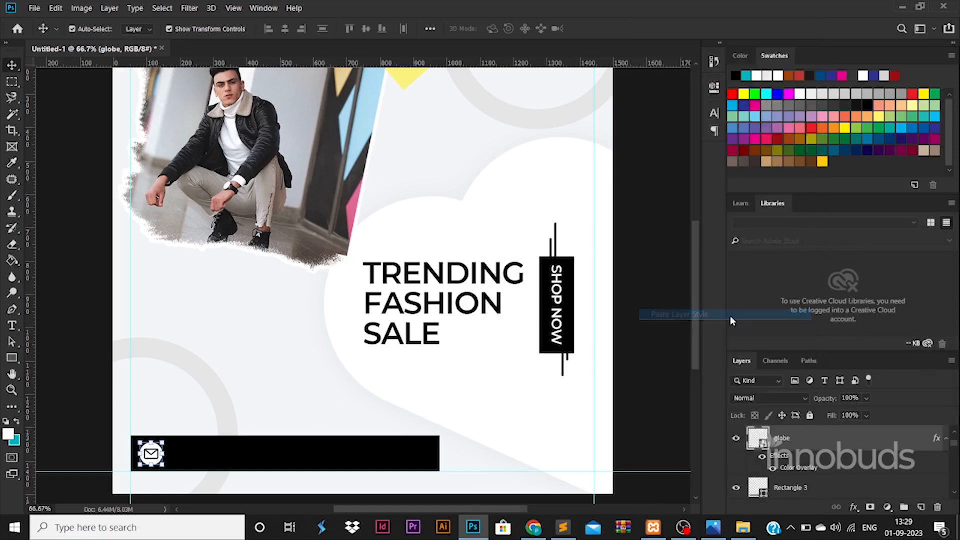
drag(159, 455, 281, 455)
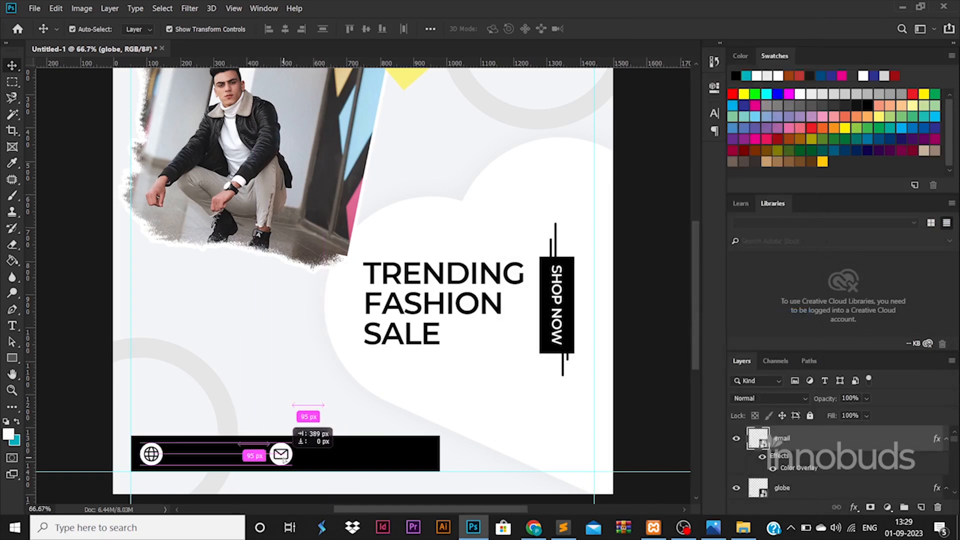
click(13, 326)
click(185, 455)
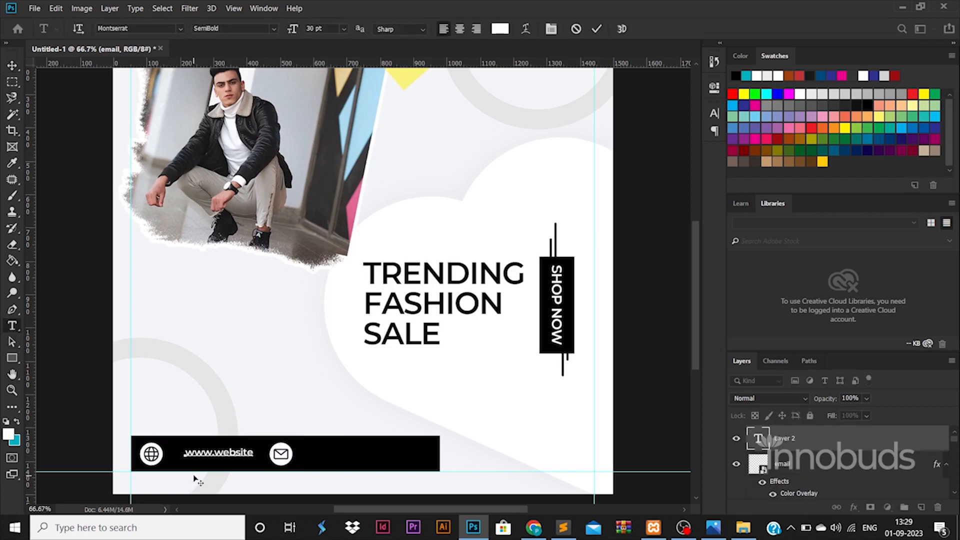
click(12, 65)
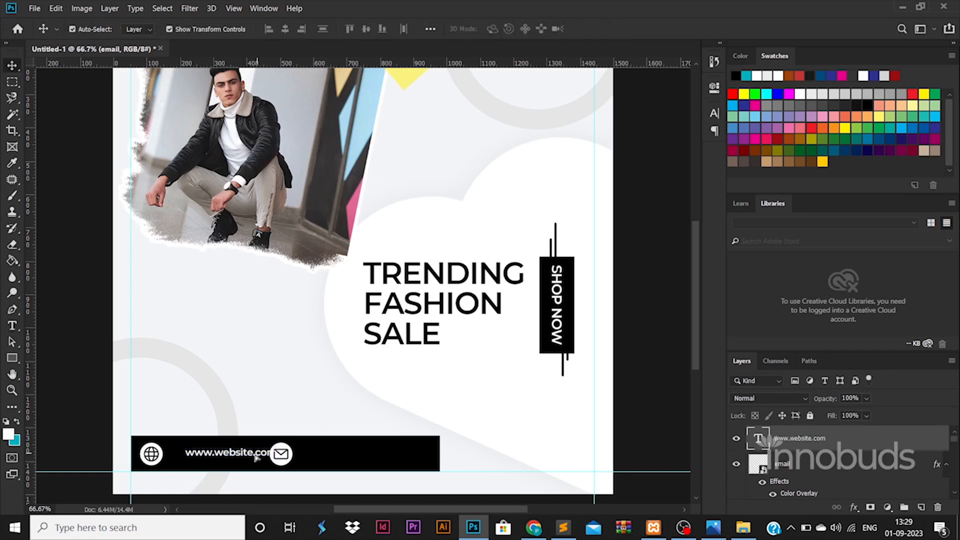
Duplicate the website text, replace the copy's wording with the contact e-mail address and position it close beside the email icon.
drag(258, 454, 379, 457)
double_click(378, 455)
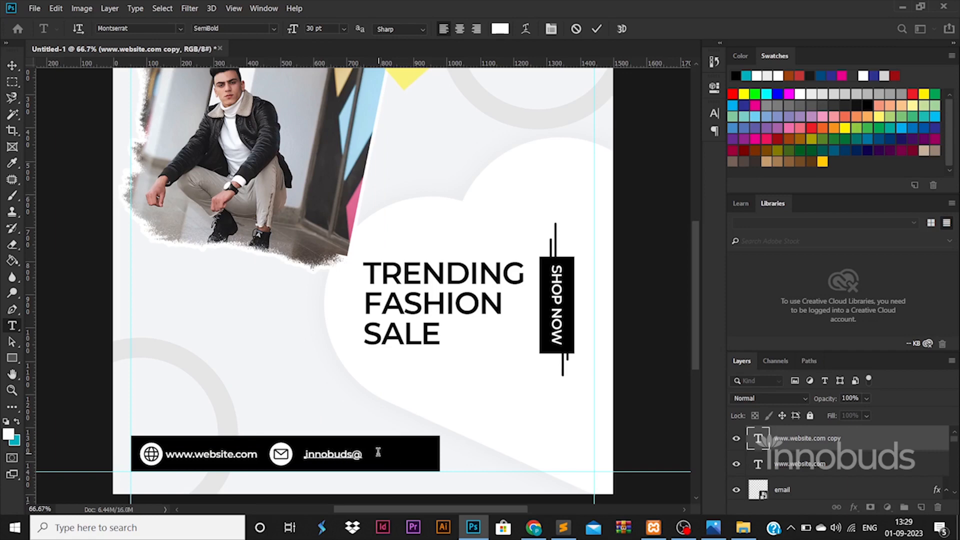
click(12, 66)
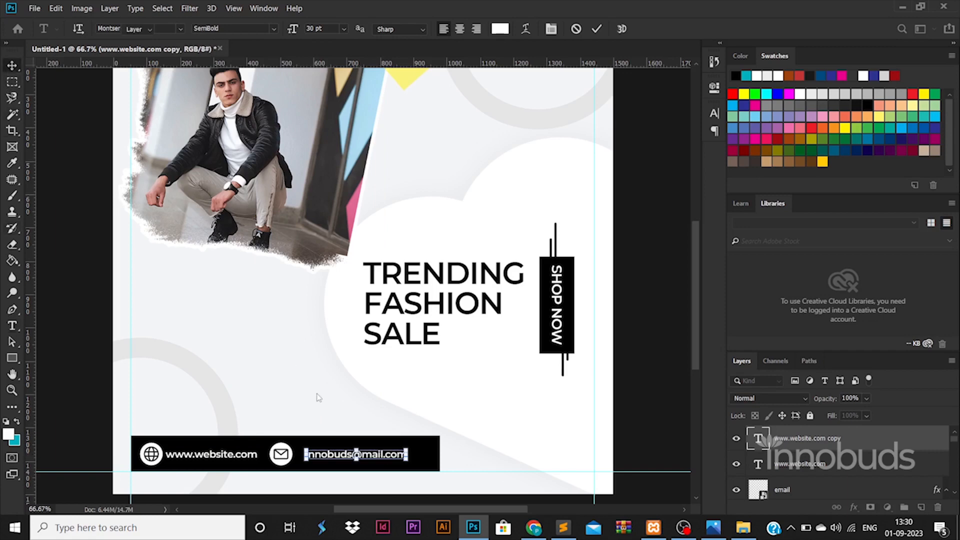
drag(388, 456, 386, 458)
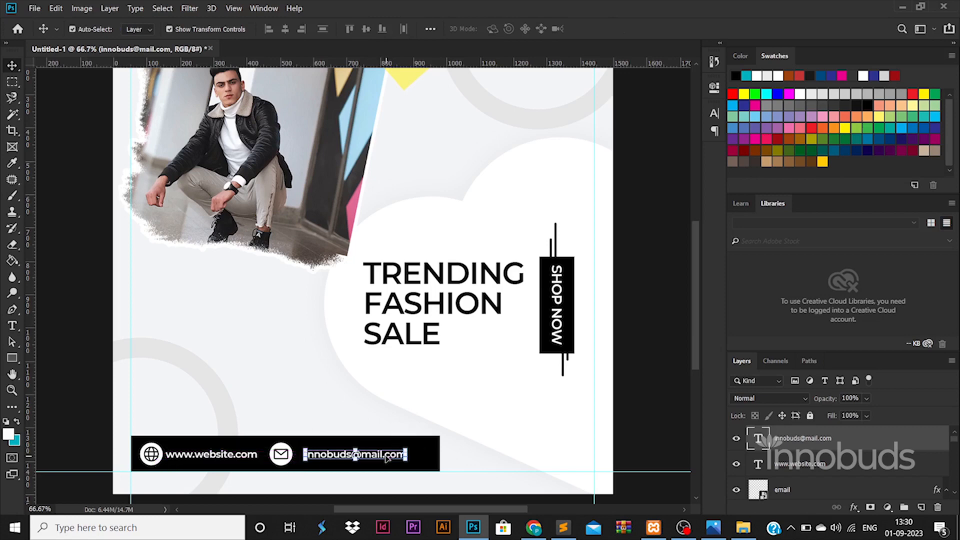
key(shift+Left)
key(shift+Left)
Align the vertical centers of both icons and both contact texts on the black bar.
scroll(805, 493, down, 1)
scroll(805, 493, down, 1)
shift+click(805, 494)
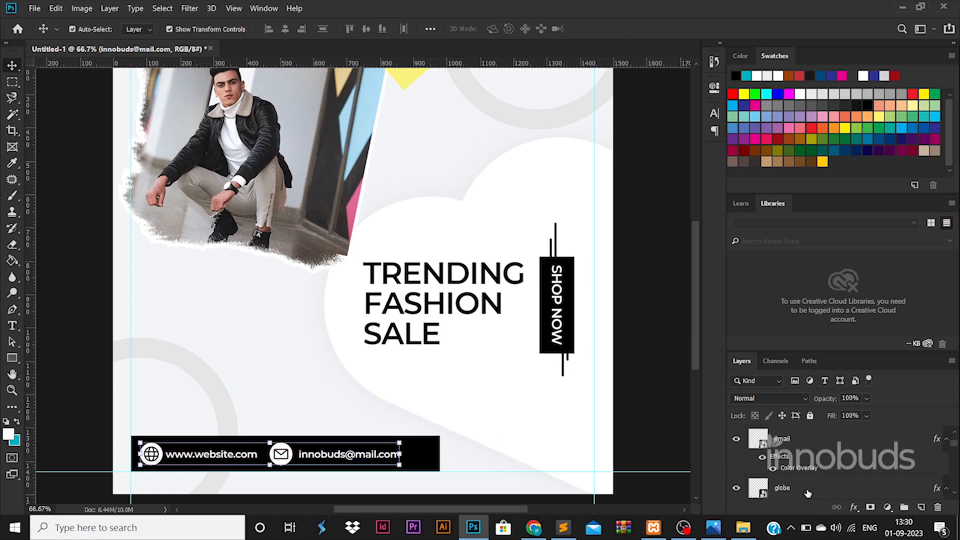
click(366, 28)
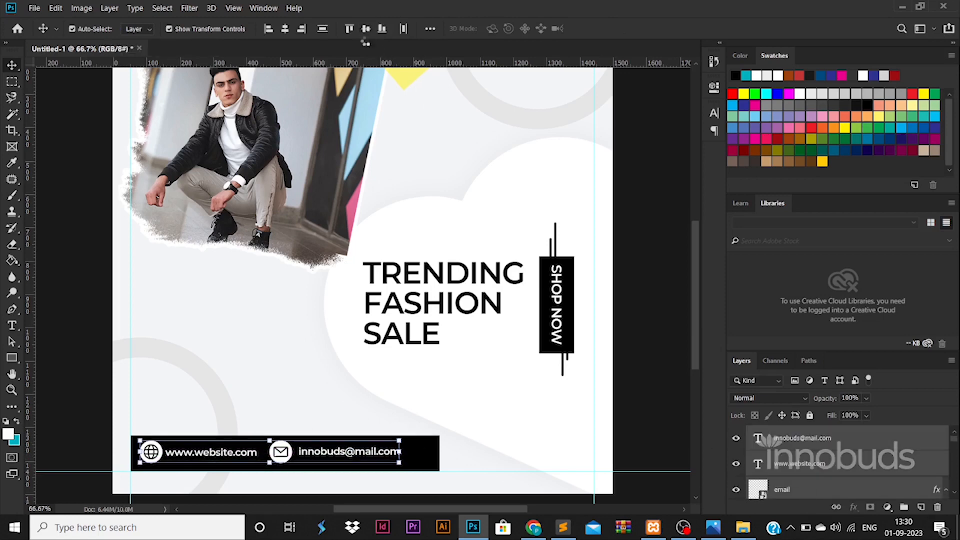
Narrow the black bar from its right side to about 91.37% width so it ends just past the e-mail text.
click(438, 450)
key(ctrl+t)
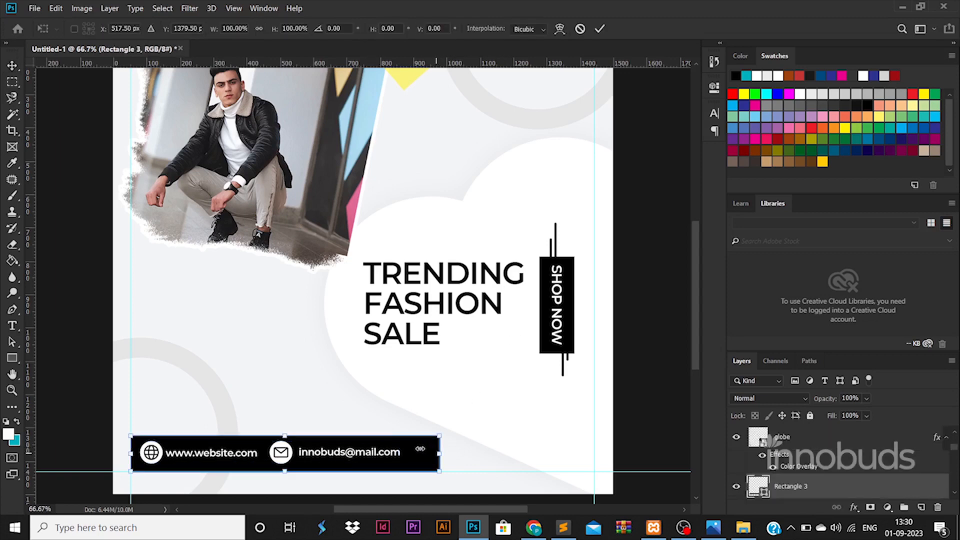
drag(439, 452, 410, 449)
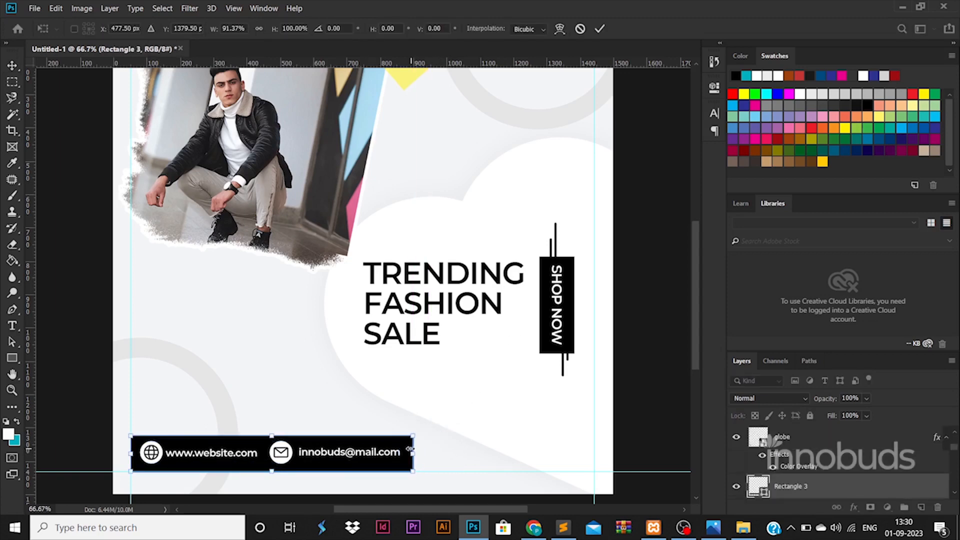
key(Return)
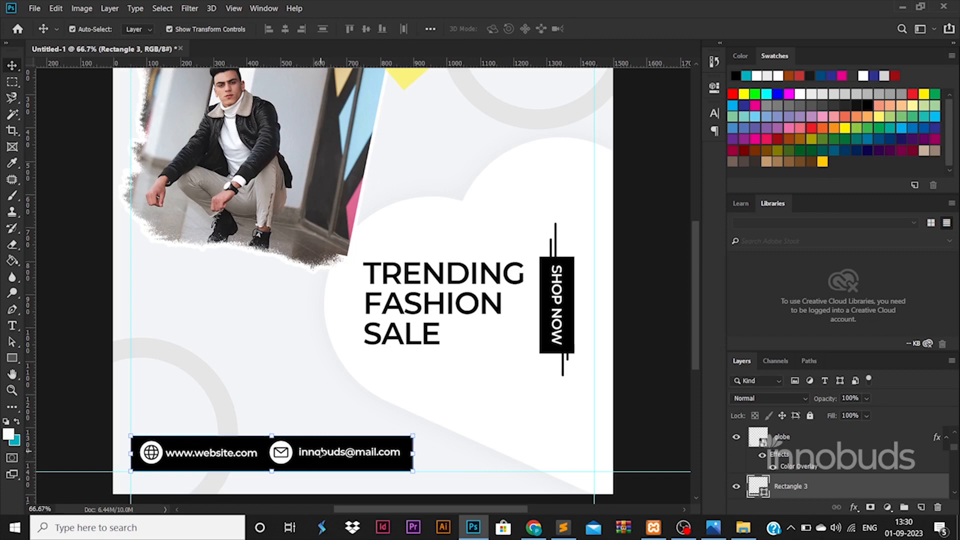
Add the text LOGO, scale it to about 338% and place it in the canvas's top-right corner within the guides.
key(ctrl+minus)
click(609, 422)
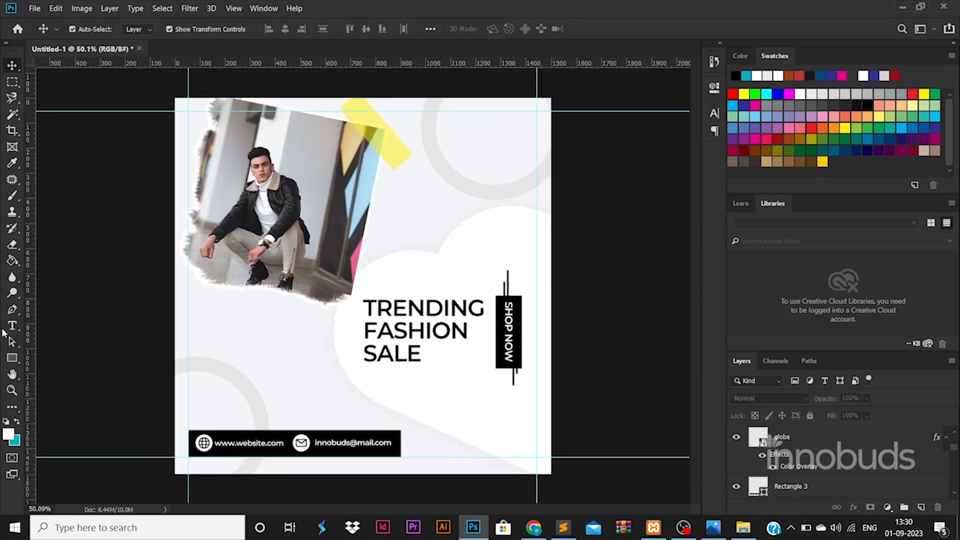
click(456, 155)
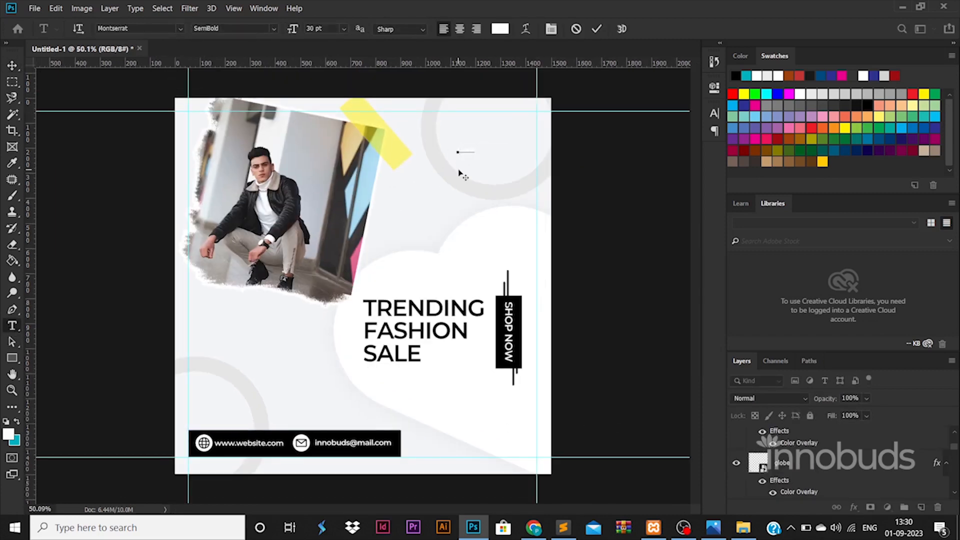
click(15, 65)
drag(480, 146, 520, 127)
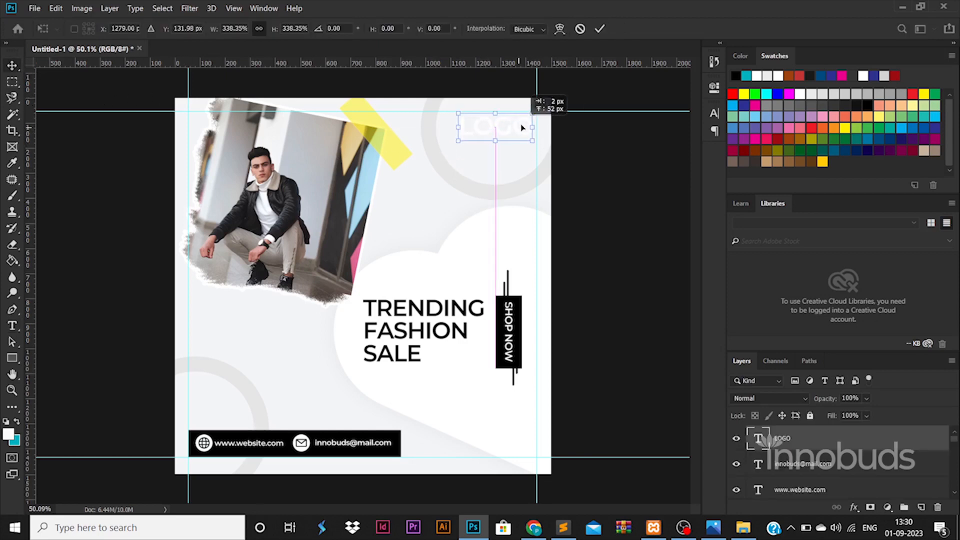
key(Return)
Change the LOGO text's colour to black.
double_click(758, 438)
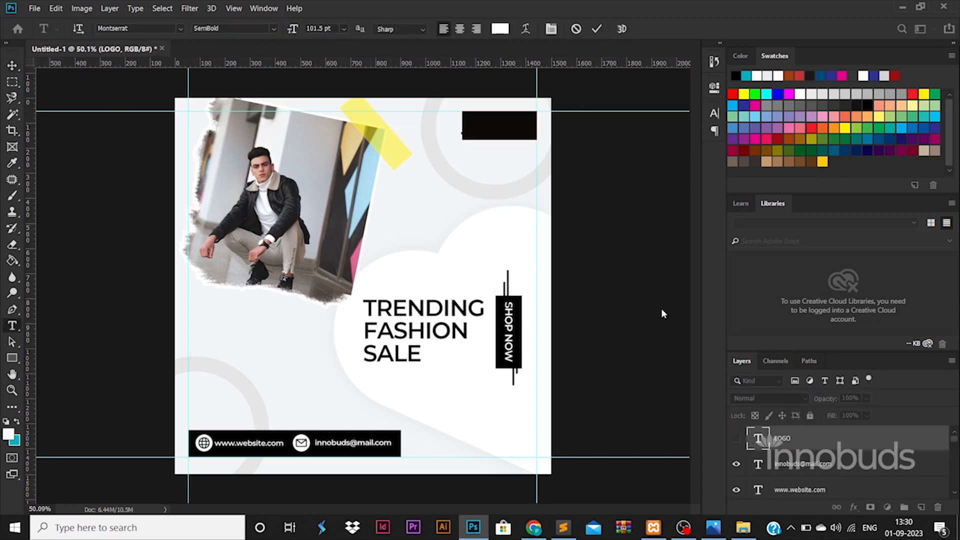
click(499, 31)
drag(637, 385, 583, 467)
click(884, 243)
click(739, 434)
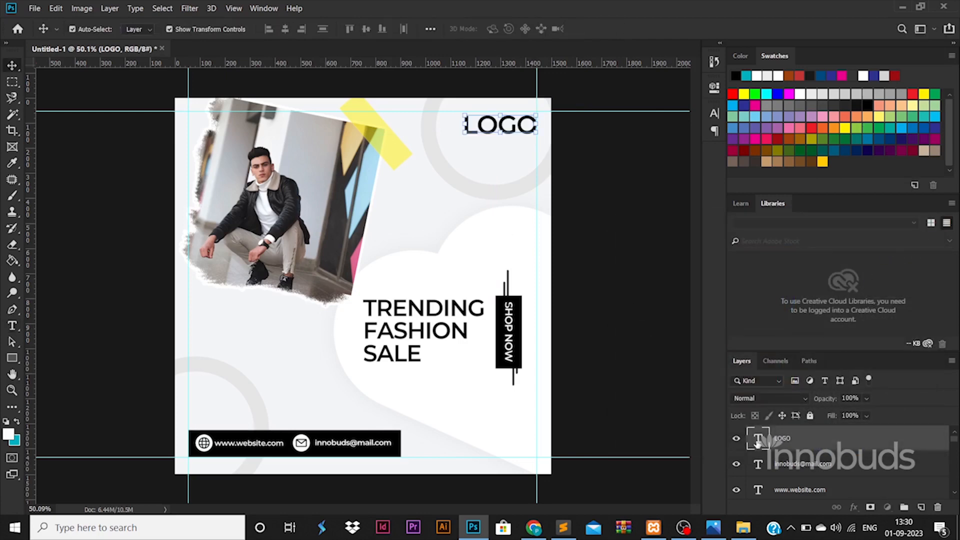
Set the LOGO text's font style to ExtraBold.
double_click(758, 440)
click(274, 29)
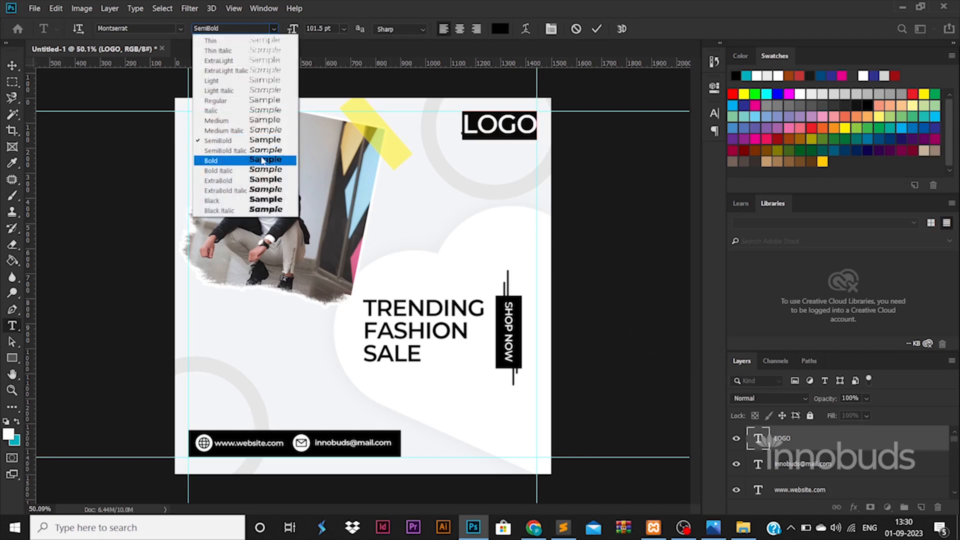
click(225, 160)
click(274, 29)
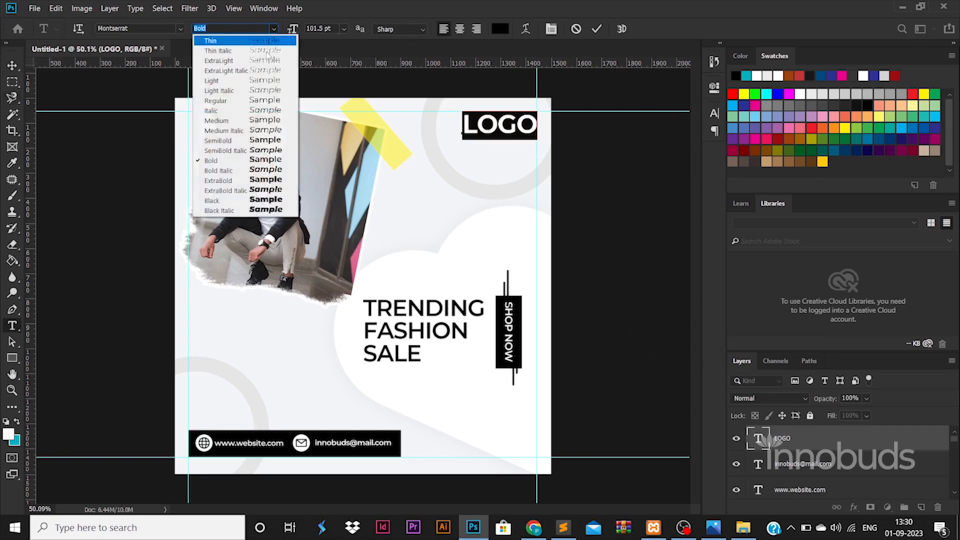
click(241, 179)
click(13, 66)
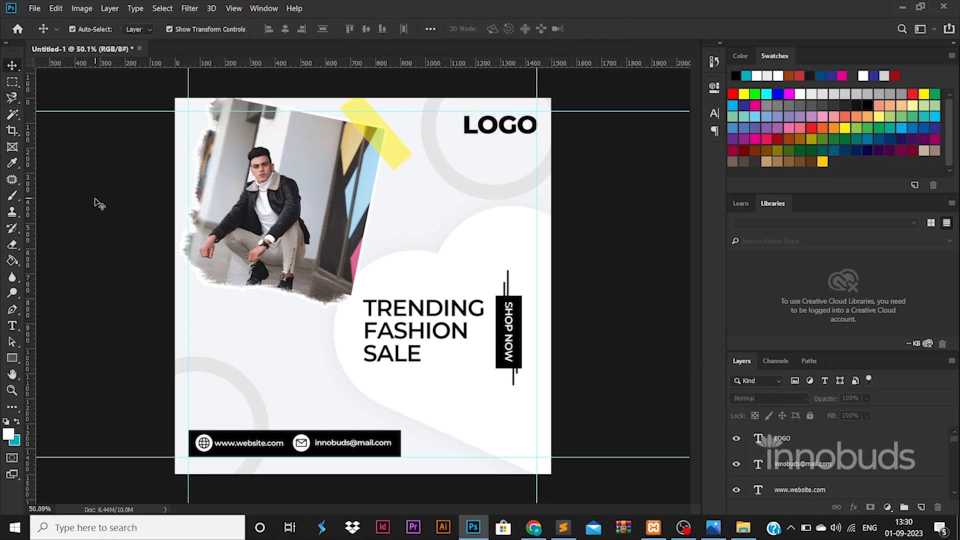
Draw a circle about 202 px wide below the photo, with no fill and a black dotted 2 px stroke.
click(20, 358)
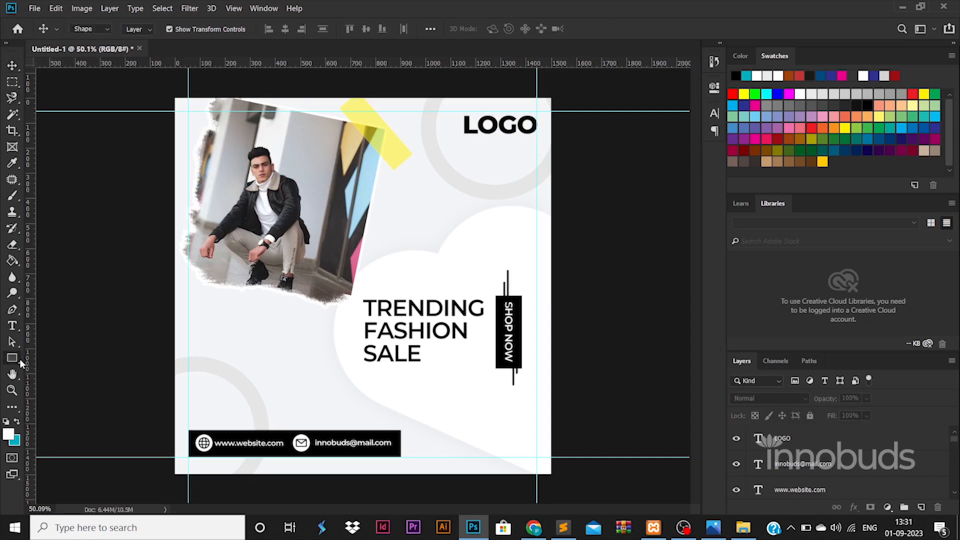
click(64, 383)
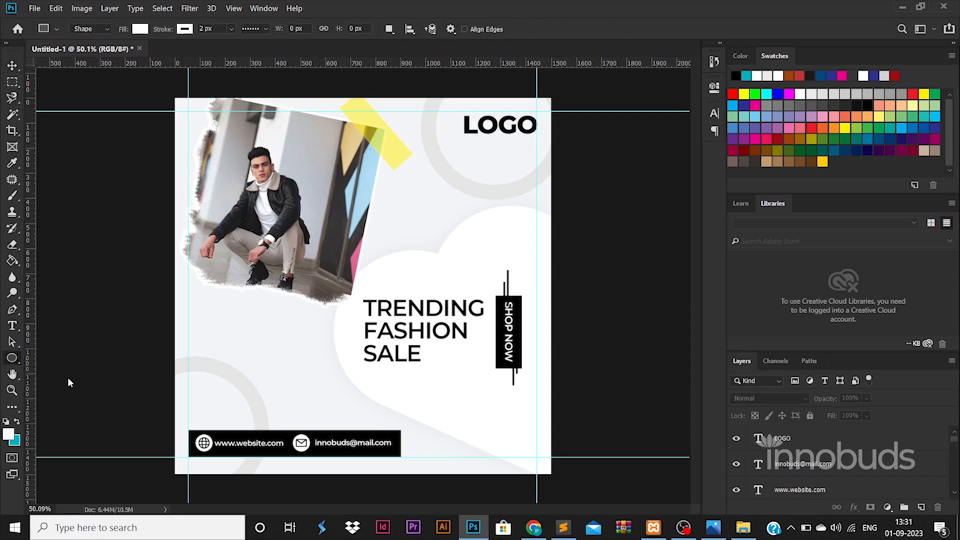
mouse_move(242, 347)
mouse_down()
mouse_move(261, 376)
mouse_move(293, 396)
mouse_up()
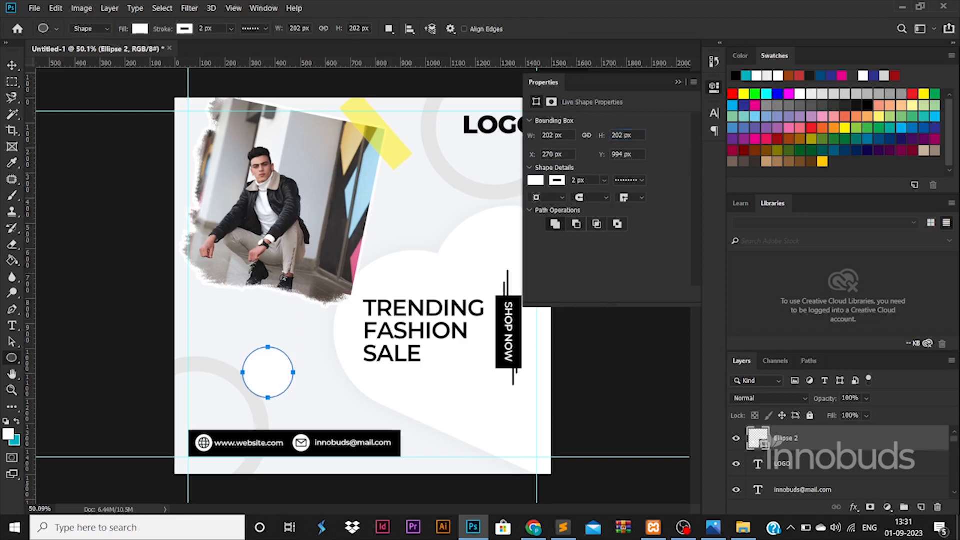
click(140, 29)
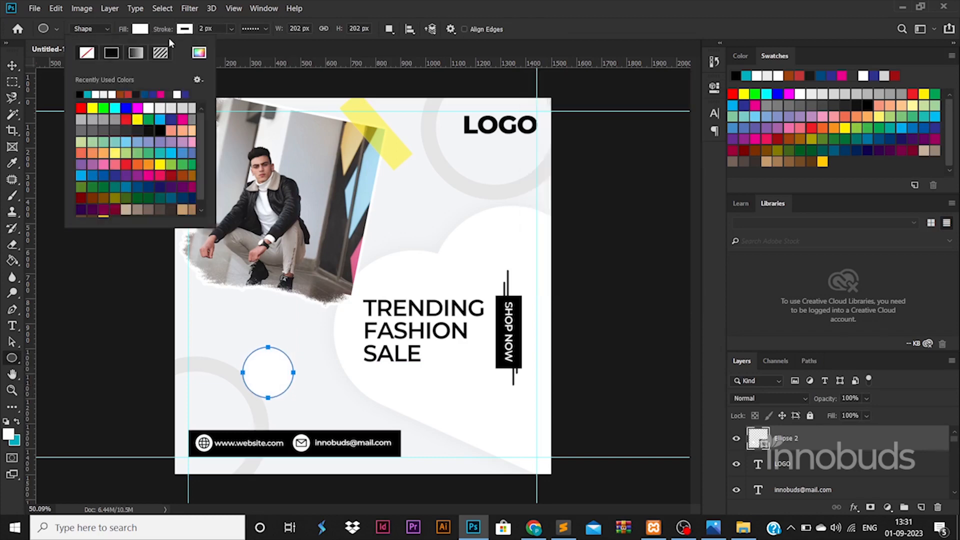
click(131, 54)
click(124, 94)
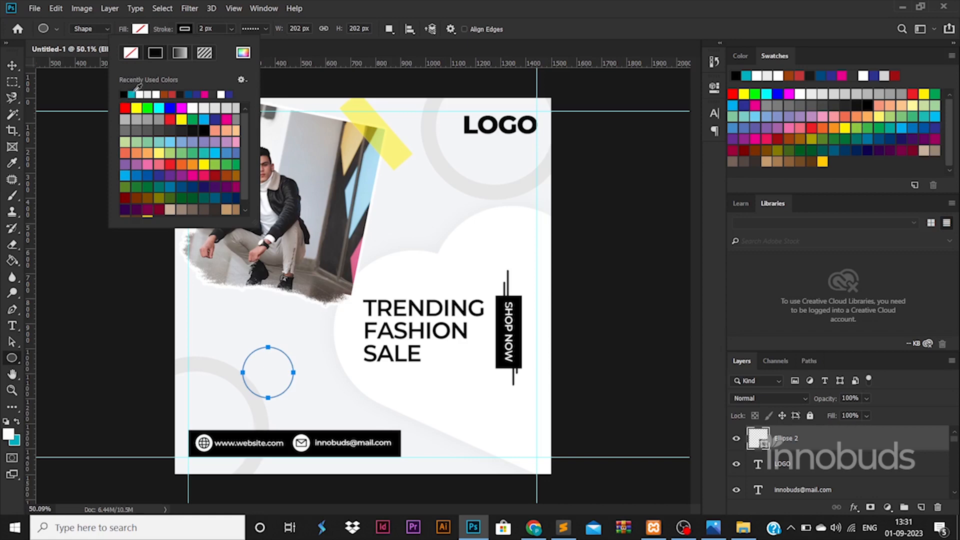
click(297, 210)
Shrink the dotted circle and place it on the lower edge of the white shape, right of the contact bar.
key(ctrl+plus)
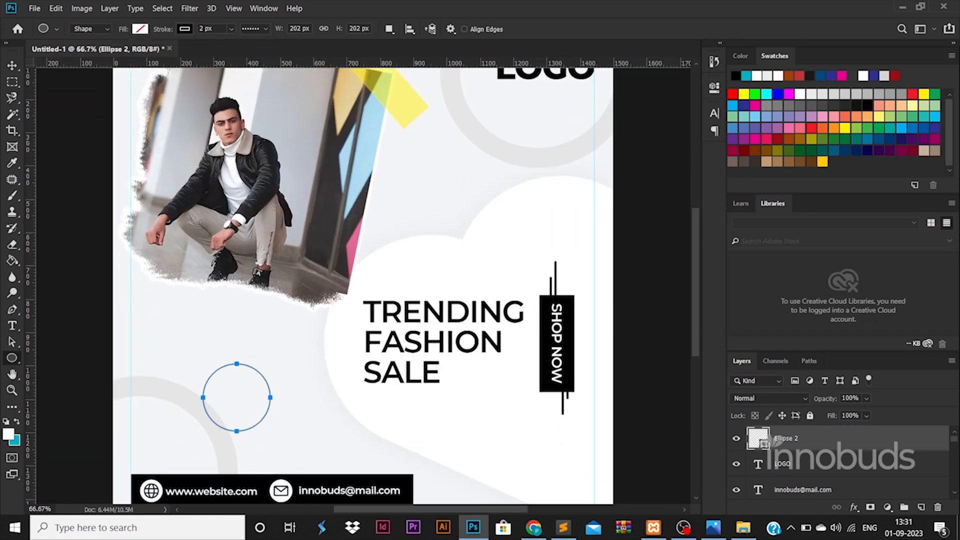
key(ctrl+t)
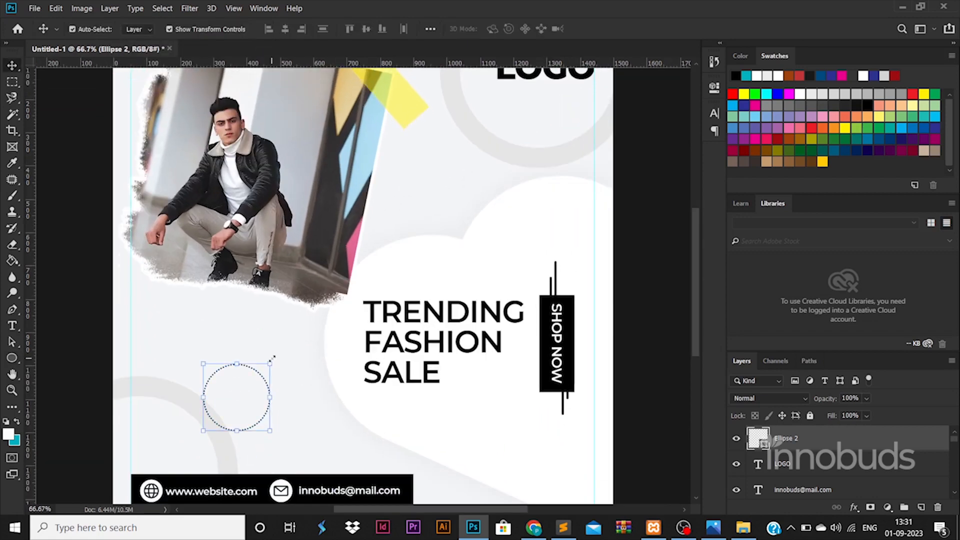
drag(269, 363, 508, 464)
key(Return)
key(ctrl+z)
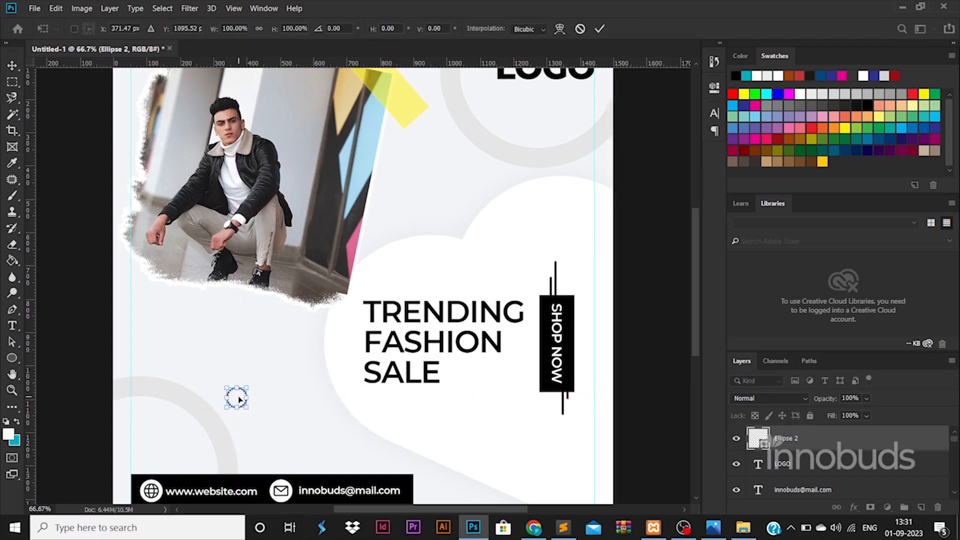
drag(239, 399, 435, 456)
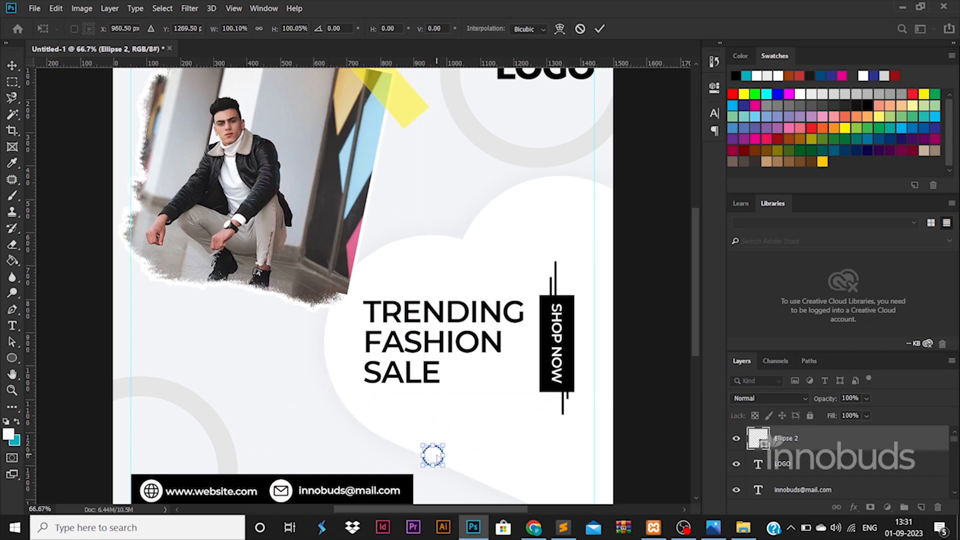
key(alt+space)
key(Escape)
key(Return)
Duplicate the small dotted circle and place the copy on the upper-left edge of the large white shape, below the top ring.
key(ctrl+j)
key(ctrl+t)
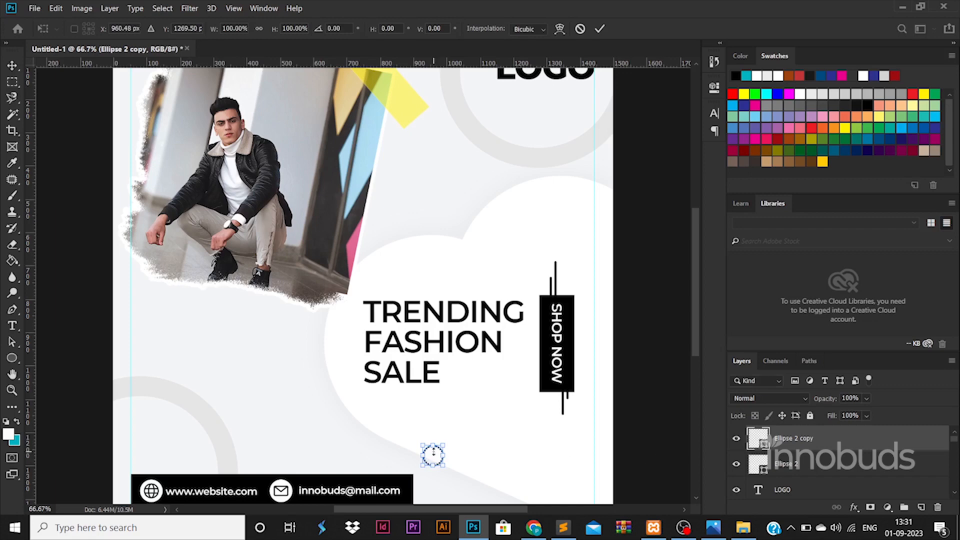
drag(436, 455, 501, 194)
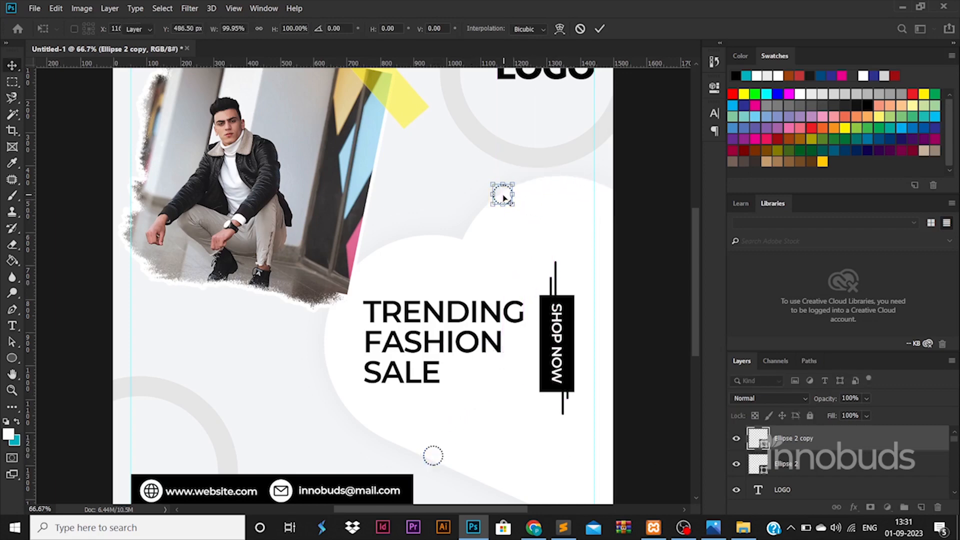
key(Return)
shift+click(827, 461)
click(809, 448)
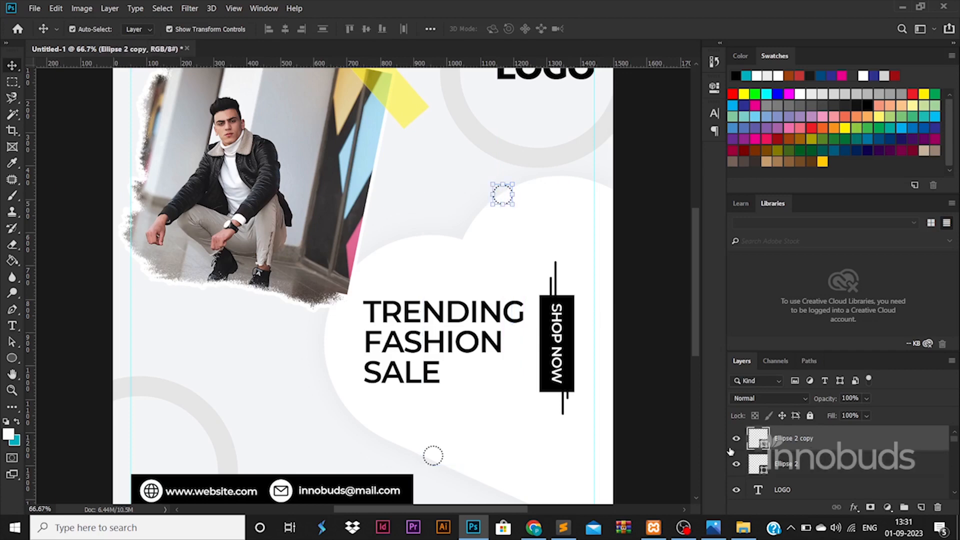
Place an enlarged copy of the dotted circle just above the SHOP NOW tag and set its opacity to 10%.
key(ctrl+plus)
key(ctrl+alt+t)
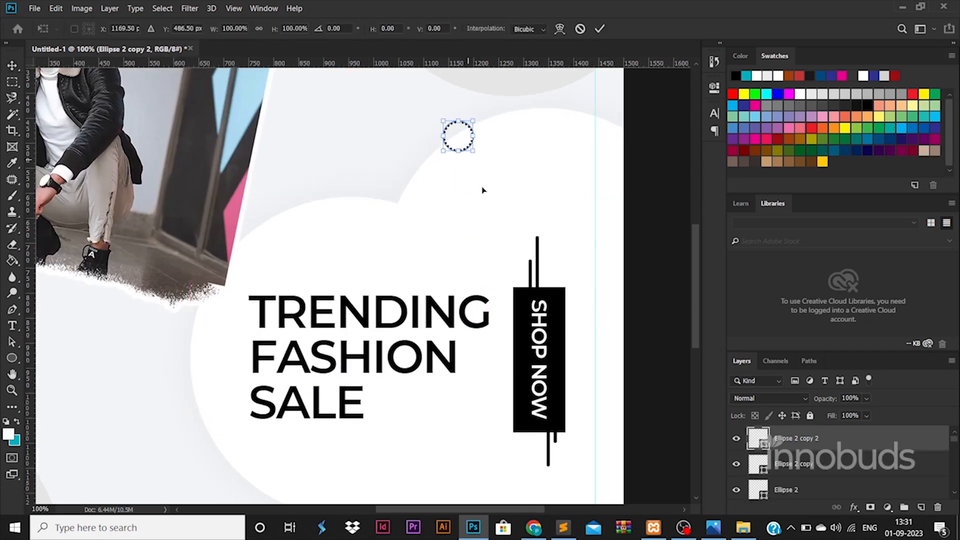
drag(458, 136, 521, 178)
key(Return)
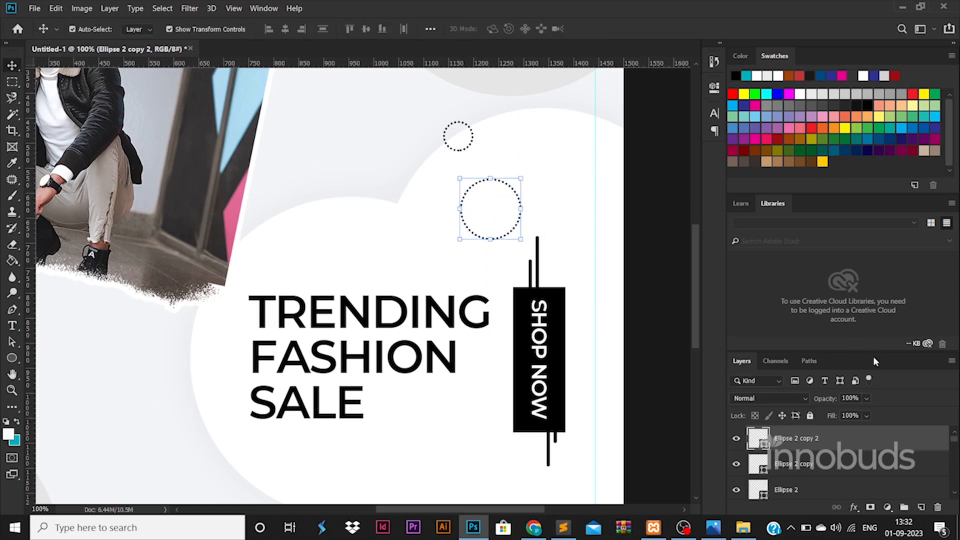
key(5)
key(3)
Duplicate the faint large dotted circle and place the copy at the lower-right end of the word SALE.
key(ctrl+alt+t)
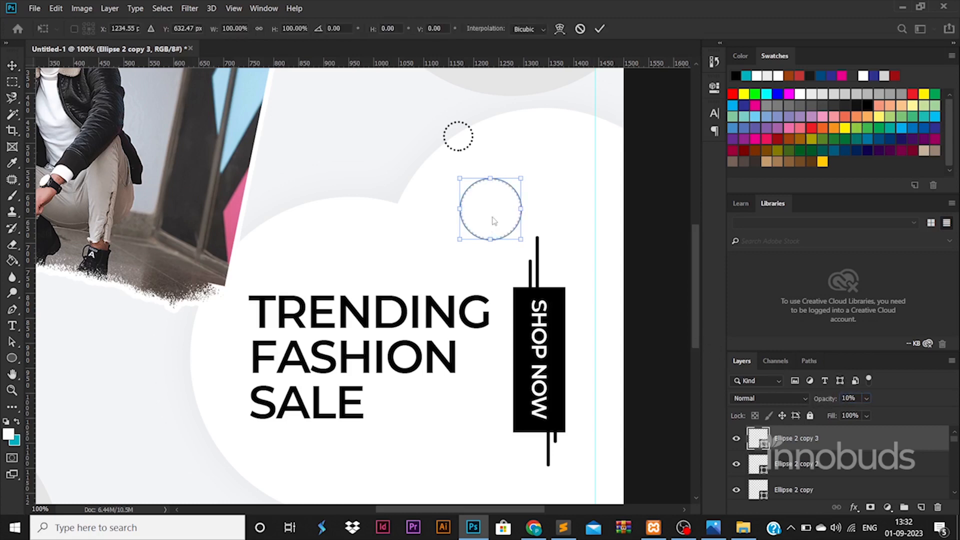
drag(491, 221, 388, 434)
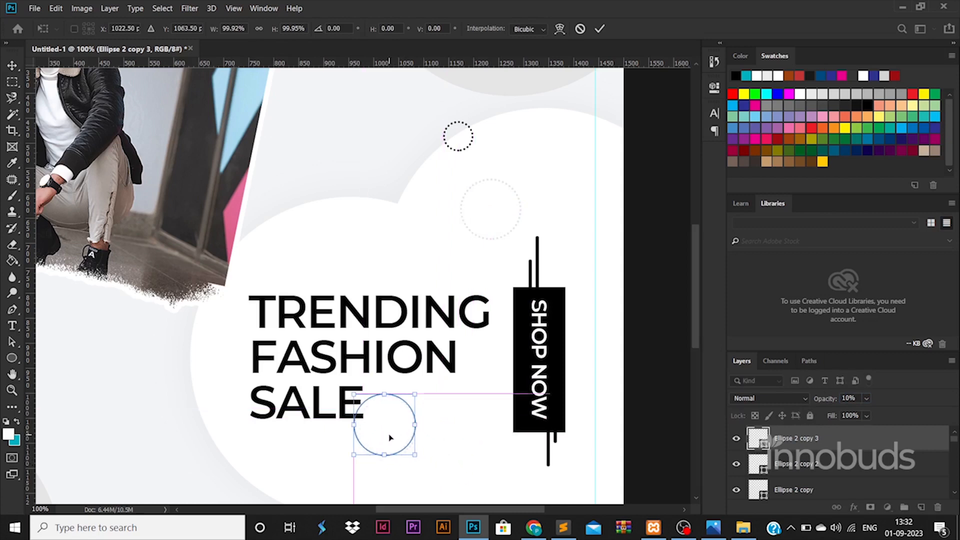
key(Return)
scroll(411, 437, down, 2)
click(578, 440)
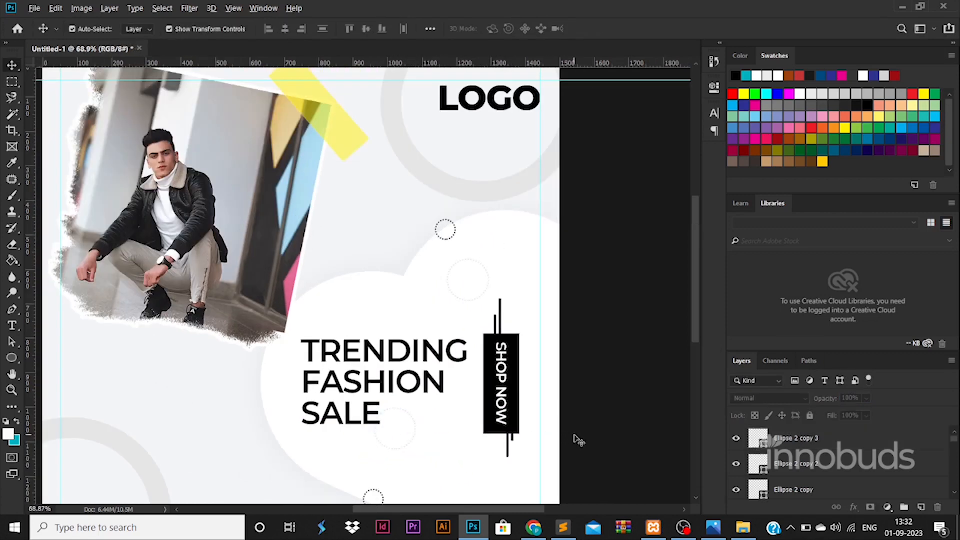
Raise the opacity of both large faint dotted circles together.
scroll(580, 442, down, 1)
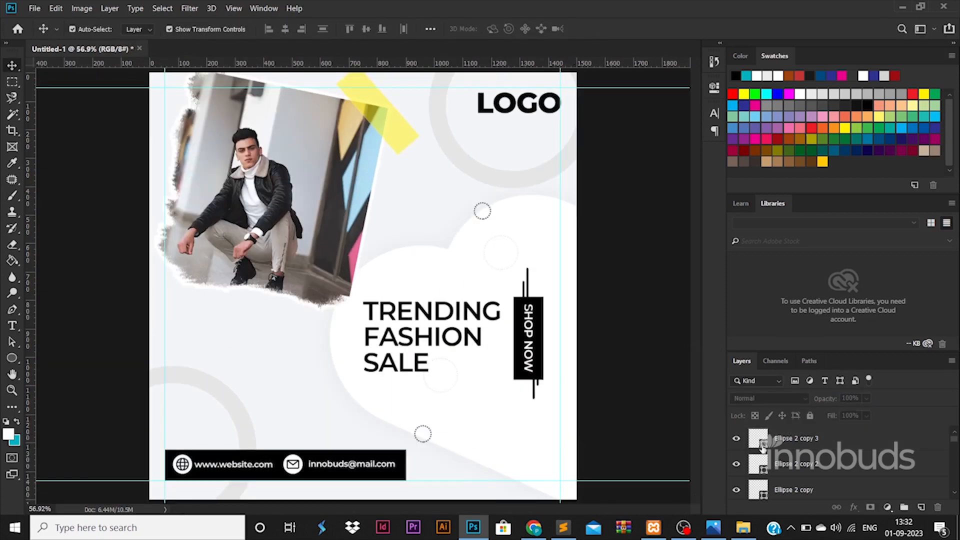
click(780, 459)
shift+click(792, 443)
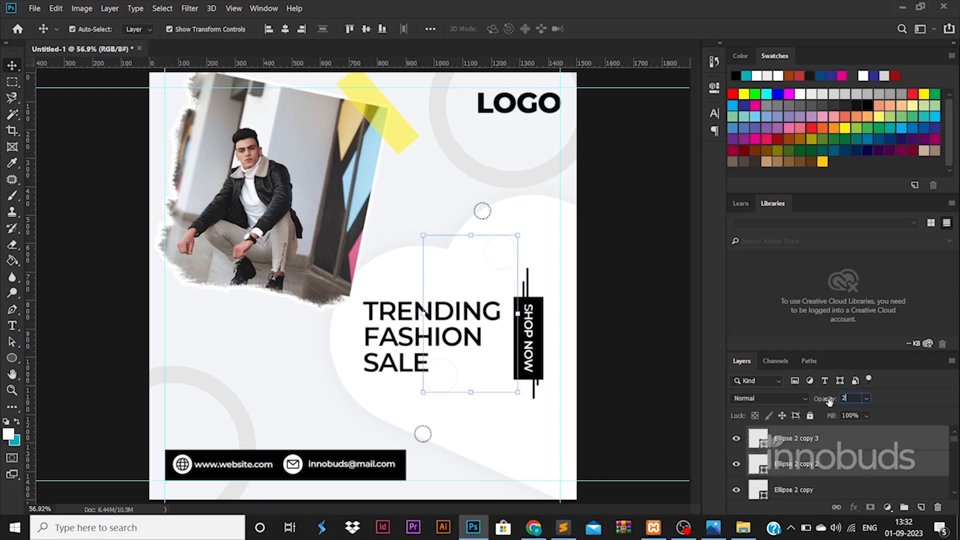
click(669, 382)
Draw a slightly rotated six-sided polygon about 173 × 163 px below the photo, near the canvas's left edge.
click(12, 358)
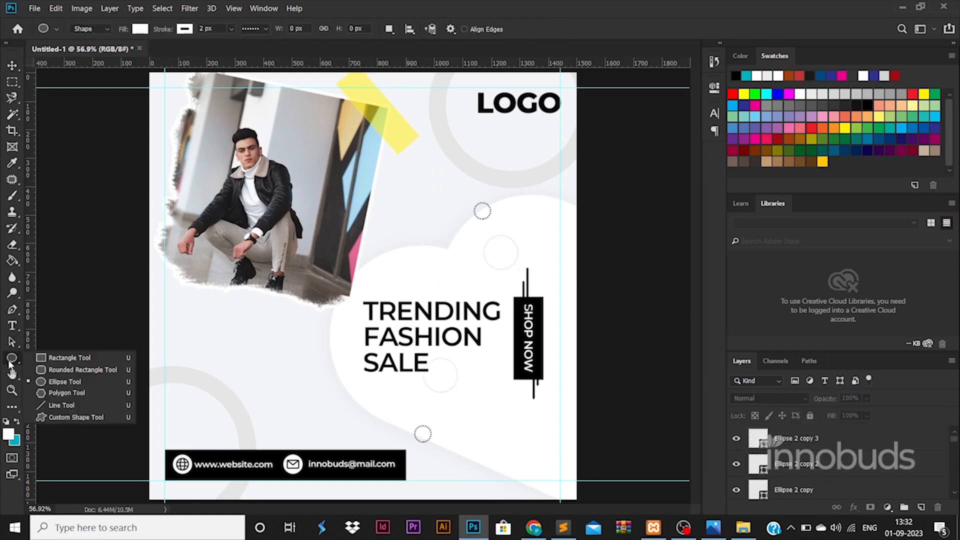
click(59, 393)
drag(169, 319, 219, 365)
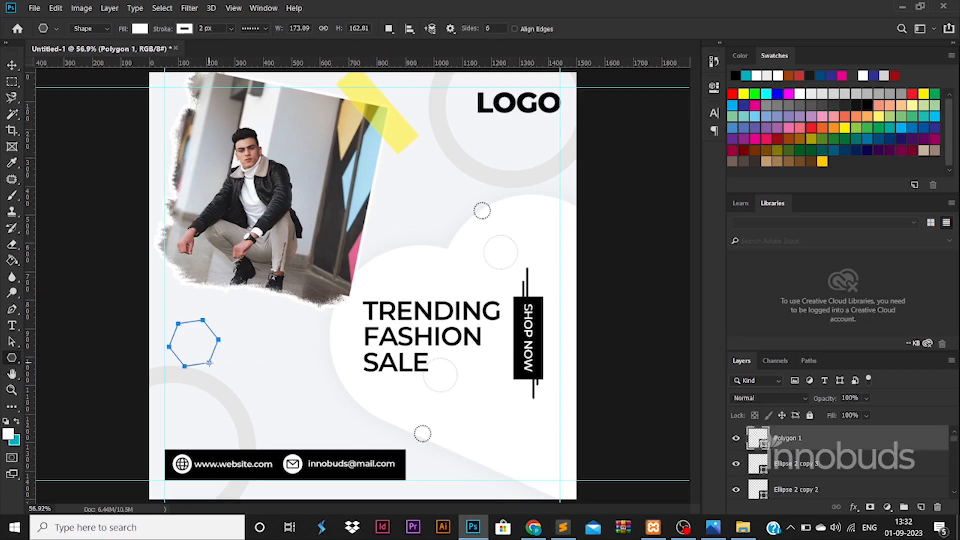
Style the hexagon with no fill, a black 4 px stroke and 30% opacity.
click(140, 29)
click(85, 52)
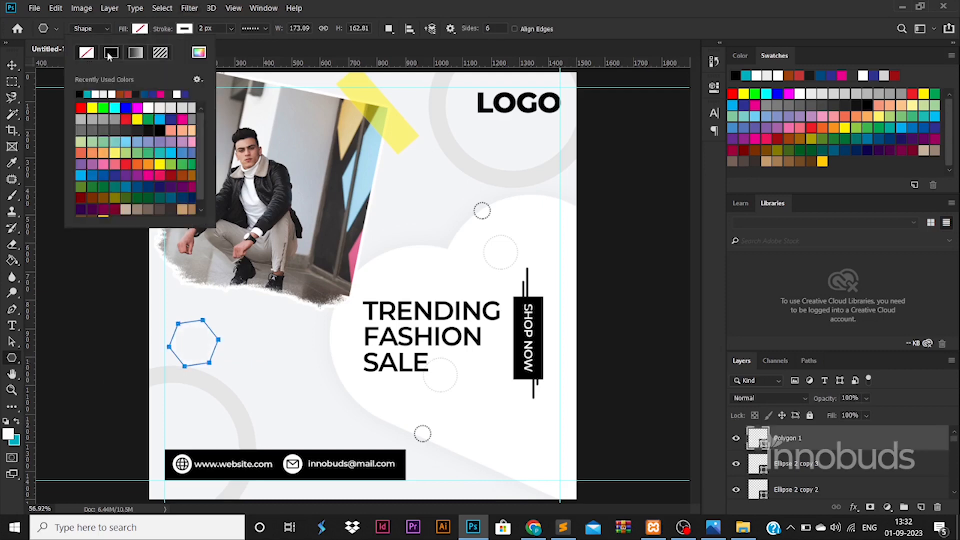
click(182, 31)
double_click(125, 93)
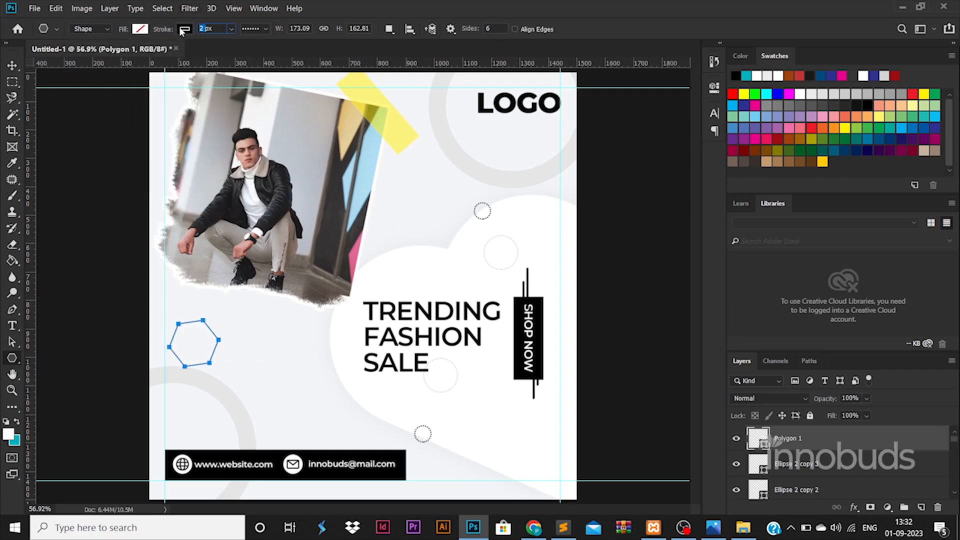
text(4px)
key(Return)
text(3)
Move the hexagon to the lower-right edge of the canvas so it is partly cut off.
click(6, 63)
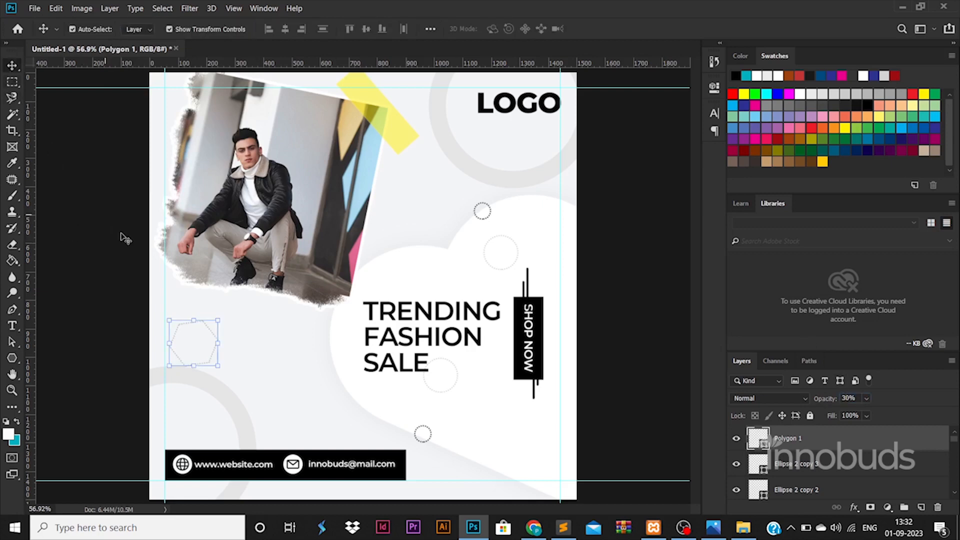
key(ctrl+t)
drag(196, 336, 567, 449)
key(Return)
Duplicate the hexagon and place the copy below the photo, above the lower-left grey ring.
key(ctrl+j)
key(ctrl+t)
key(Return)
click(625, 406)
Duplicate the headline just below the original and change the copy's text to "FASHION SOCIAL MEDIA DESIGN".
scroll(533, 380, down, 2)
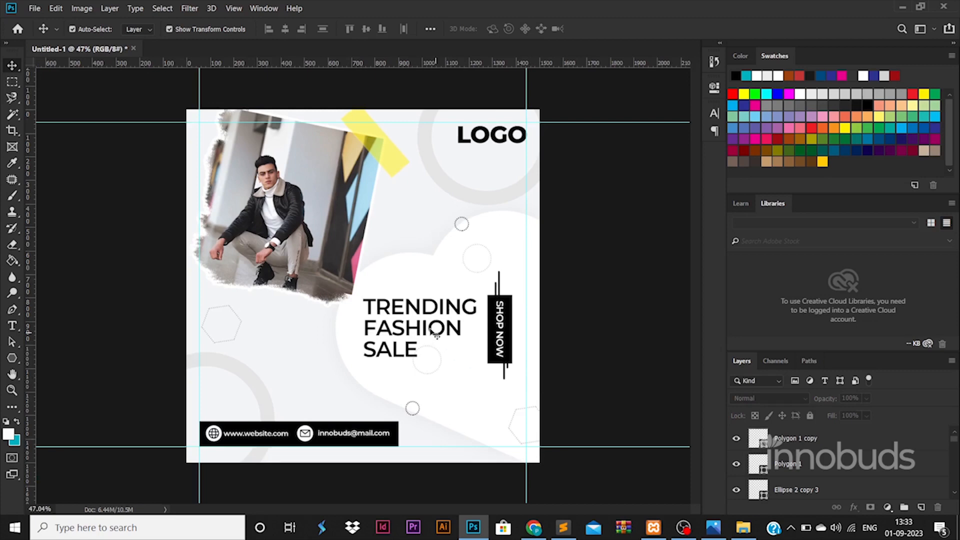
drag(435, 334, 439, 394)
double_click(438, 392)
text(FAS)
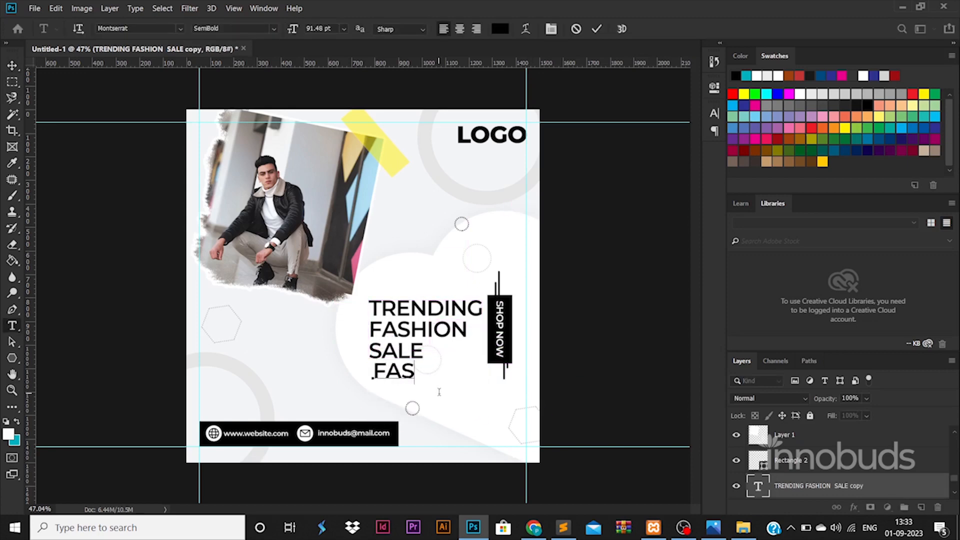
text(HION SOCIA)
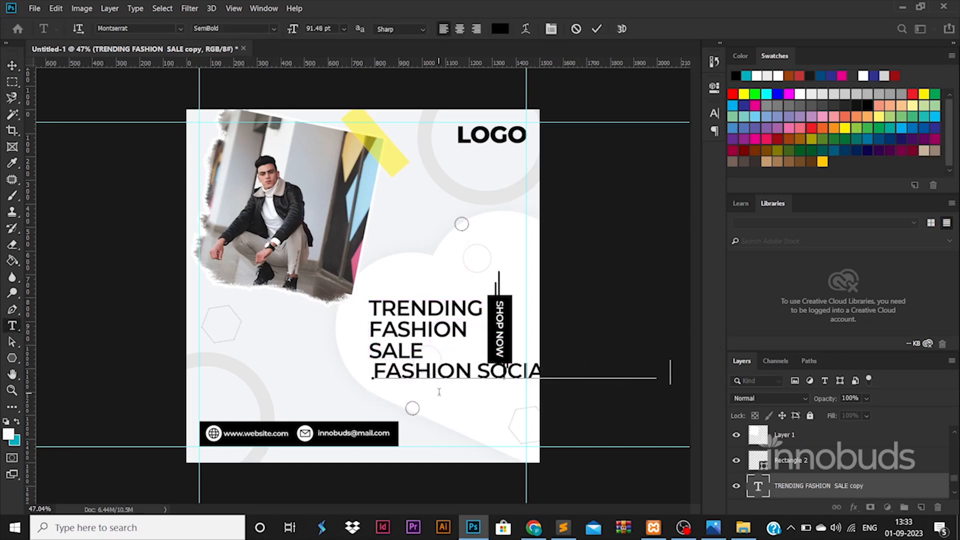
text(L MEDIA DESIGN)
Set the new tagline's font size to 30 pt.
key(ctrl+a)
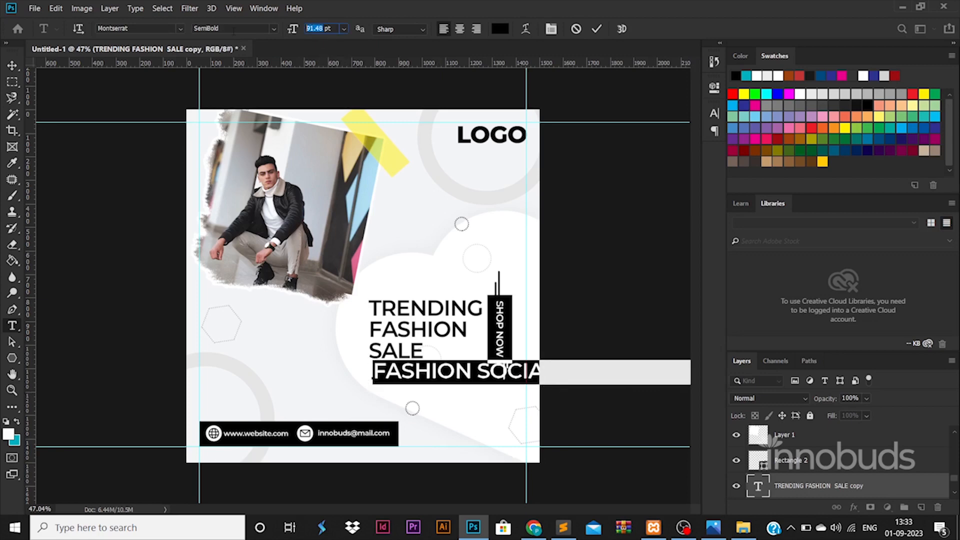
text(60)
key(Return)
text(3)
key(Return)
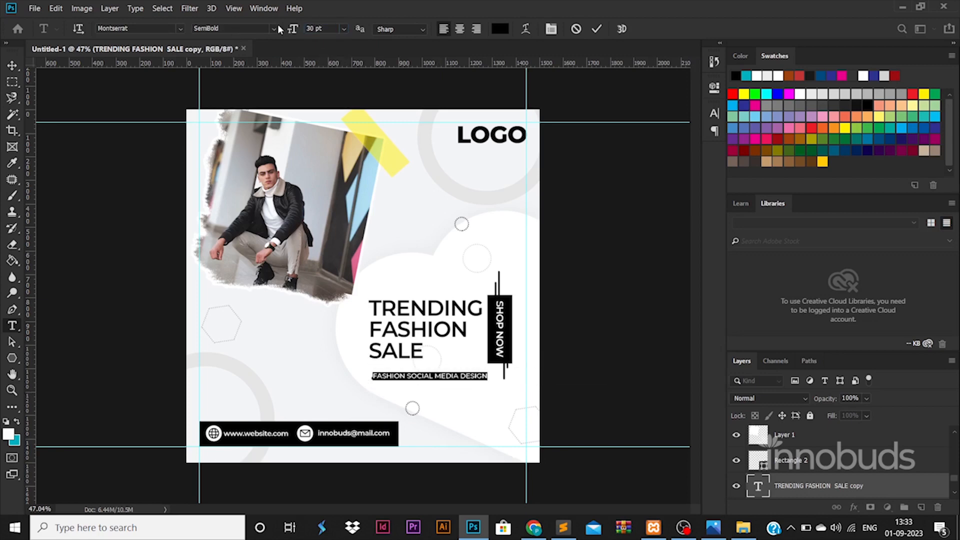
Scale the tagline down to about 28.6 pt and place it directly beneath the word SALE.
click(9, 63)
mouse_move(487, 371)
mouse_down()
mouse_move(495, 368)
mouse_move(480, 378)
mouse_up()
drag(470, 376, 468, 369)
key(Return)
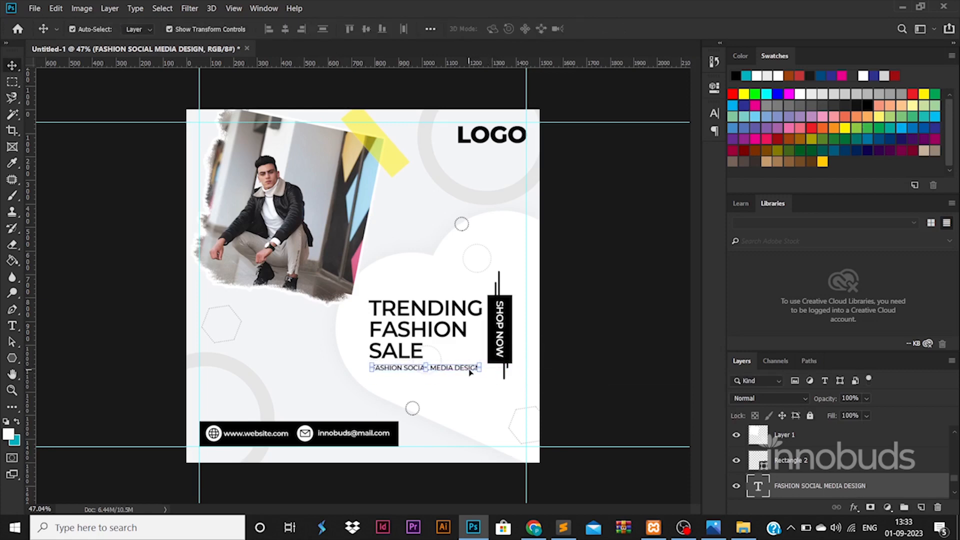
Change the tagline's font style to Regular.
double_click(761, 485)
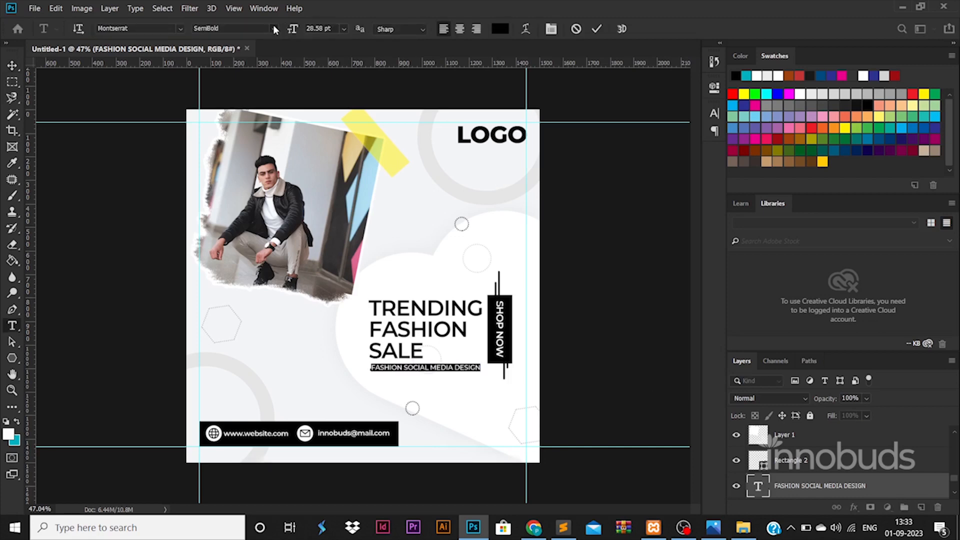
click(274, 29)
click(264, 111)
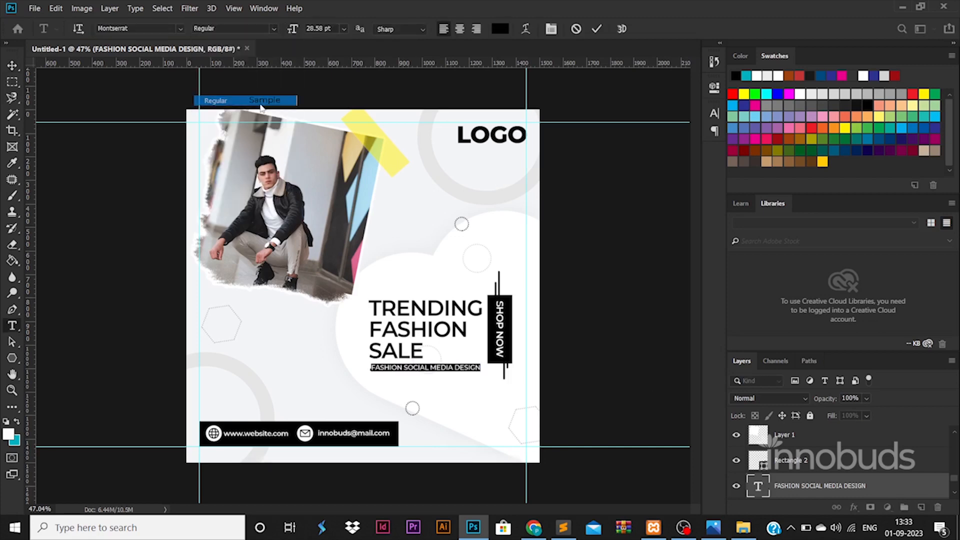
click(110, 213)
Set the drop shadow opacity of the white rounded shape behind the headline to 19%.
click(482, 388)
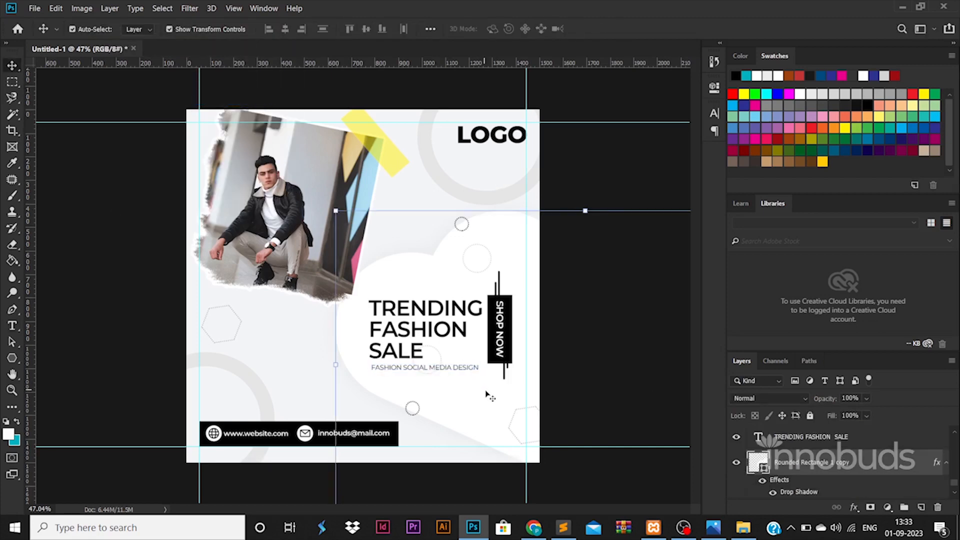
double_click(805, 491)
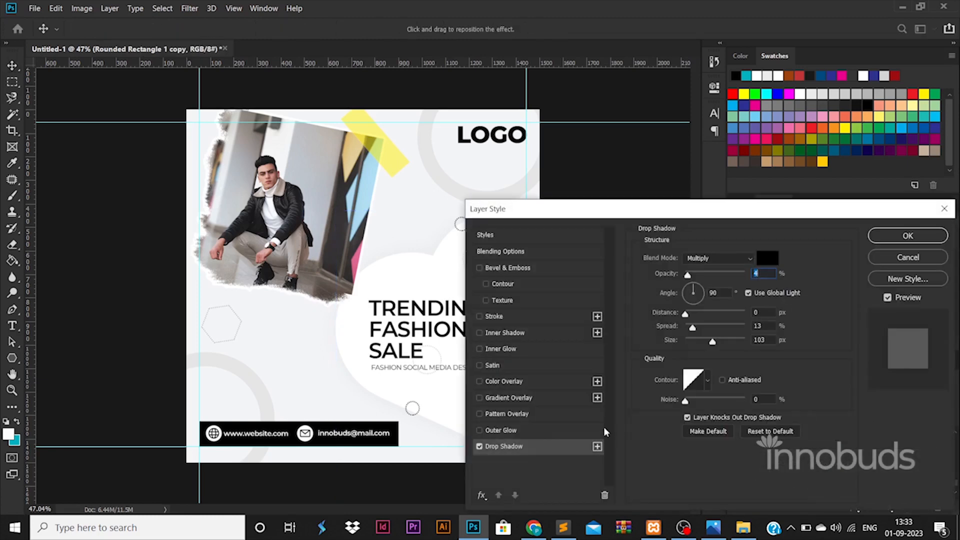
mouse_move(690, 279)
mouse_down()
mouse_move(714, 278)
mouse_move(697, 282)
mouse_up()
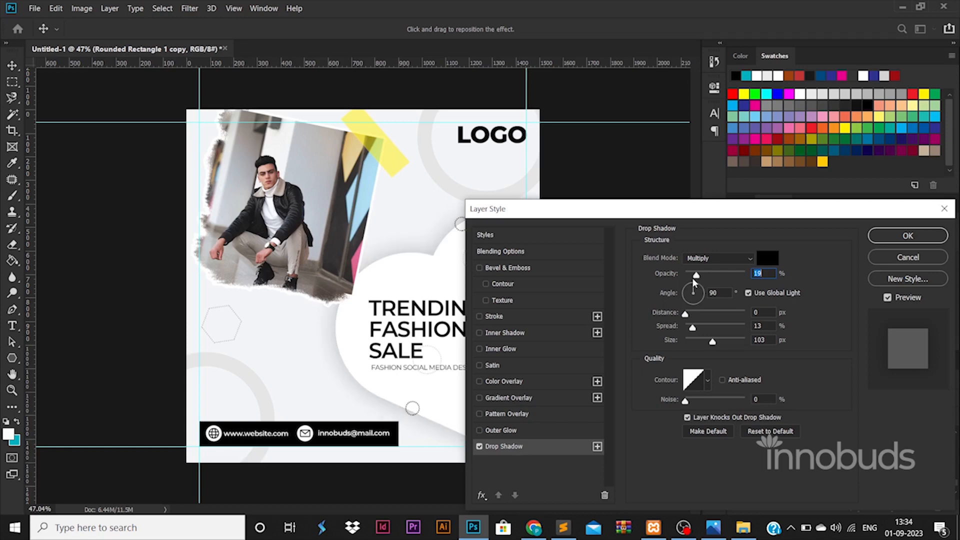
click(889, 236)
click(641, 327)
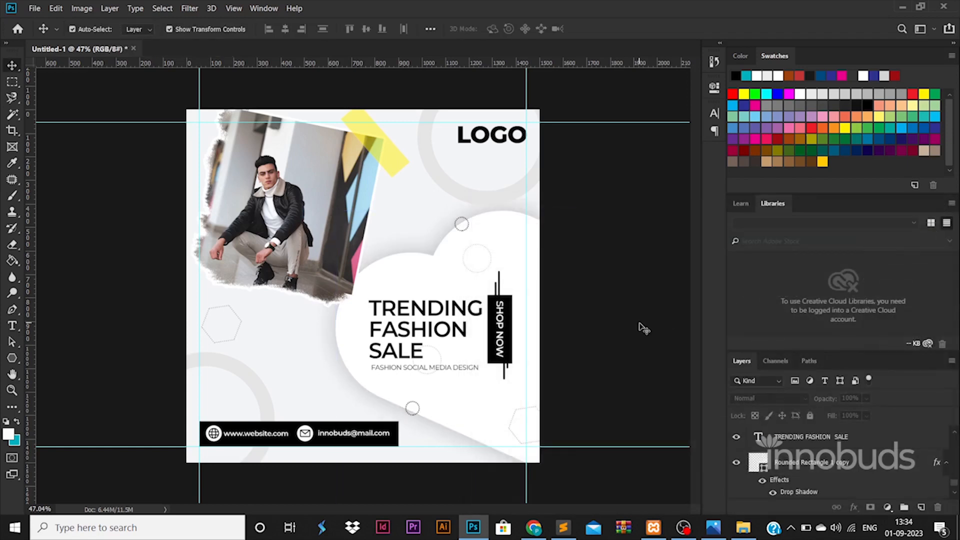
Duplicate the yellow tape strip and place the copy over the photo's lower-left corner.
click(364, 183)
drag(364, 183, 227, 302)
click(134, 229)
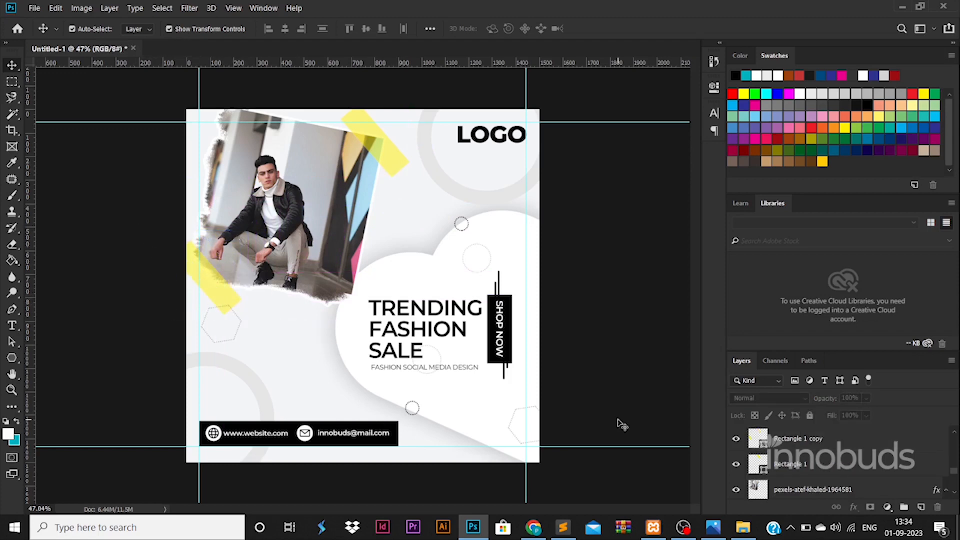
Start a Save for Web export of the post as PNG-24 and choose the 103-74 folder as its destination.
key(ctrl+alt+shift+s)
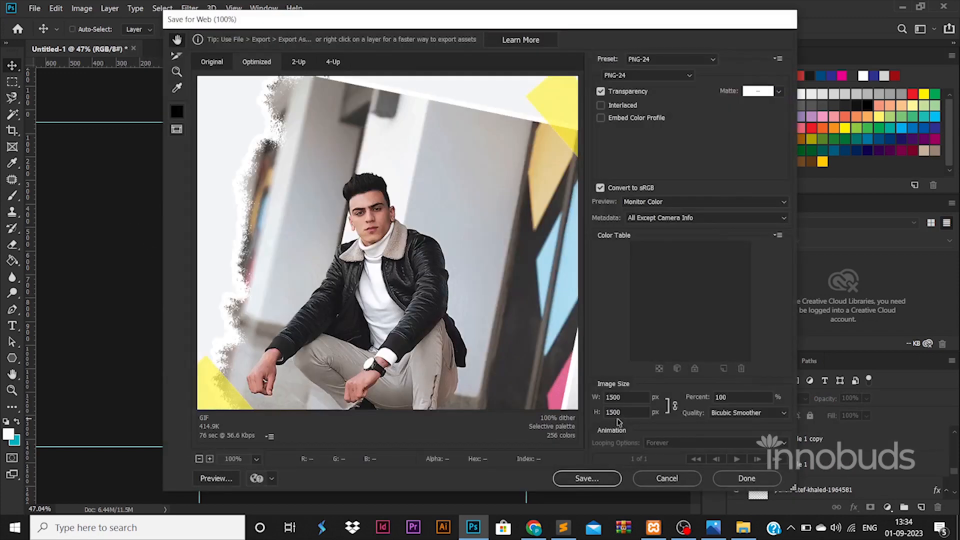
click(585, 478)
click(205, 30)
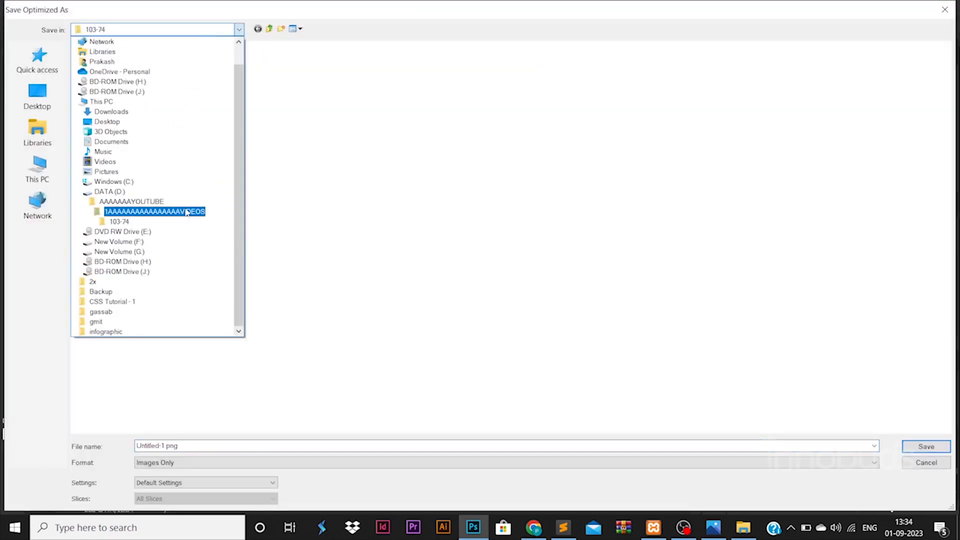
click(193, 210)
double_click(112, 399)
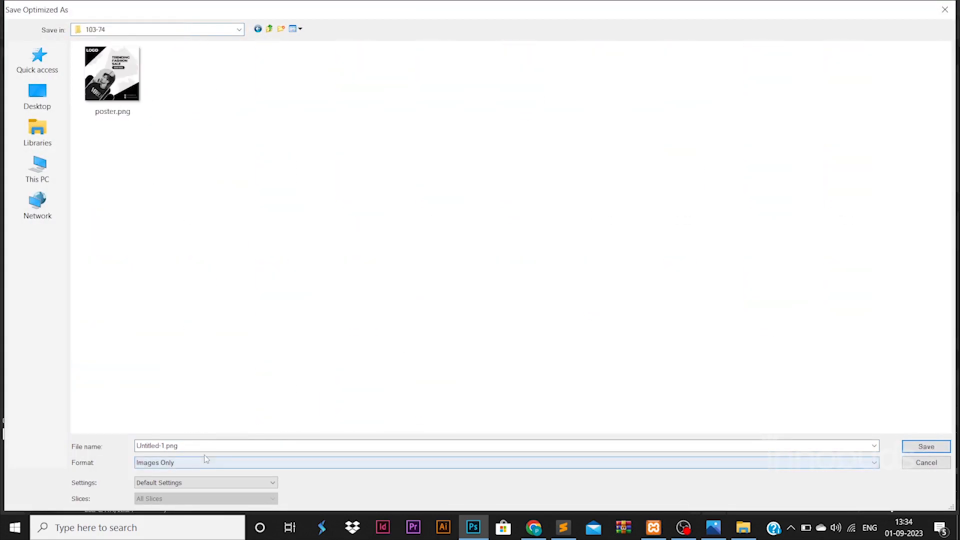
Name the exported image POSTER and save it, replacing the existing poster.png.
double_click(206, 446)
text(POSTER)
key(ctrl+a)
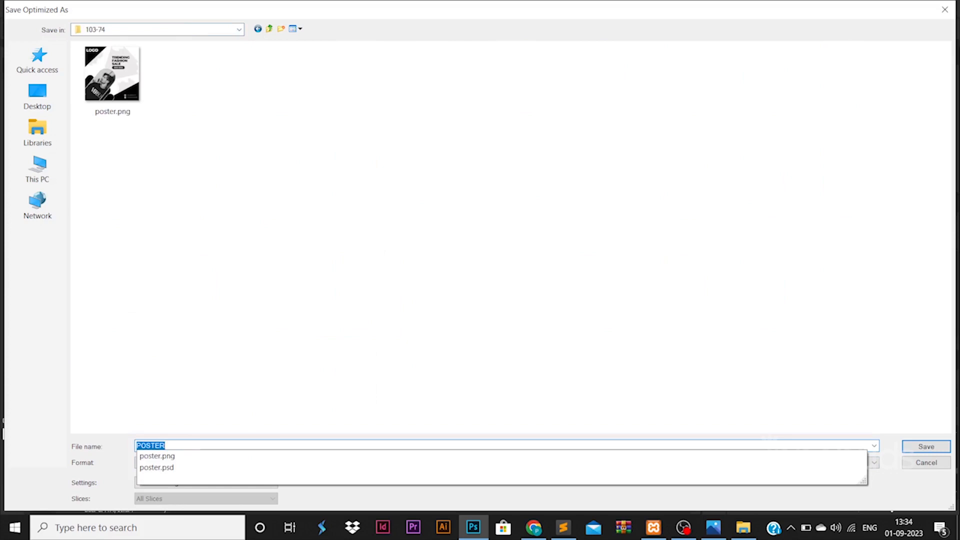
text(POSTER)
key(Return)
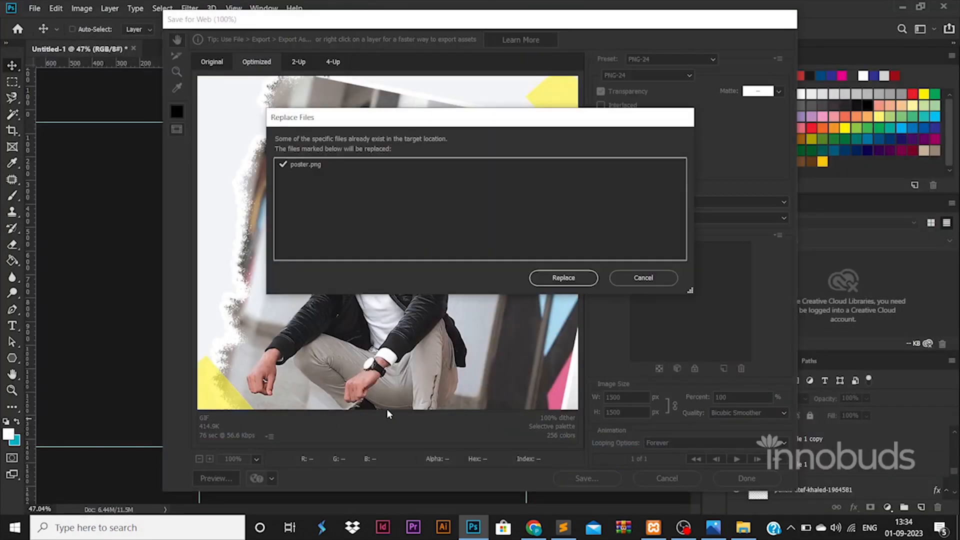
key(Return)
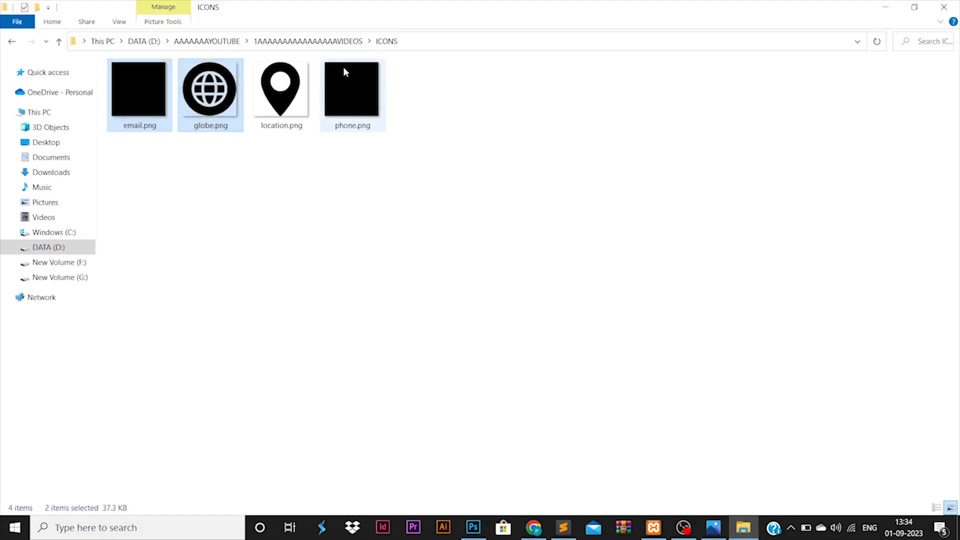
Open the 104-75 project folder in File Explorer.
click(334, 42)
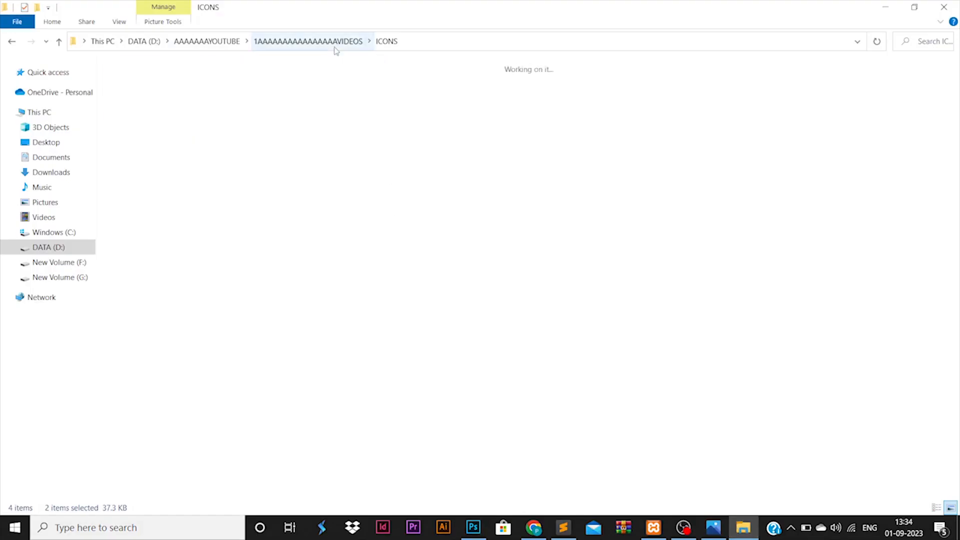
double_click(637, 270)
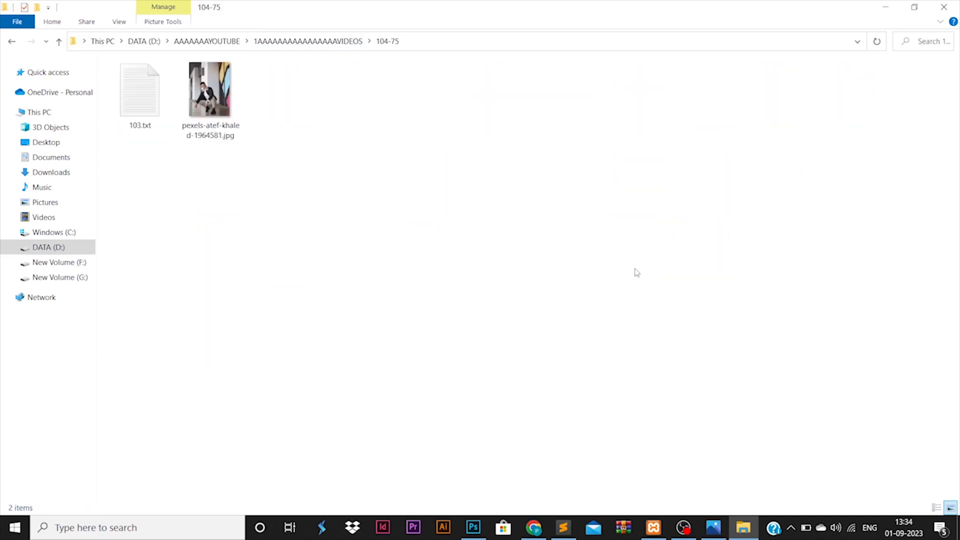
Switch back to Photoshop and export the post for web as a PNG-24 named POSTER in the 104-75 folder.
click(473, 527)
key(ctrl+alt+shift+s)
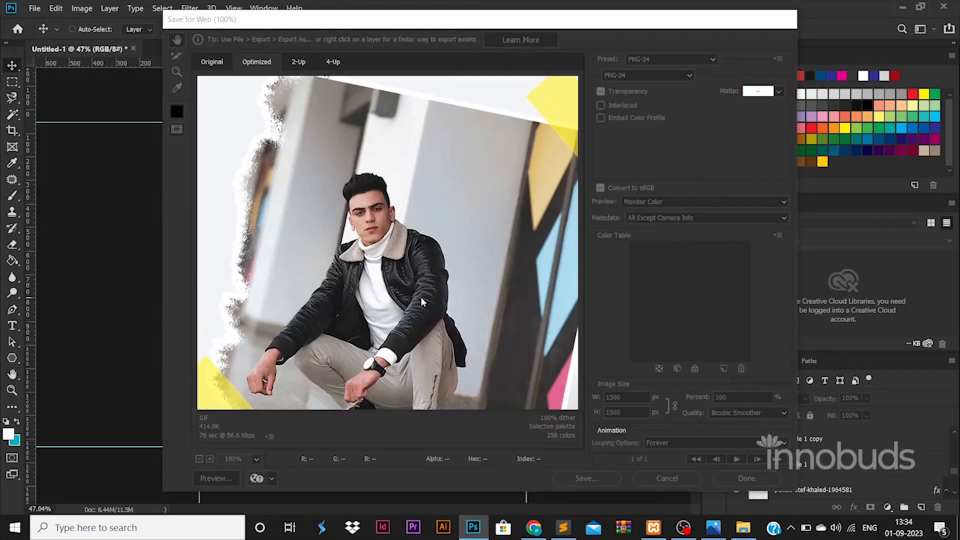
key(Return)
click(223, 30)
click(218, 213)
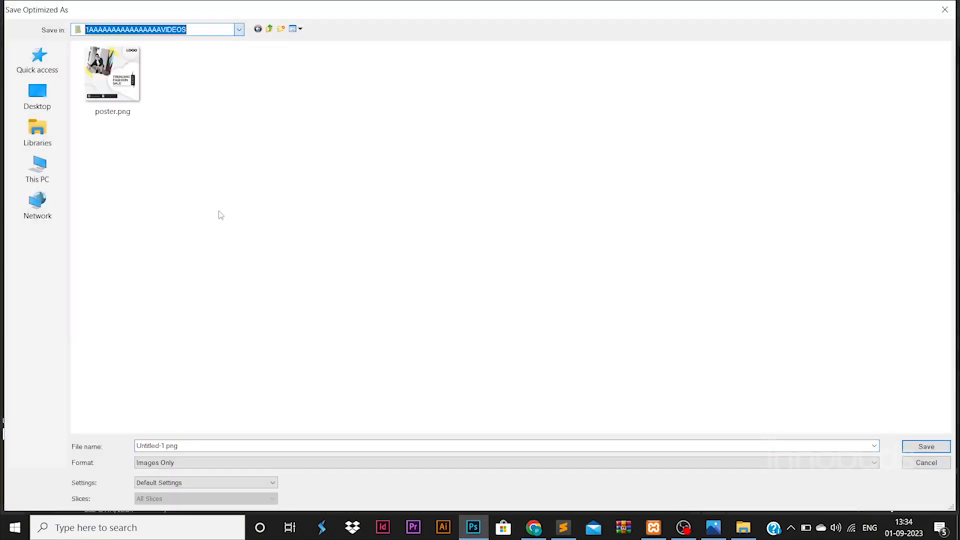
double_click(222, 410)
click(215, 443)
text(PNG)
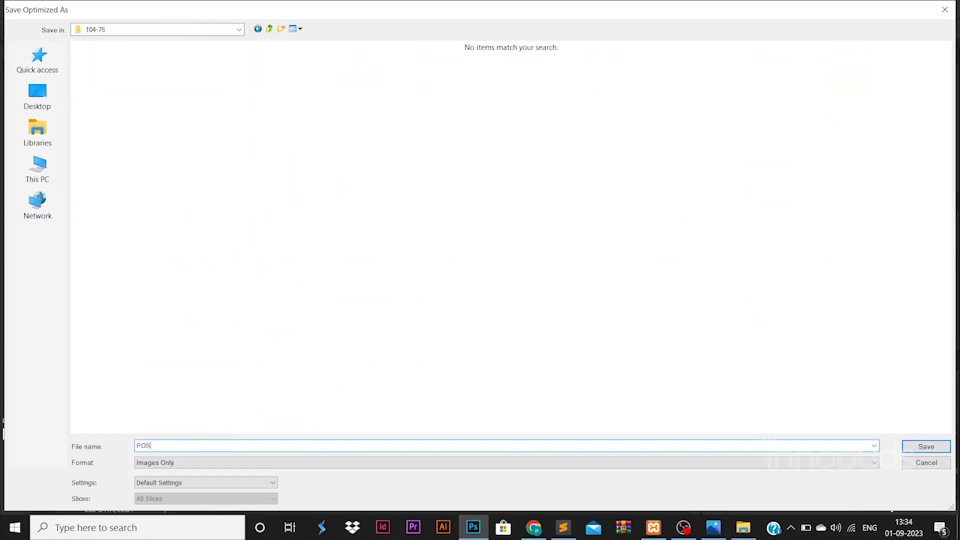
key(Return)
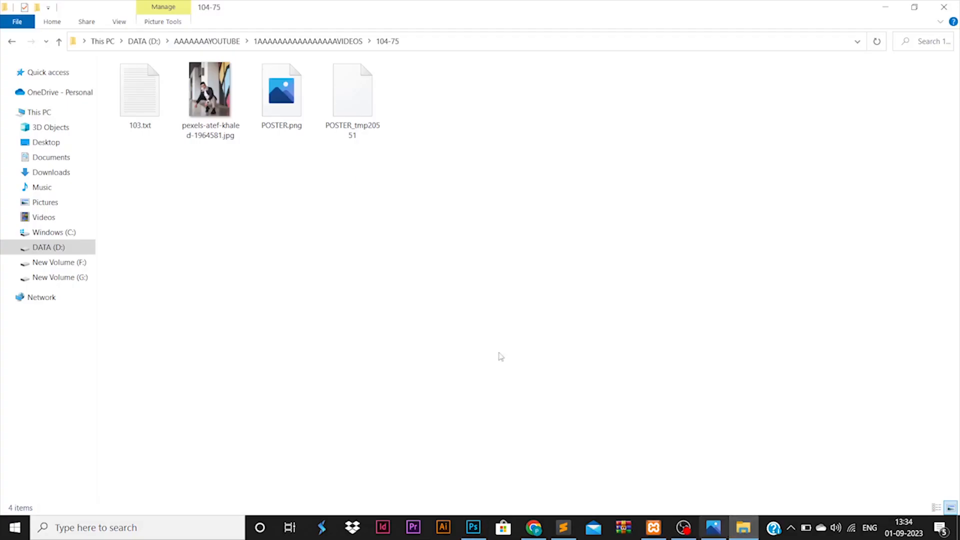
Refresh the 104-75 folder, open POSTER.png to review the exported design, and return to Photoshop.
right_click(355, 184)
click(386, 234)
right_click(272, 95)
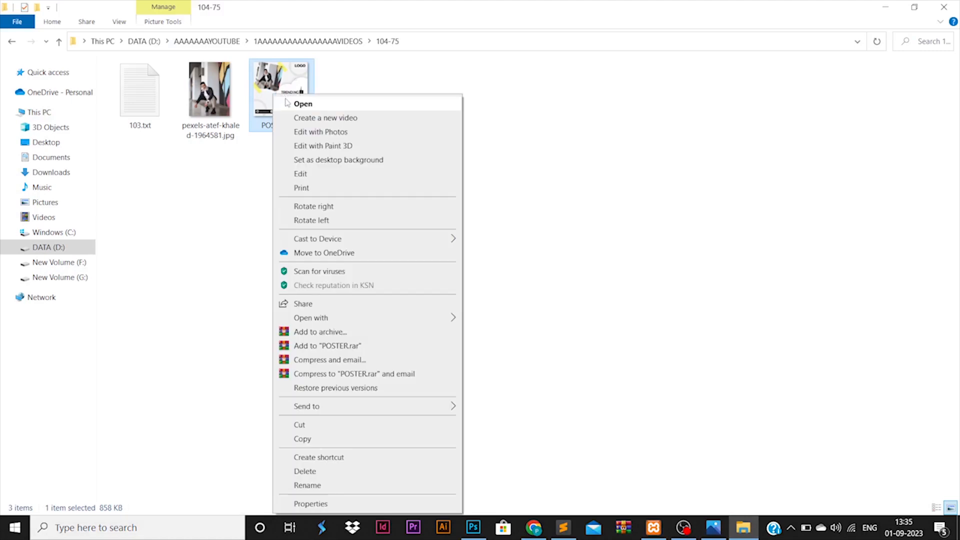
click(285, 101)
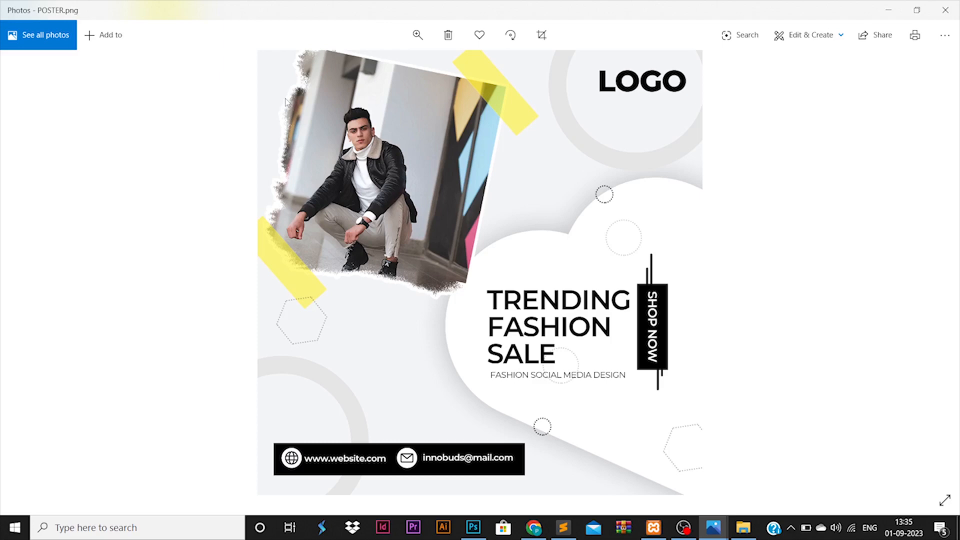
click(473, 527)
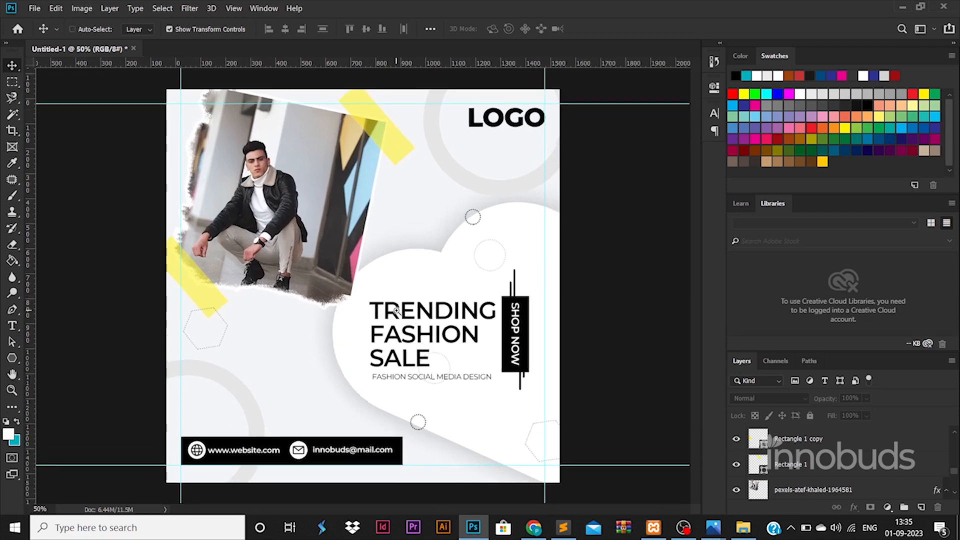